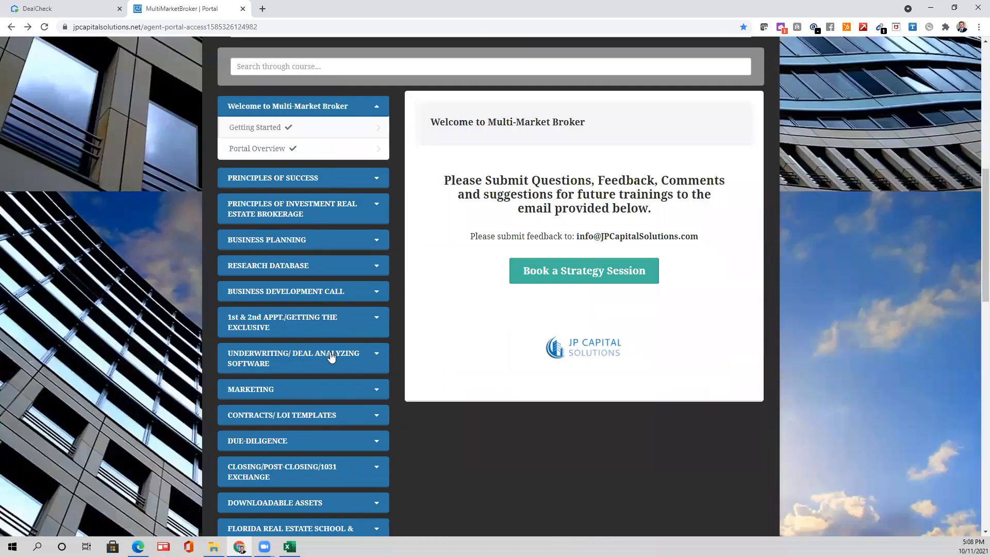
- Open the Underwriting Deal Check lesson and follow its link to the free DealCheck software
left_click(331, 354)
left_click(344, 388)
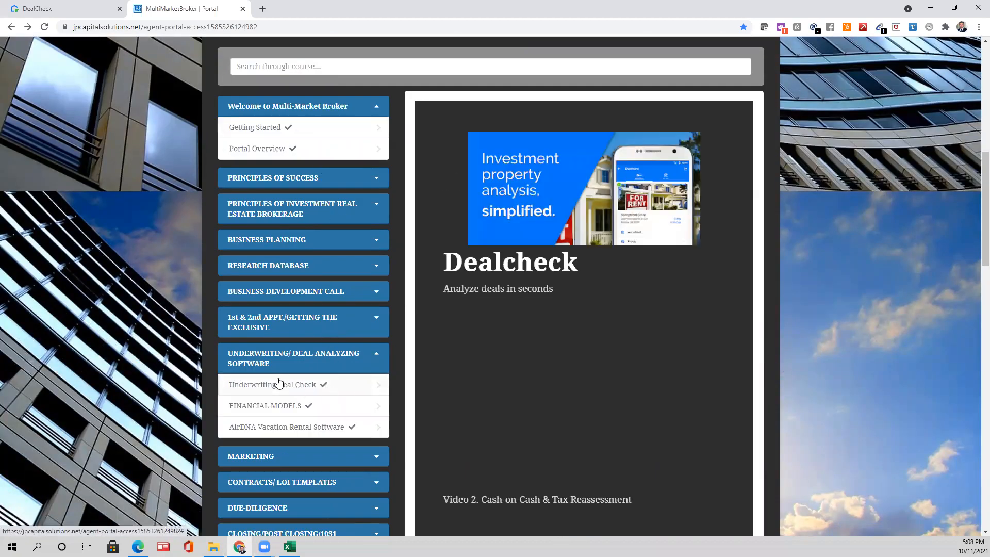
scroll(531, 338, "down", 2)
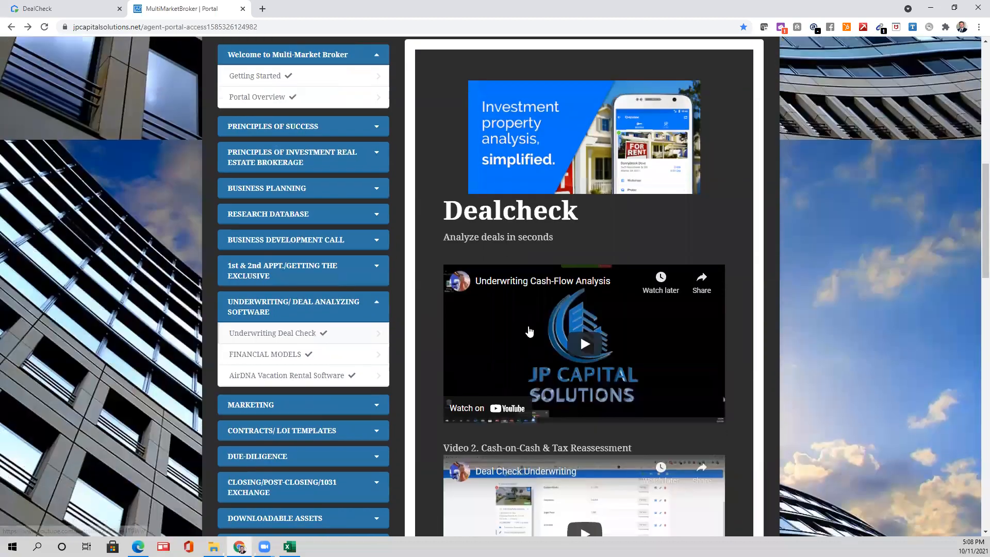
scroll(530, 325, "down", 2)
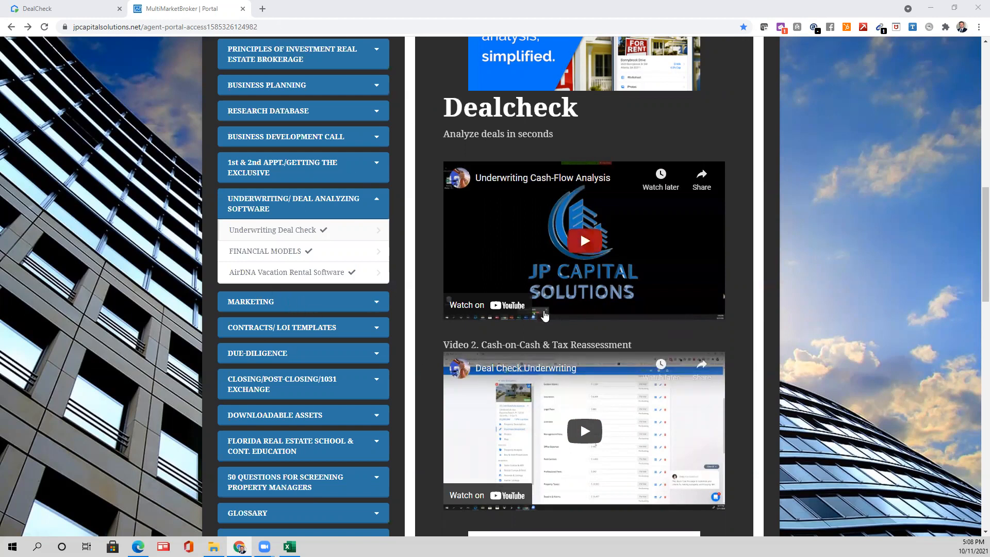
scroll(546, 309, "down", 1)
scroll(546, 308, "up", 6)
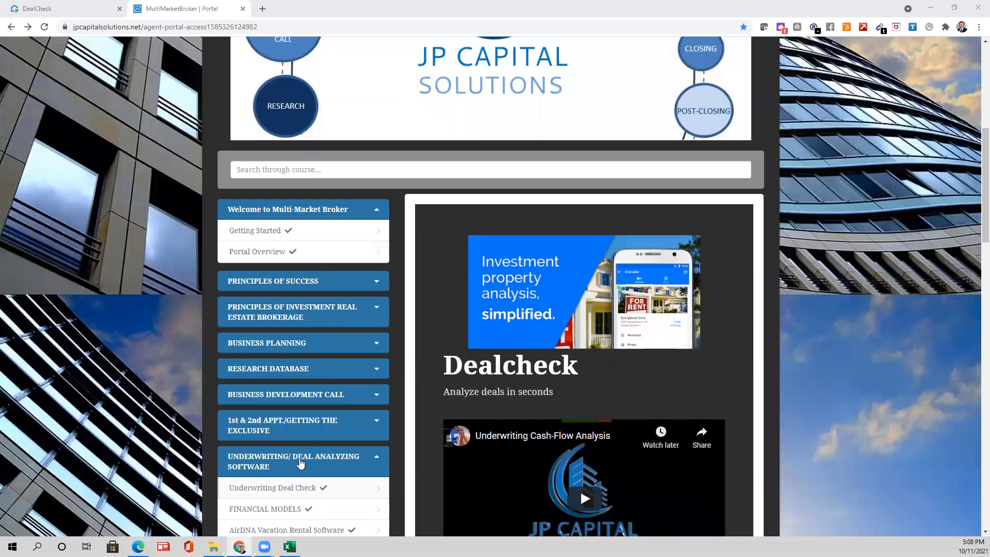
scroll(305, 467, "down", 1)
scroll(338, 427, "down", 1)
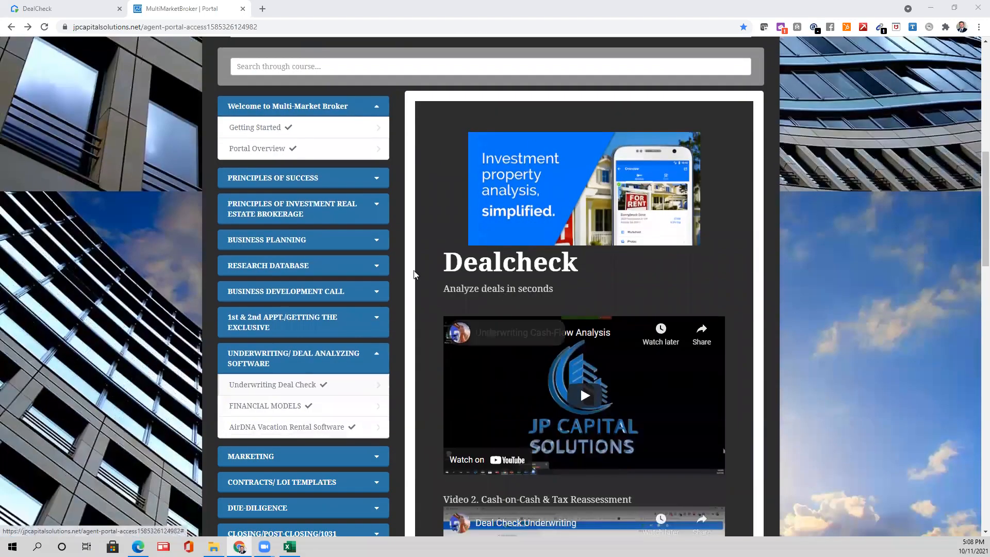
scroll(567, 397, "down", 2)
scroll(569, 397, "down", 6)
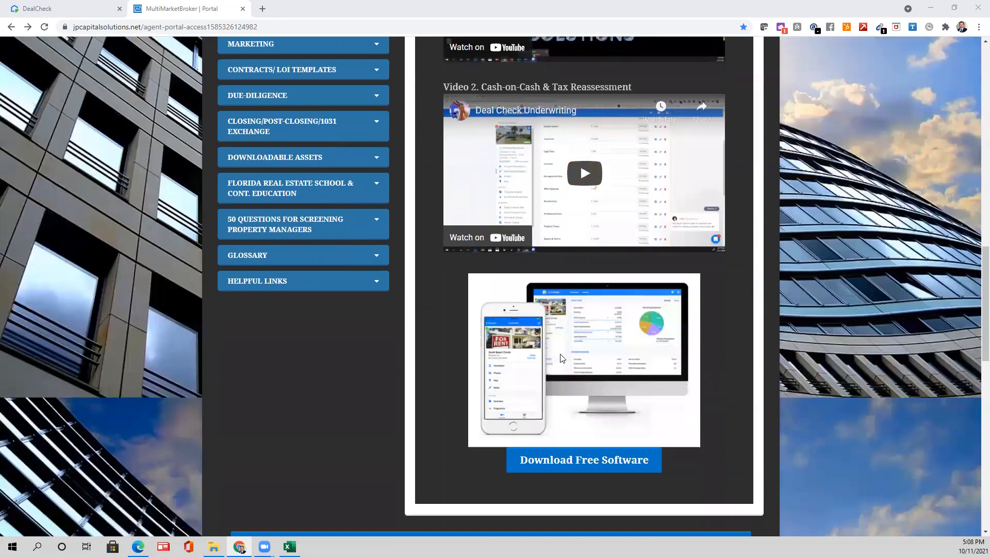
scroll(525, 434, "down", 1)
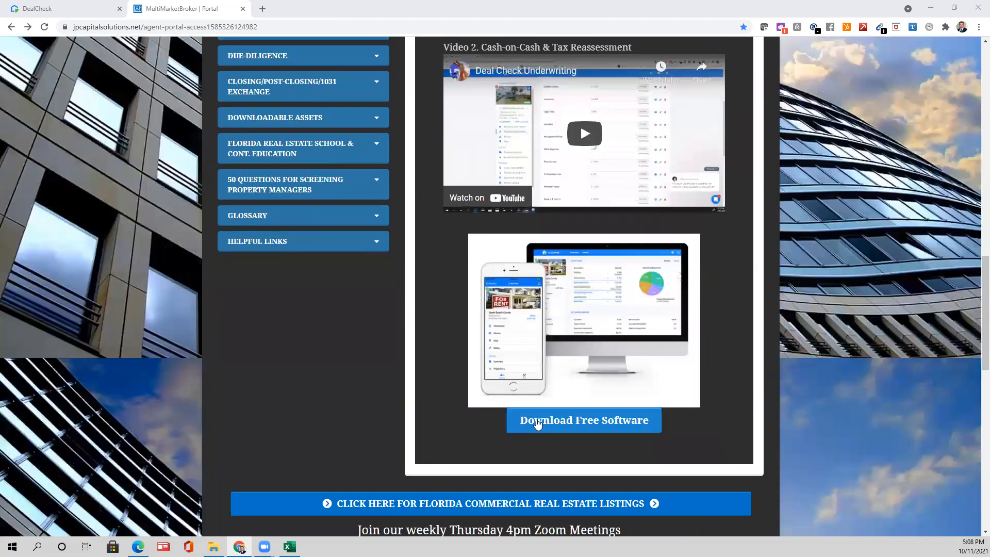
left_click(567, 410)
left_click(563, 413)
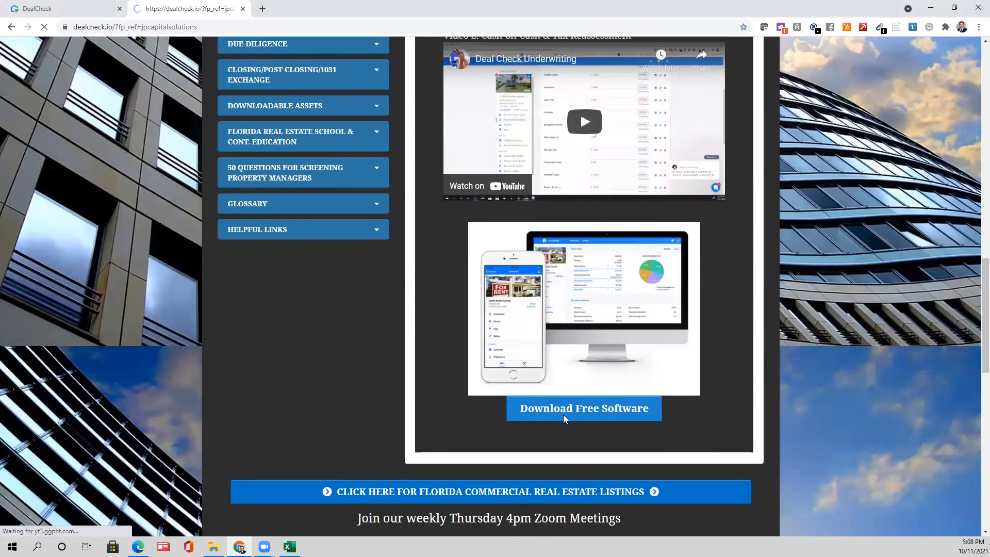
- Go back to the portal lesson page, then check the DealCheck tab
left_click(10, 28)
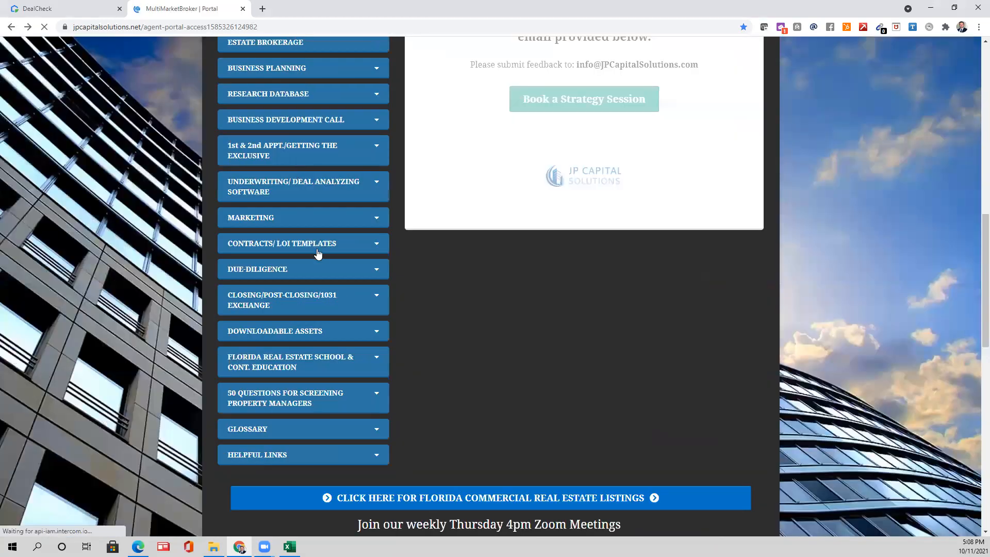
scroll(317, 251, "up", 2)
scroll(314, 254, "up", 2)
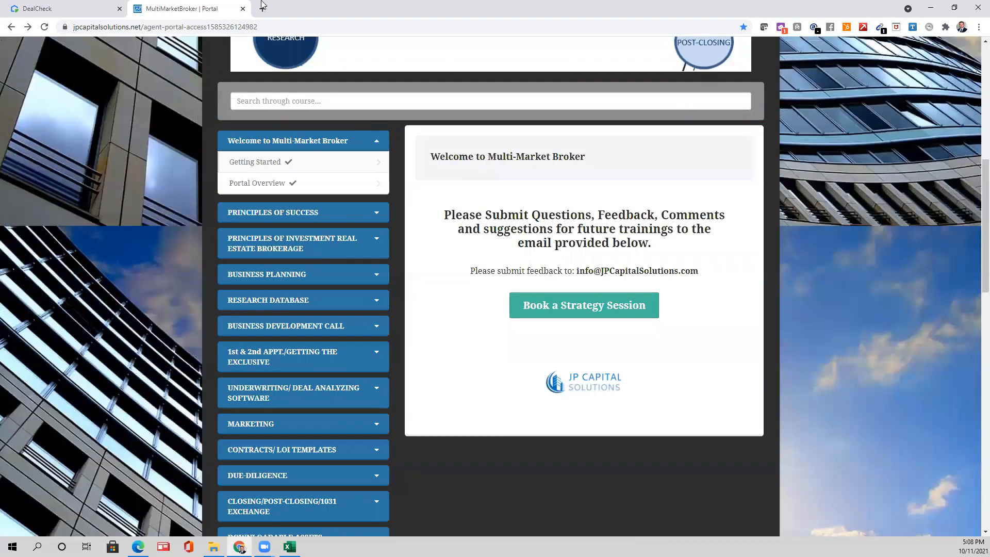
scroll(314, 204, "down", 3)
scroll(220, 282, "up", 2)
scroll(216, 268, "up", 1)
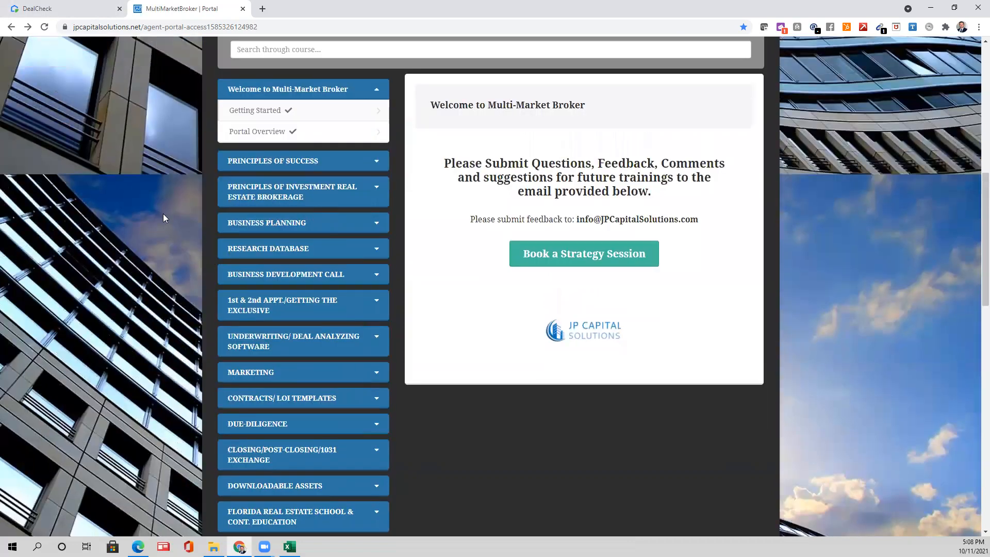
scroll(163, 216, "up", 5)
scroll(119, 80, "up", 4)
left_click(84, 9)
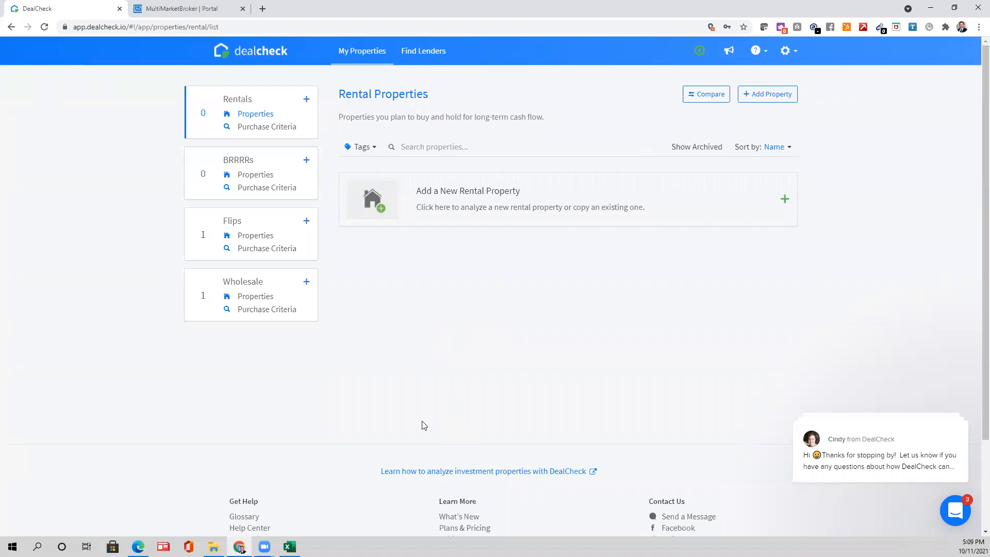
- Return to the portal and expand the 1st & 2nd Appointment lessons
left_click(223, 6)
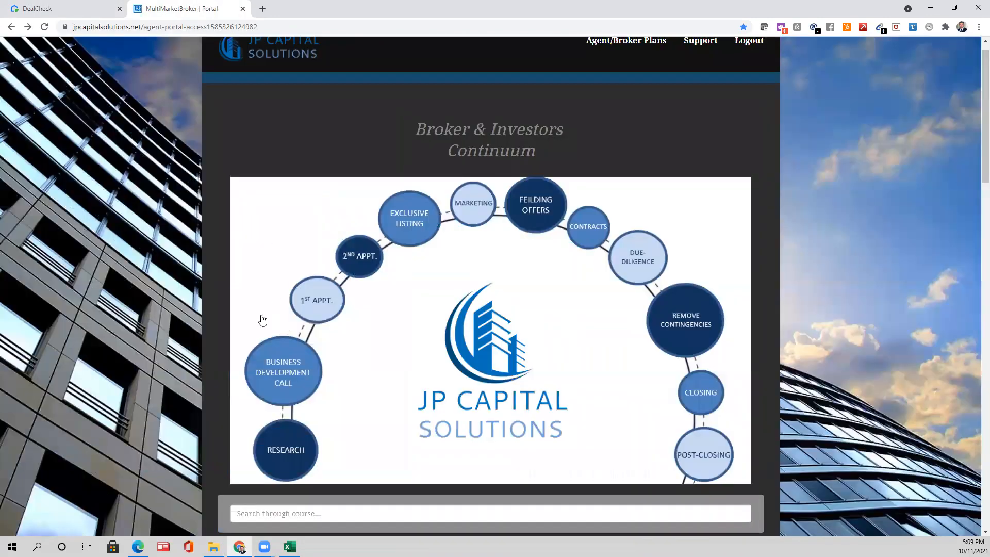
scroll(263, 299, "down", 10)
scroll(279, 269, "down", 1)
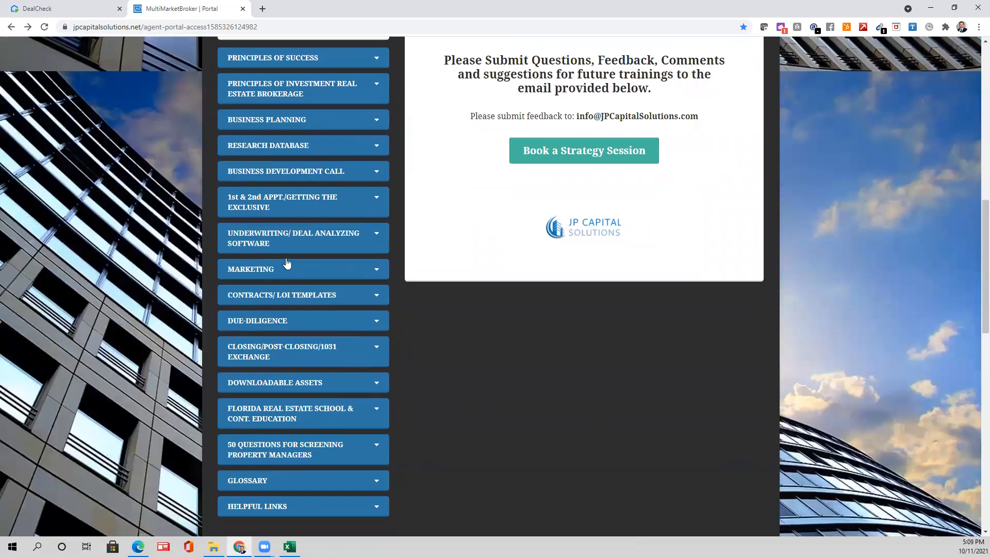
left_click(388, 199)
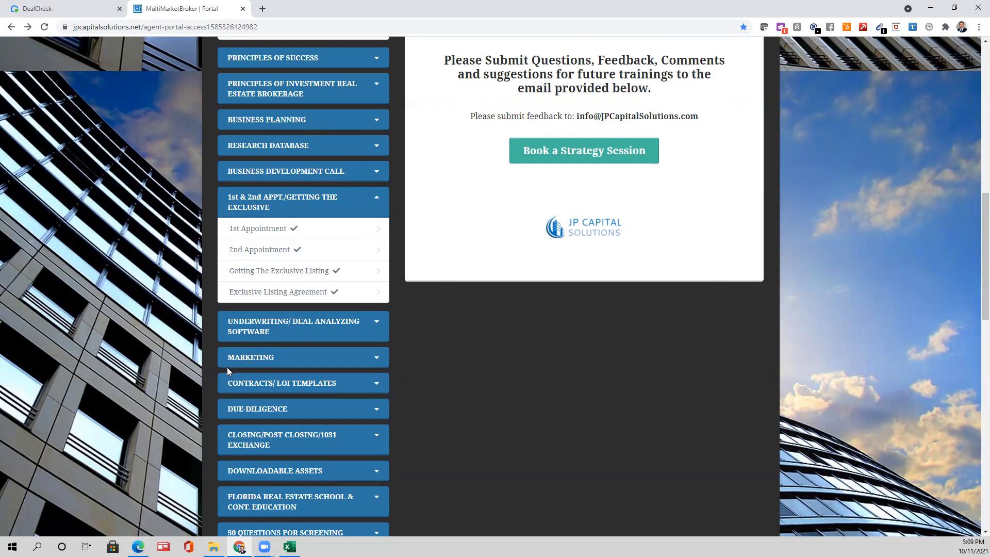
- Open the 1st and 2nd Appointment lessons, then switch to the DealCheck tab
scroll(354, 343, "up", 3)
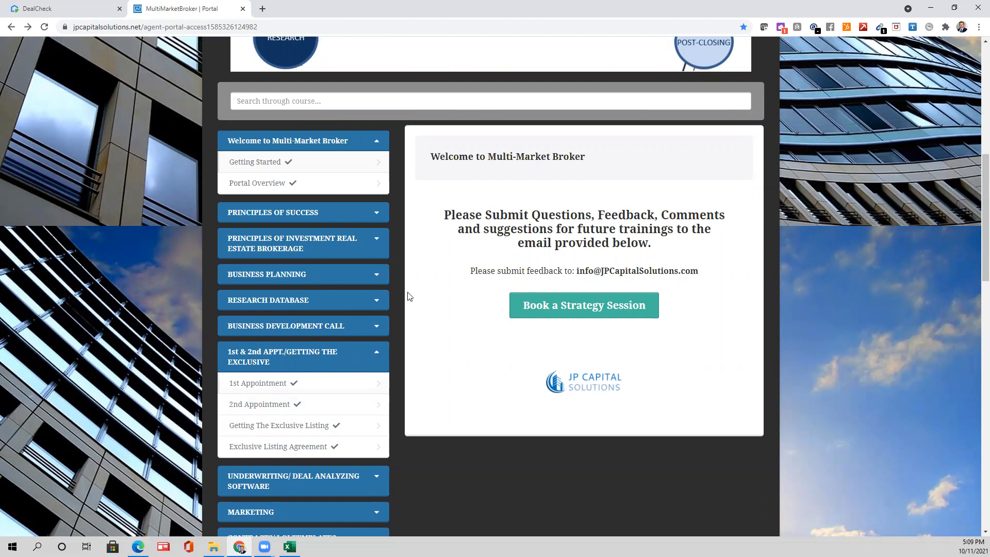
scroll(332, 314, "up", 2)
scroll(331, 316, "down", 4)
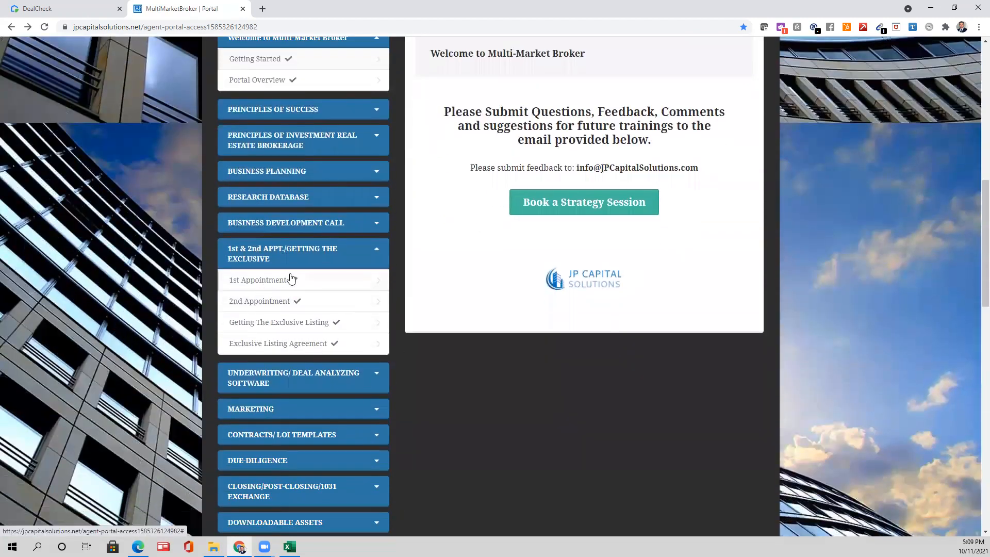
left_click(282, 285)
scroll(479, 258, "down", 1)
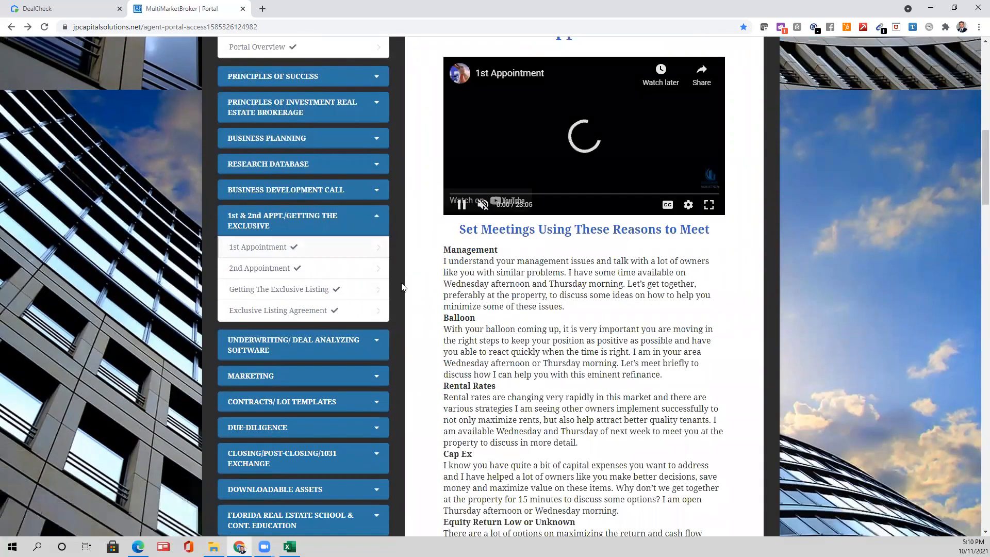
left_click(347, 249)
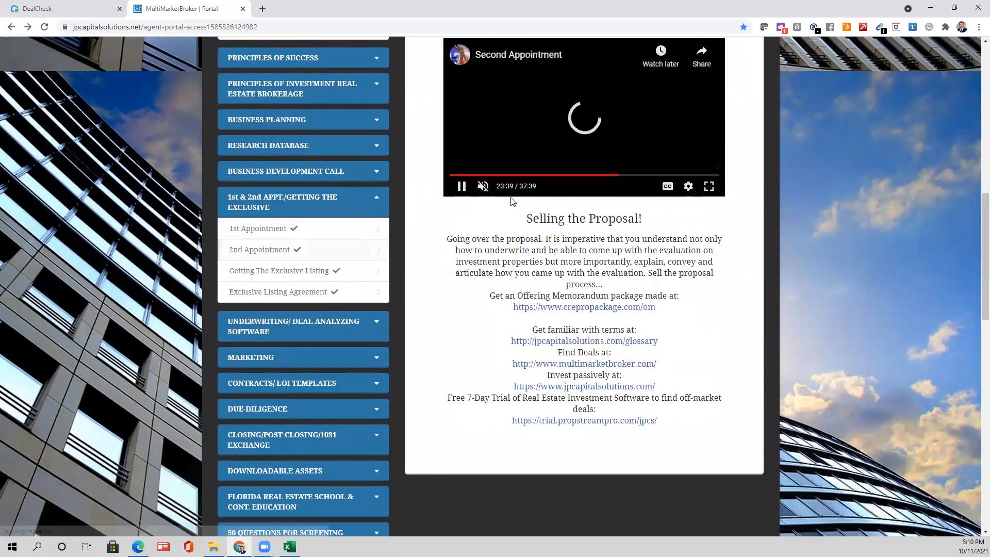
scroll(489, 237, "down", 1)
scroll(491, 236, "up", 1)
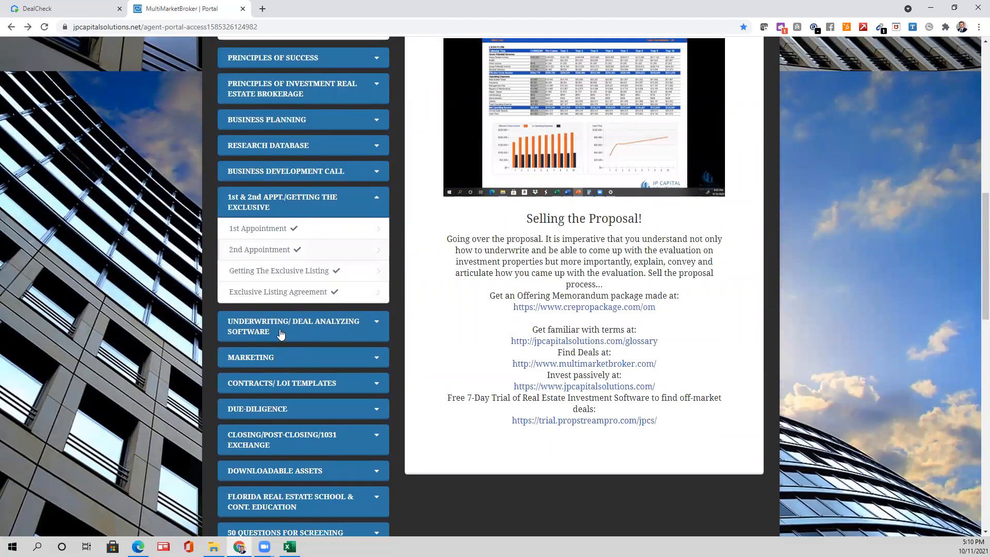
left_click(82, 4)
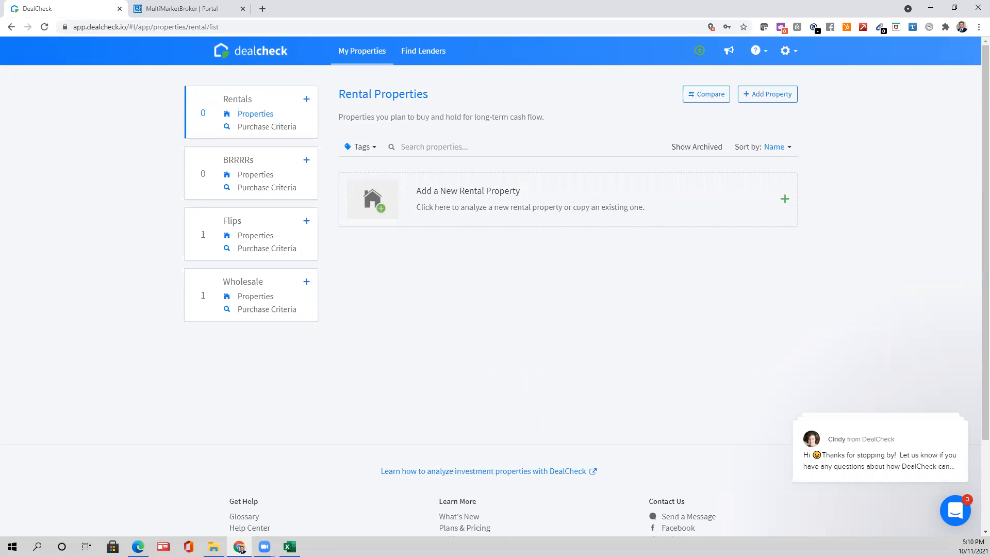
- Minimise the Syndicated Deal Analyzer workbook and bring up Operating Statement 2020.pdf
left_click(289, 547)
left_click(289, 547)
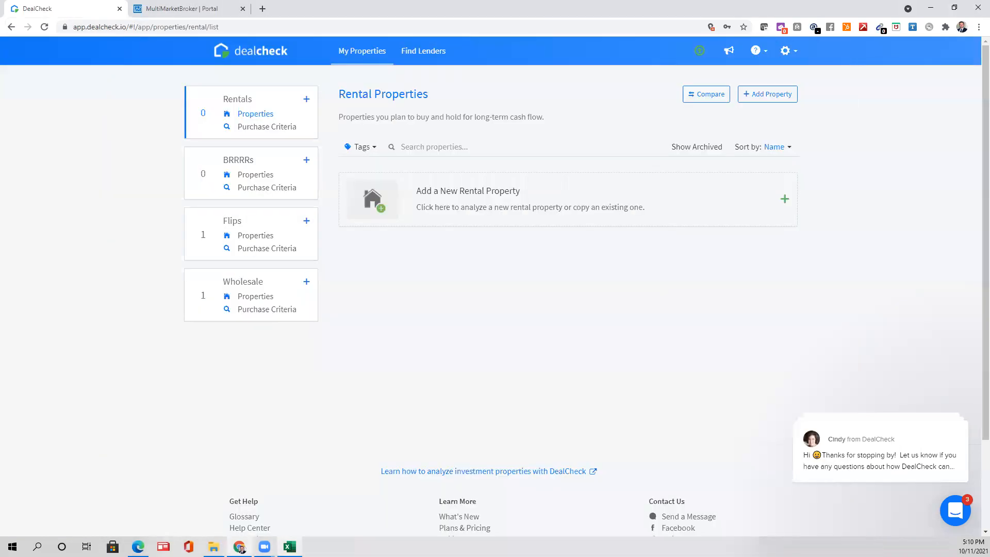
left_click(138, 546)
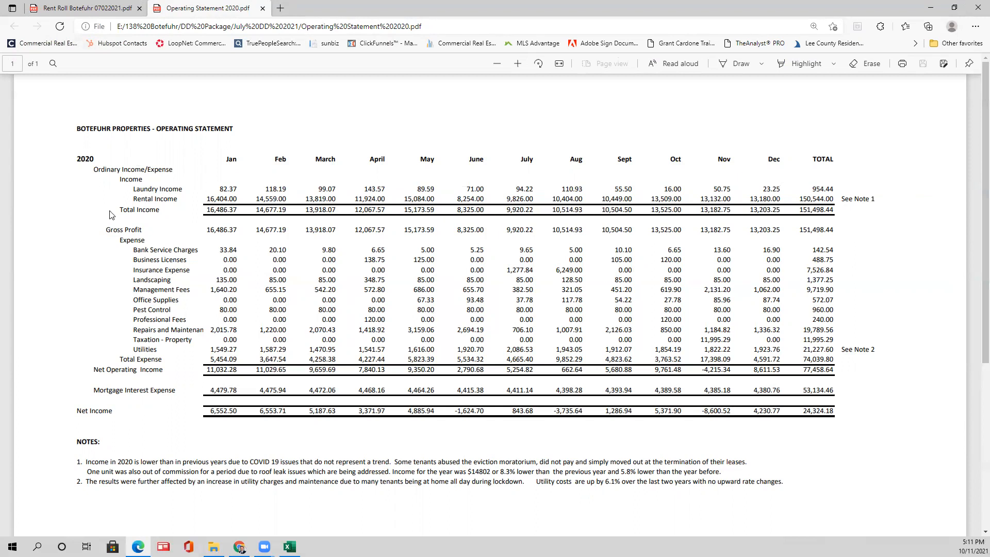
- Select the Bank Service Charges text in the operating statement, then move the PDF window aside
scroll(383, 223, "down", 3)
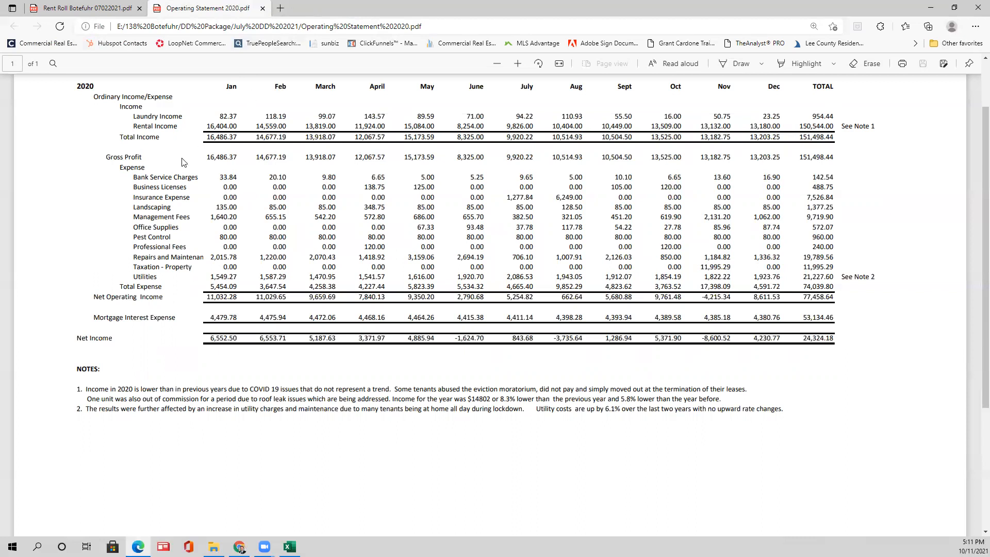
left_click_drag(198, 177, 136, 177)
left_click(174, 188)
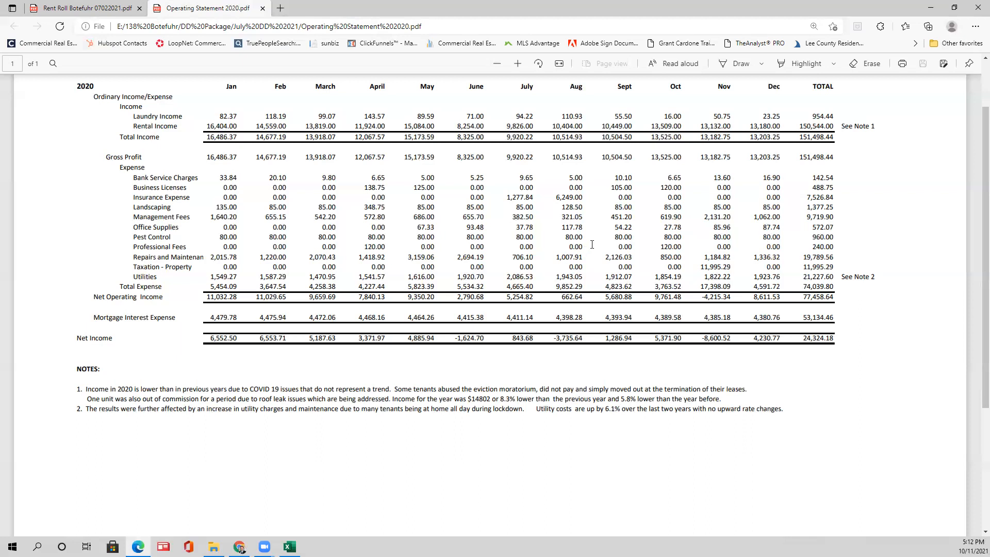
left_click_drag(194, 177, 149, 177)
left_click_drag(364, 10, 364, 0)
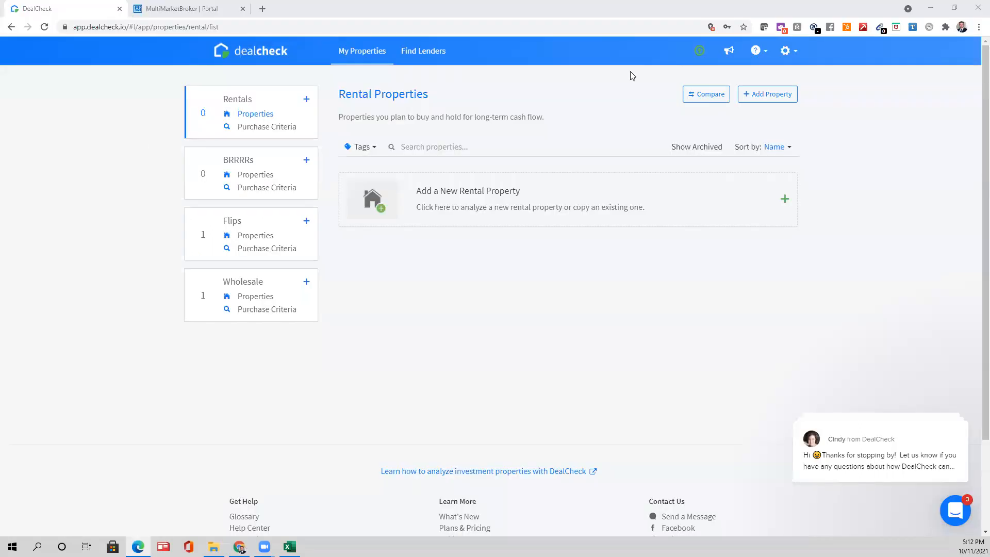
- Add a new rental property, choosing to enter its data manually
left_click(780, 92)
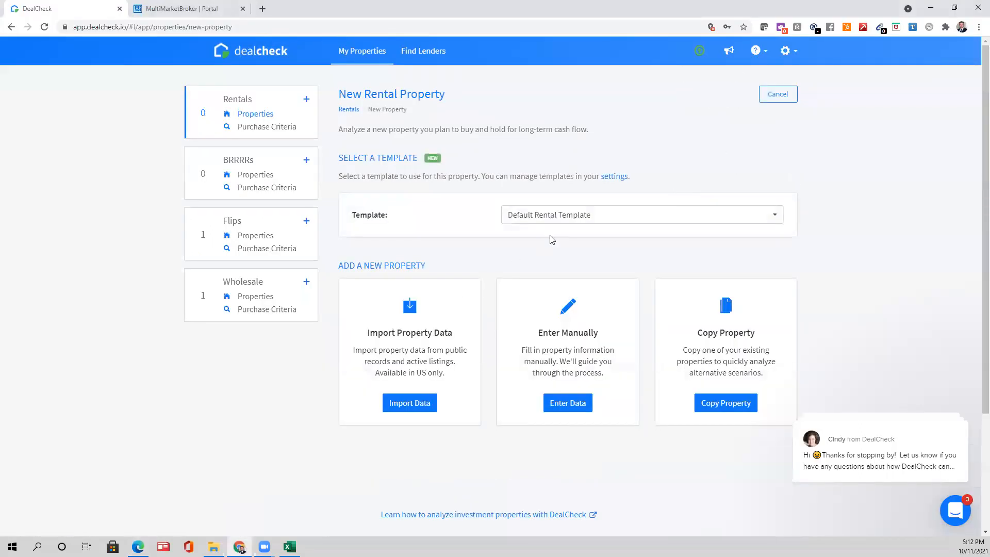
left_click(625, 217)
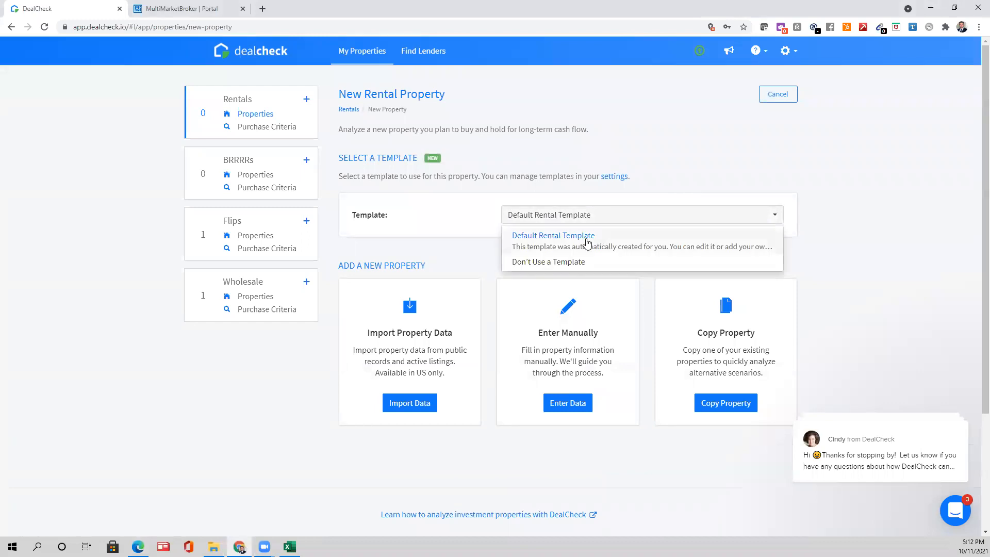
left_click(570, 414)
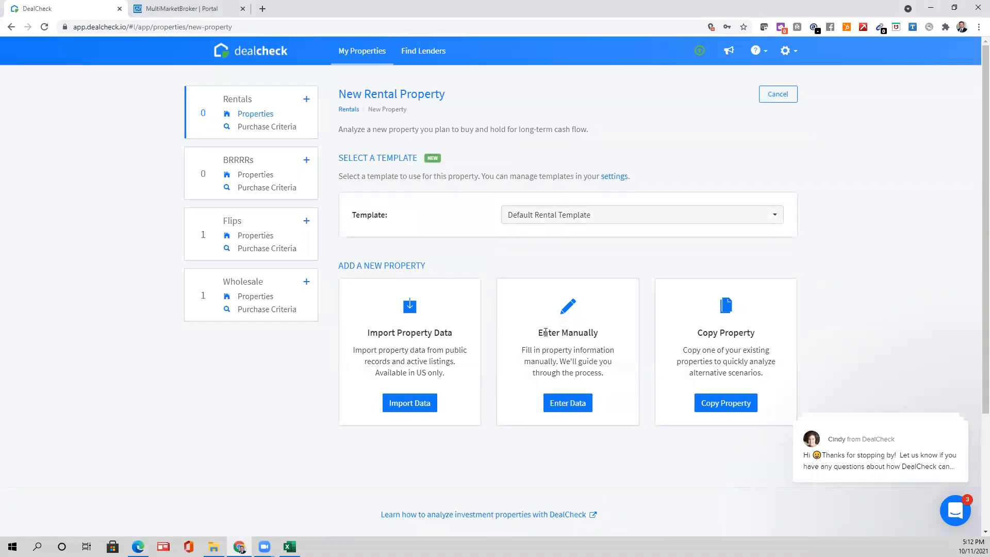
left_click(273, 52)
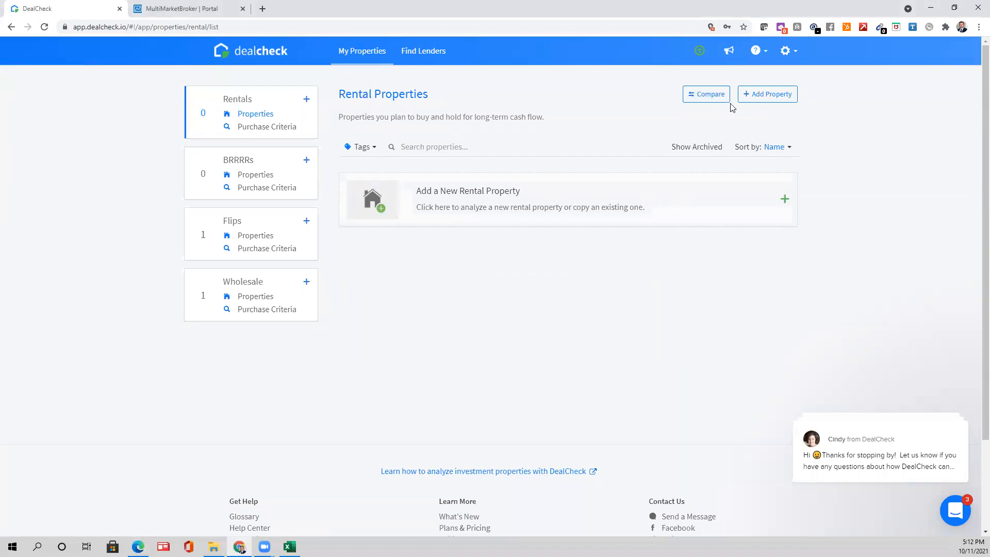
left_click(759, 98)
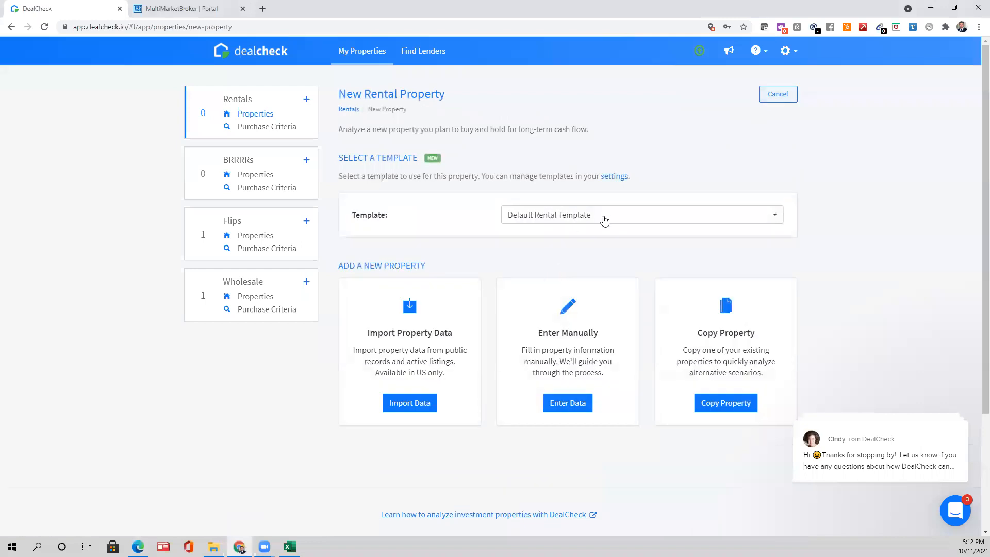
left_click(571, 404)
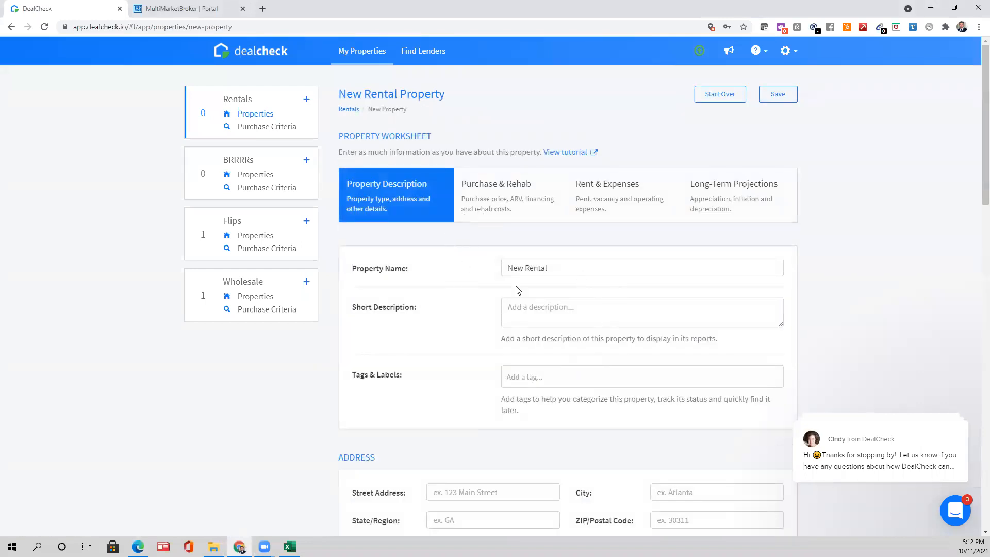
left_click(500, 272)
type("Training Apartment UW")
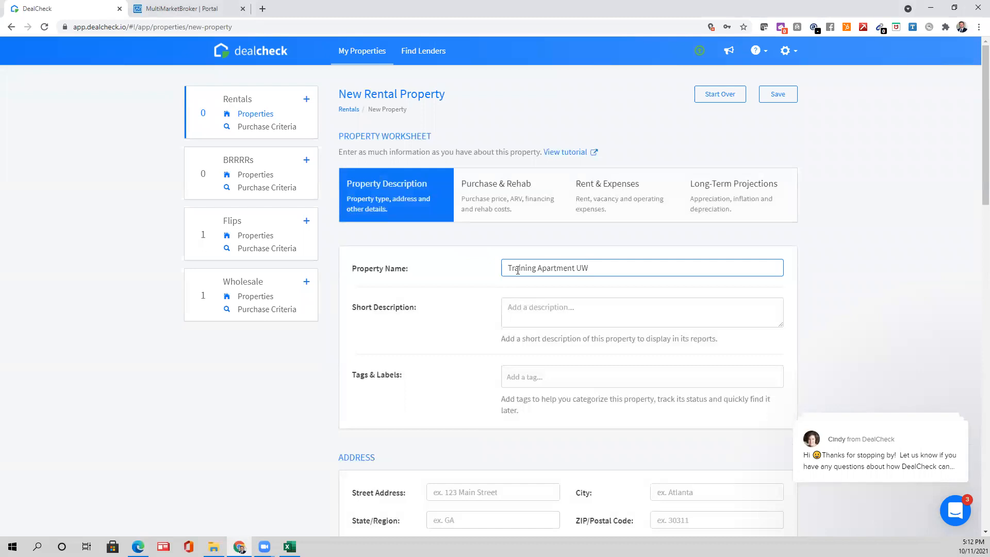
scroll(503, 294, "down", 3)
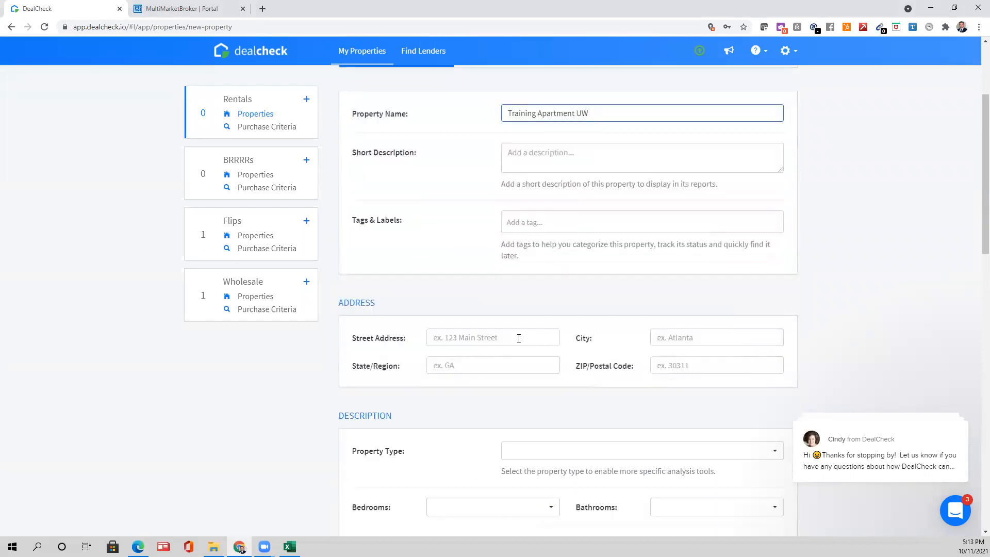
left_click(519, 338)
left_click(416, 380)
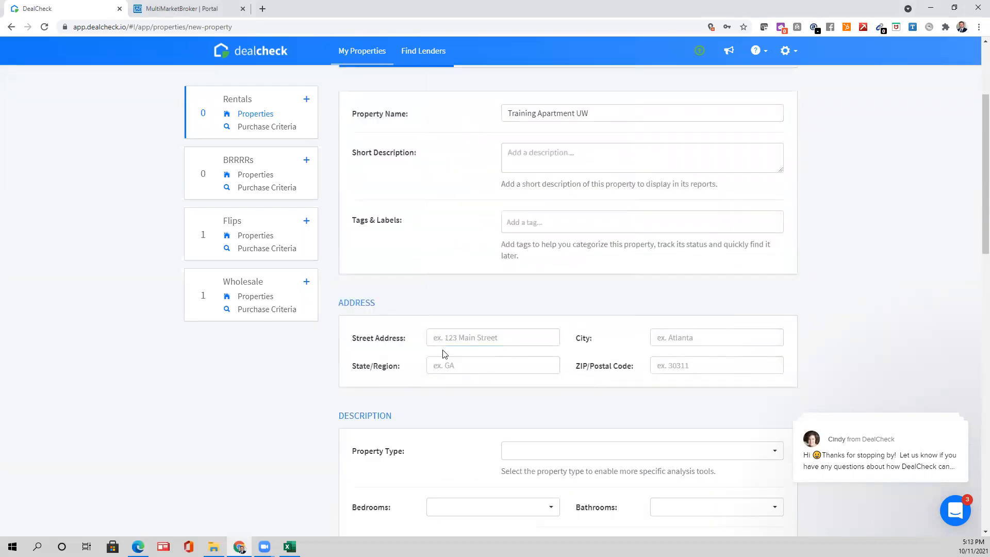
left_click(453, 343)
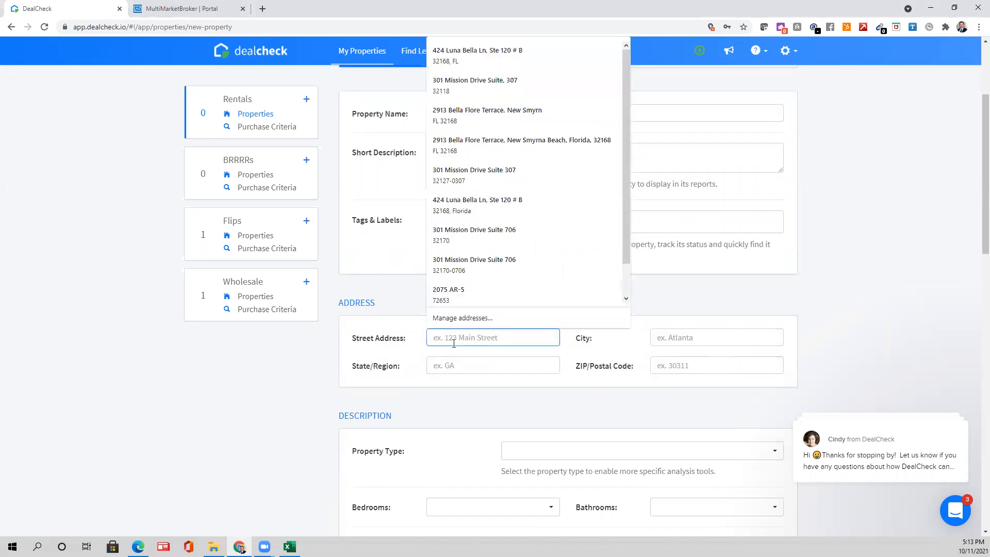
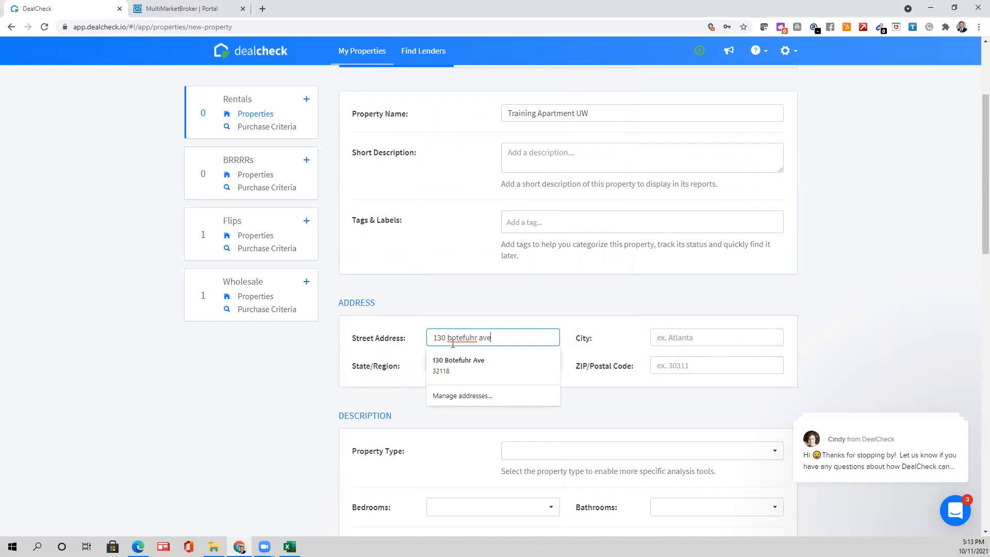
left_click(459, 365)
- Set property type to Multi-Family, year built 1954, and parking None
scroll(495, 359, "down", 2)
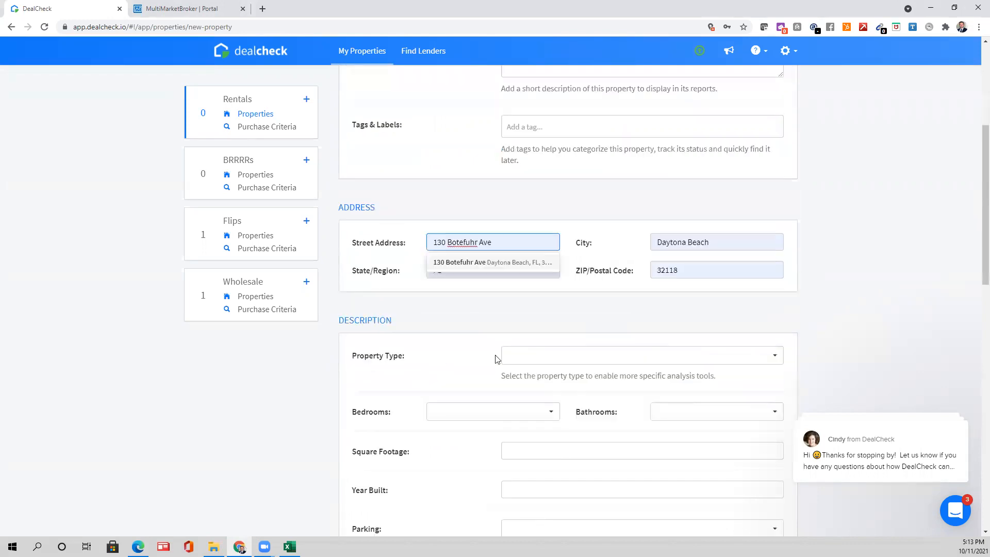
left_click(574, 351)
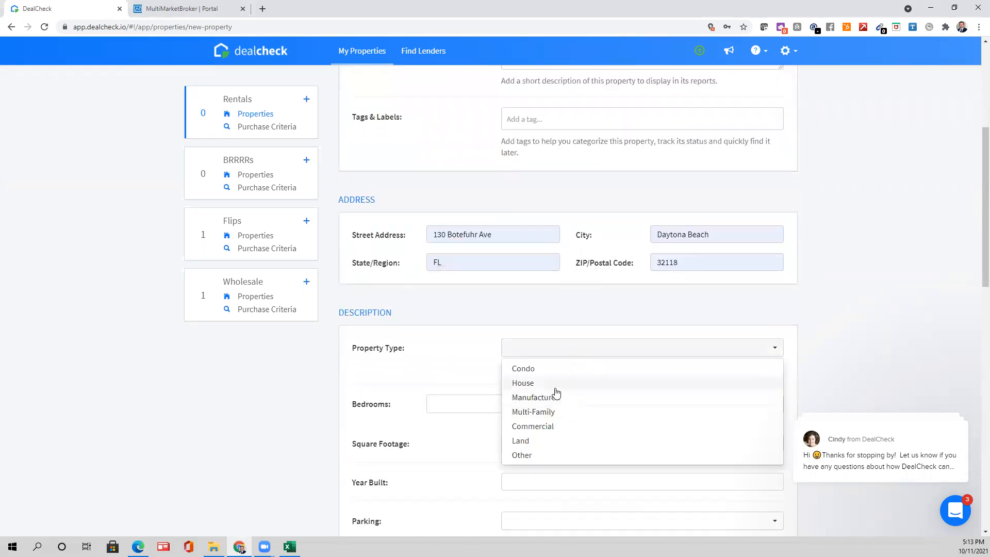
scroll(556, 392, "down", 1)
left_click(548, 361)
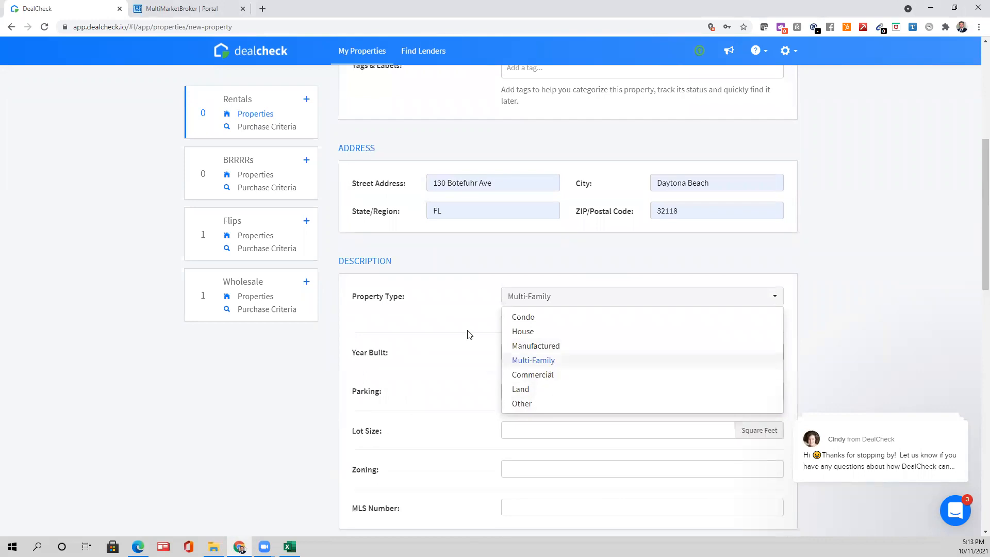
left_click(599, 351)
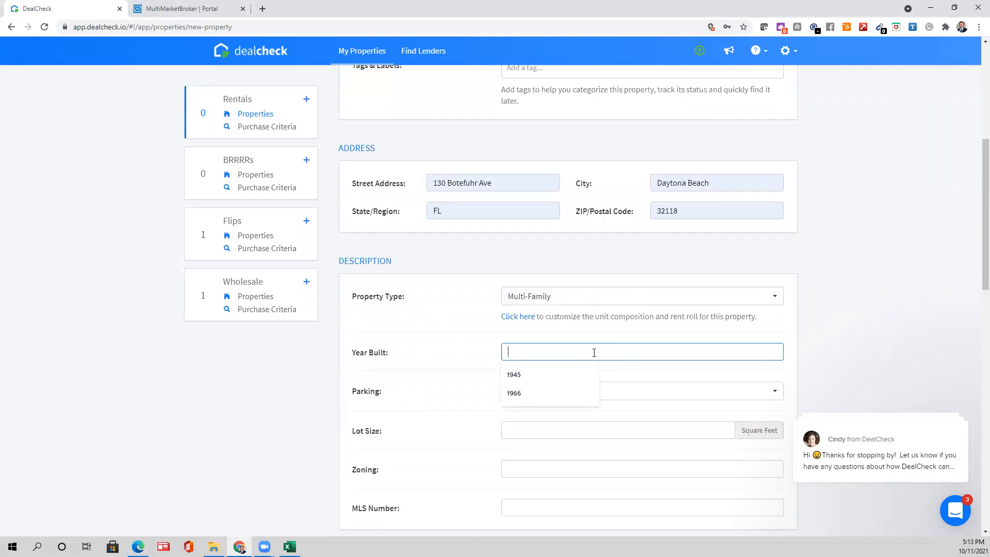
type("1954")
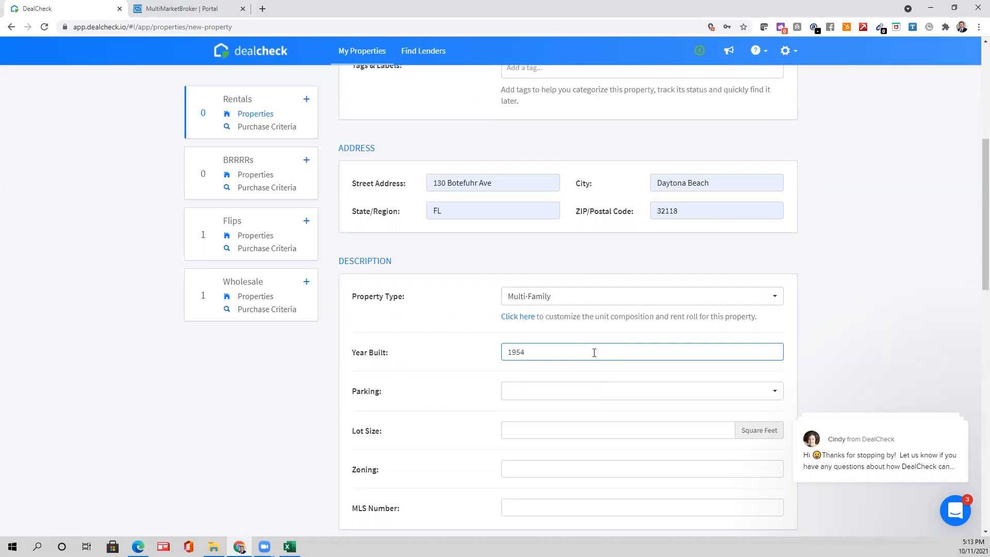
scroll(595, 355, "up", 1)
scroll(531, 415, "down", 2)
left_click(534, 340)
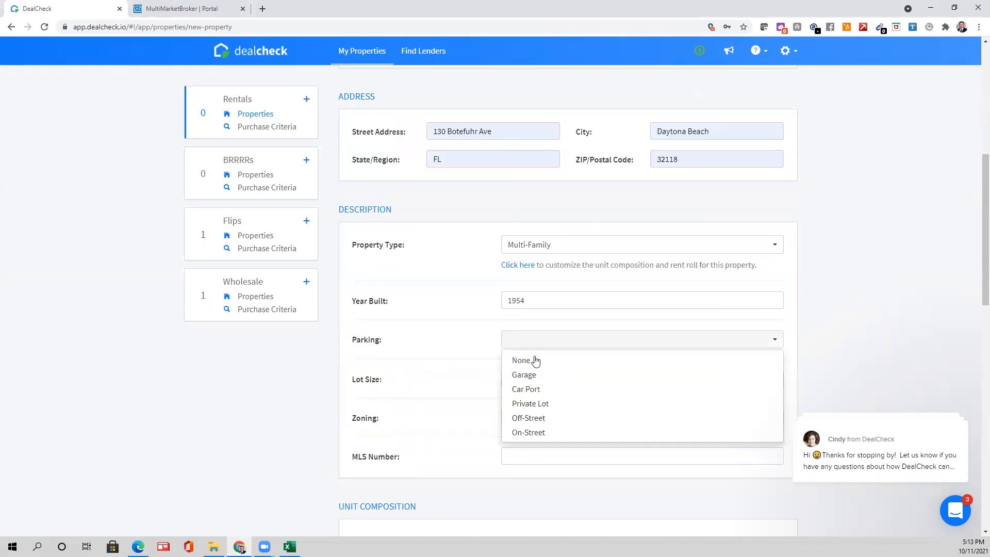
left_click(534, 362)
- Leave lot size and MLS number blank, then switch to the PDFs in Edge
left_click(516, 382)
left_click(405, 412)
scroll(548, 385, "down", 2)
left_click(561, 354)
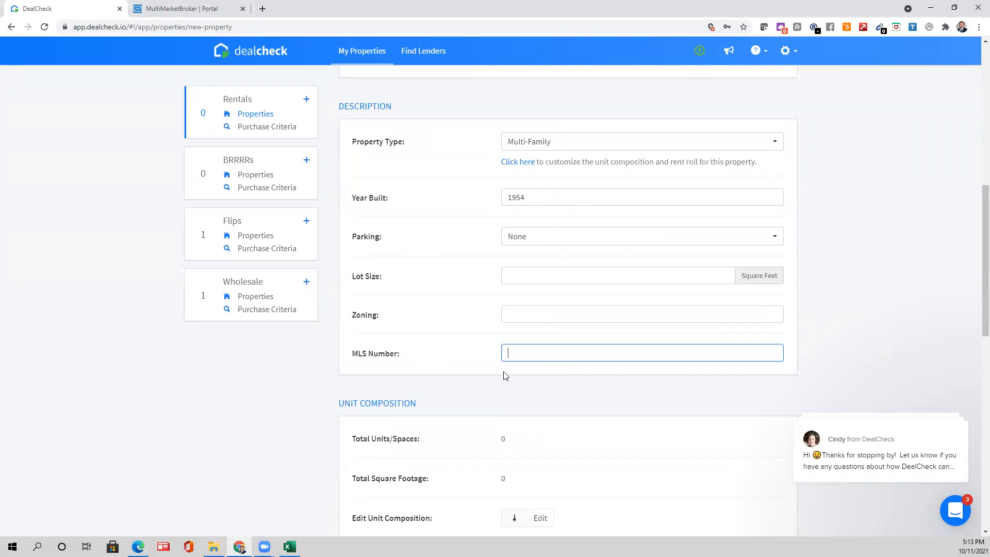
scroll(492, 381, "down", 3)
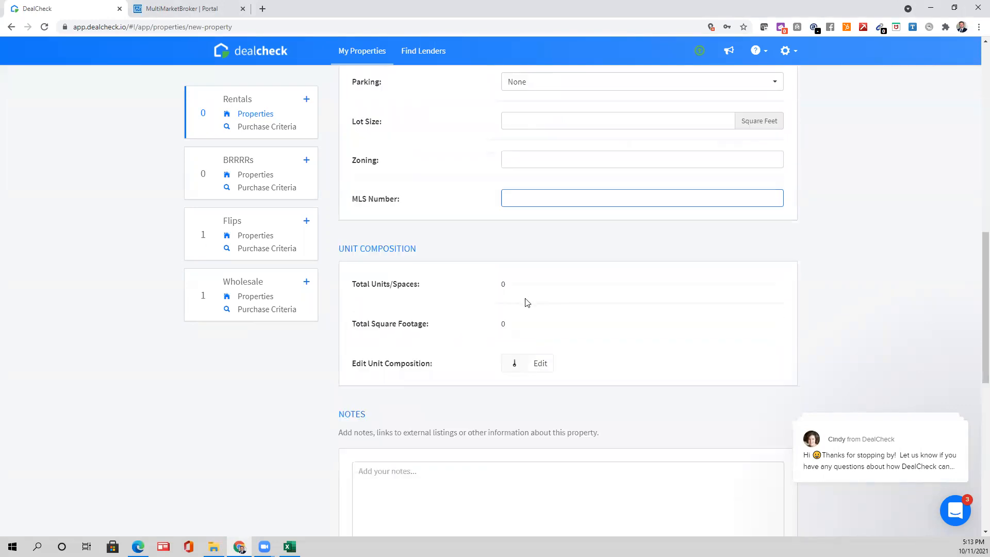
scroll(584, 279, "down", 2)
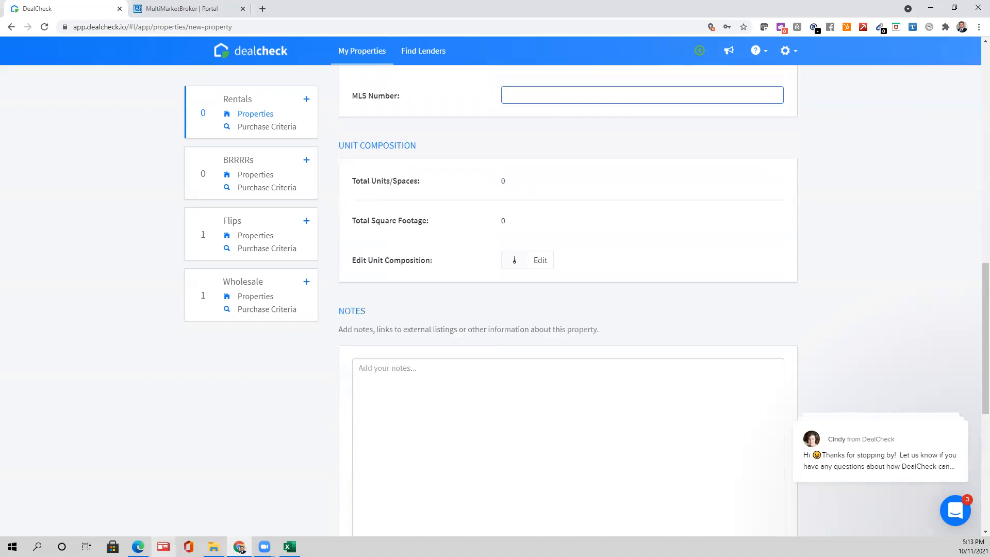
left_click(138, 547)
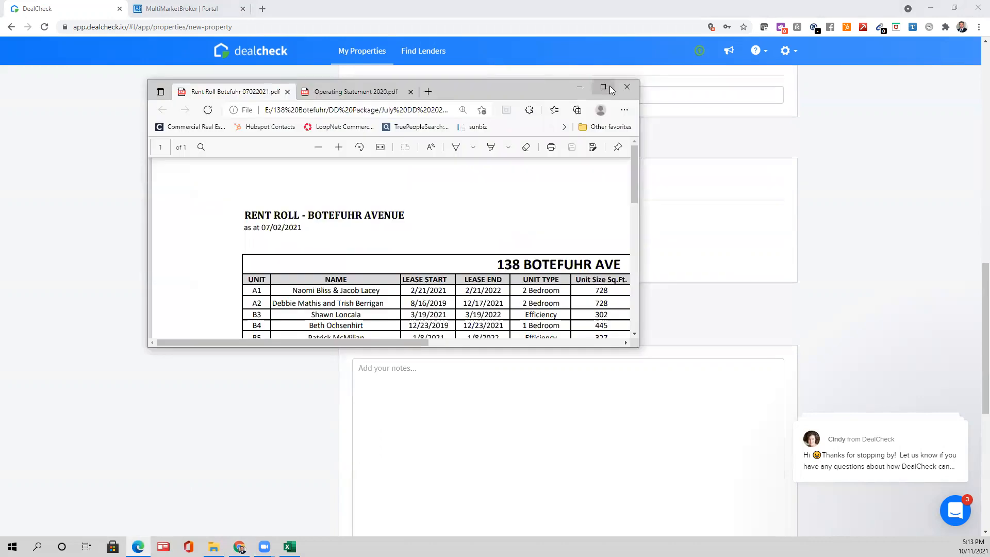
- Maximise the rent roll PDF and highlight unit 8's Efficiency text in yellow
left_click(610, 86)
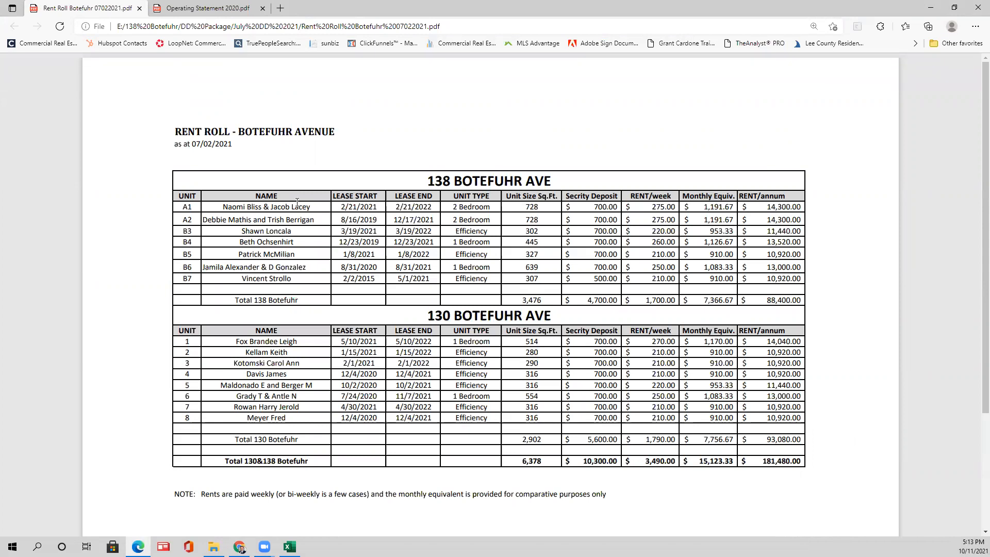
left_click_drag(238, 211, 327, 348)
left_click(464, 202)
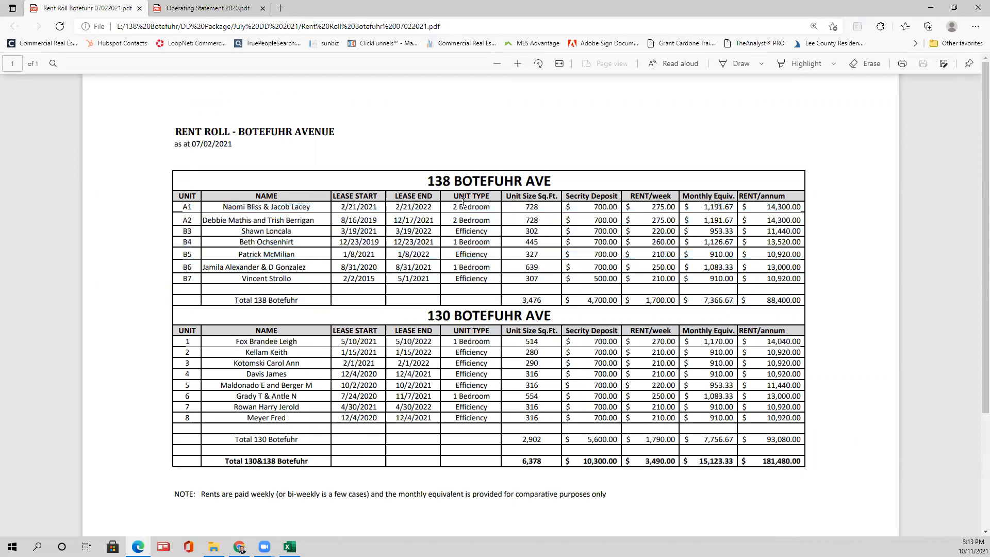
left_click_drag(455, 206, 484, 283)
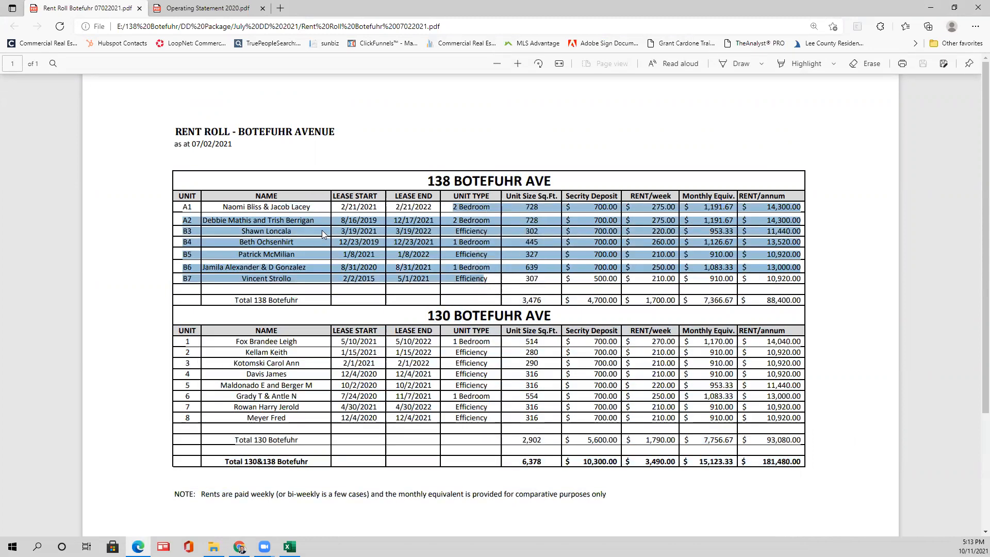
left_click(172, 219)
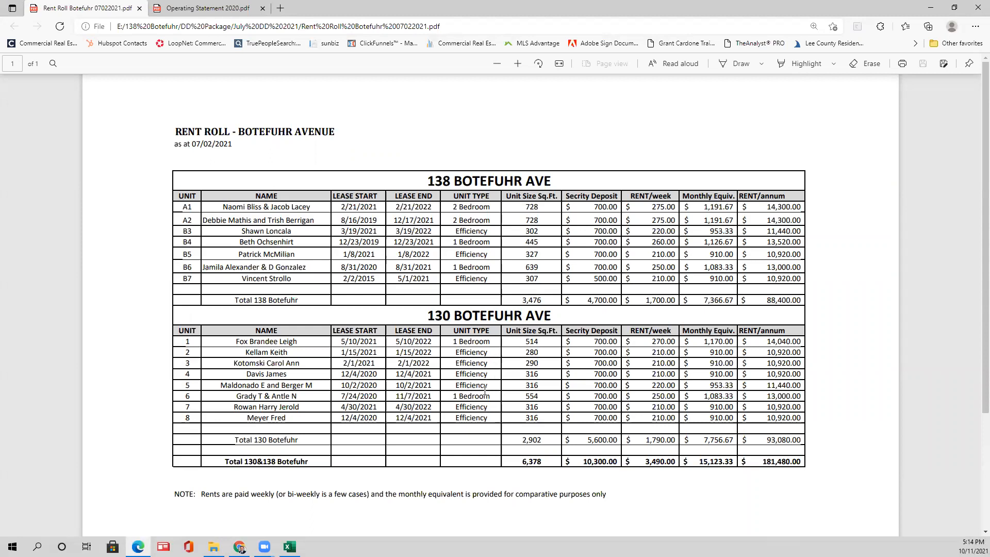
left_click_drag(488, 418, 454, 418)
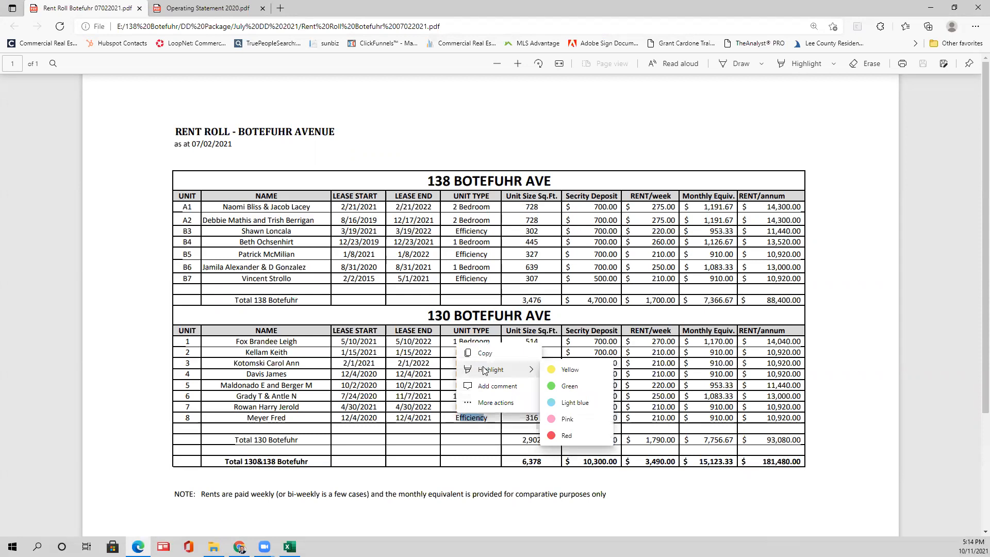
left_click(485, 371)
left_click_drag(475, 386, 468, 393)
left_click(478, 417)
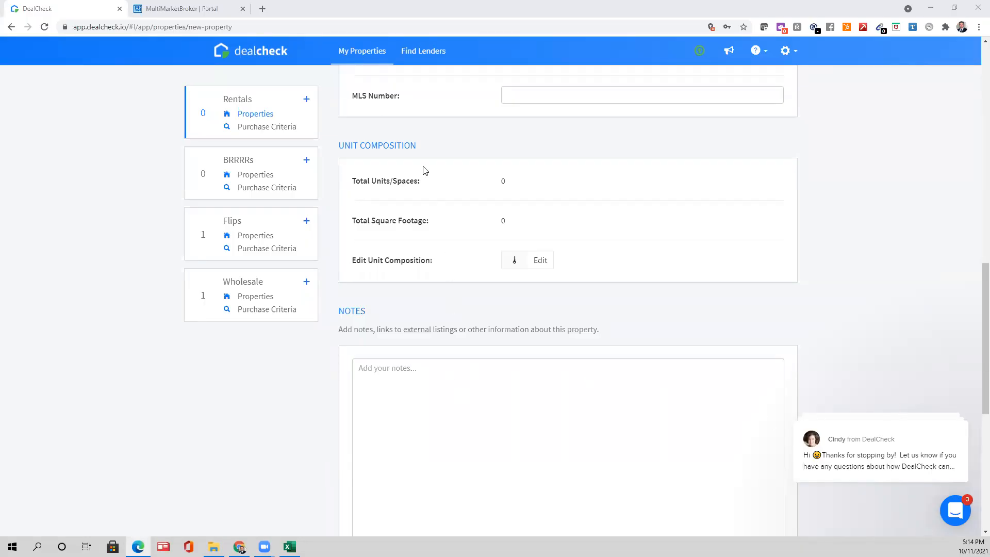
- Open the unit composition editor and start a new unit group, keeping the rent roll PDF handy
left_click(536, 260)
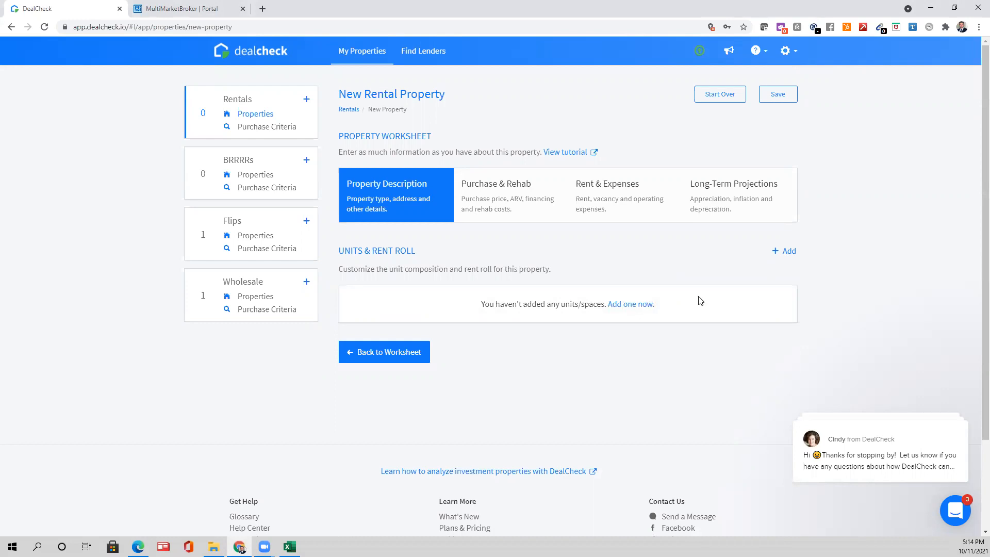
left_click(633, 304)
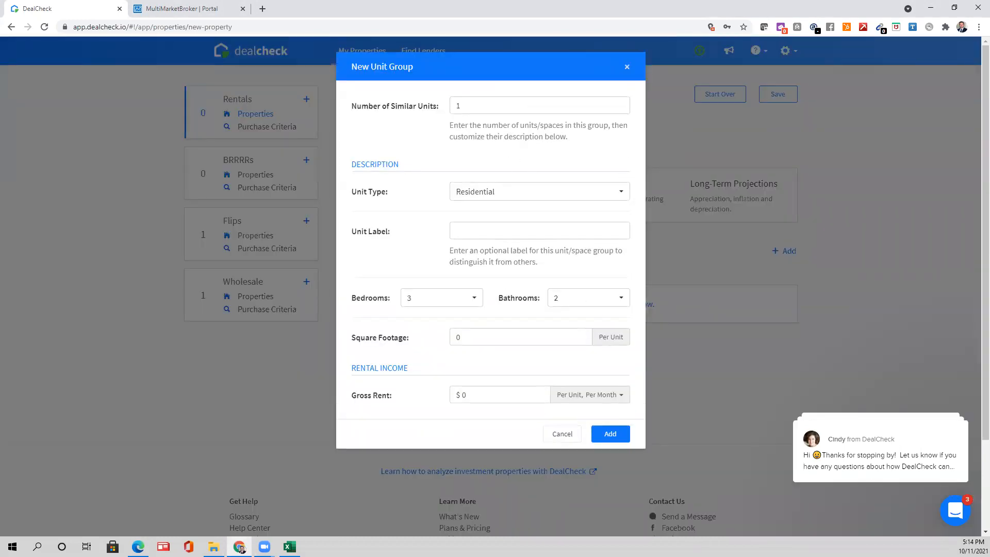
left_click_drag(989, 47, 617, 45)
left_click(673, 42)
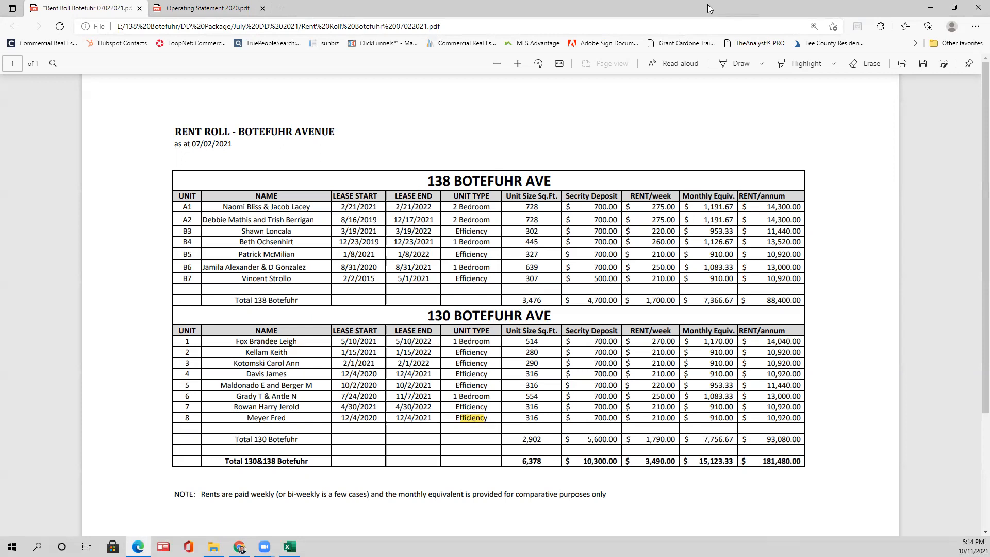
left_click_drag(707, 4, 708, 0)
- Enter 9 Residential units labelled Efficiency, studio with 1 bathroom
left_click(482, 108)
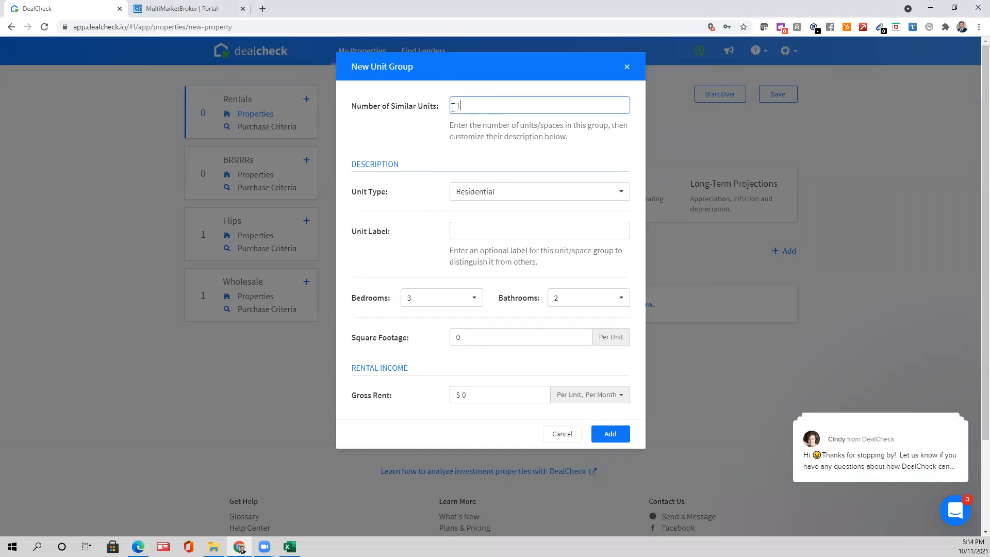
key("BackSpace")
type("9")
left_click(455, 197)
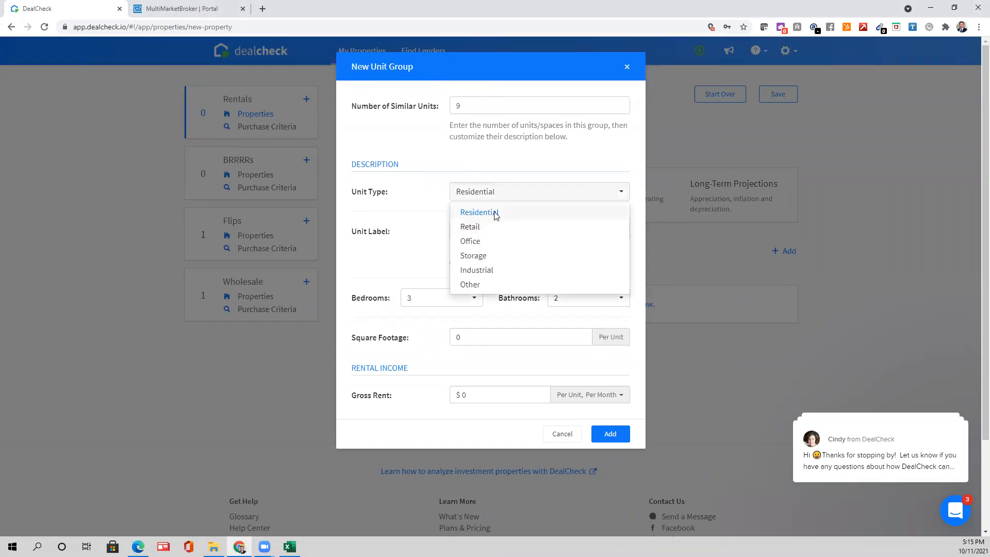
left_click(494, 216)
left_click(482, 231)
type("Effi")
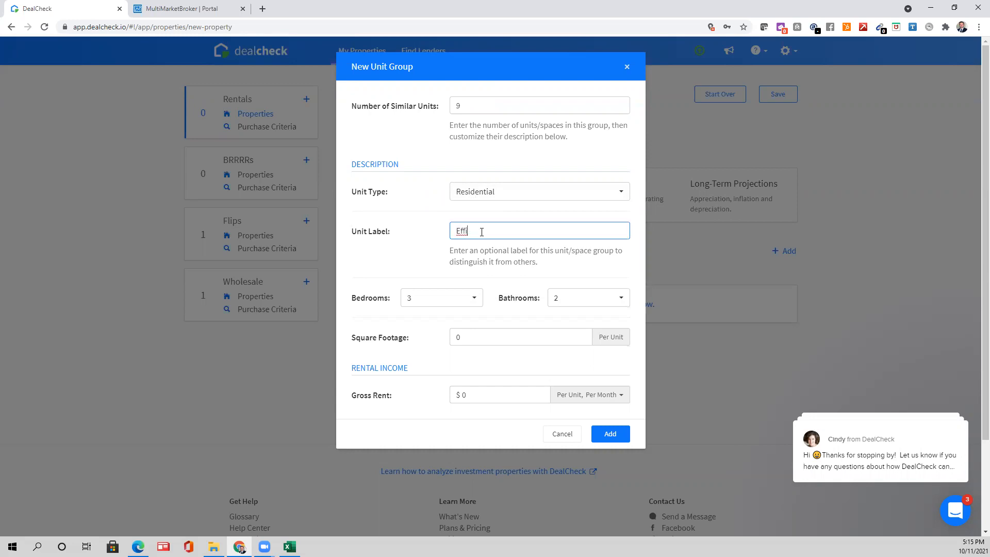
type("iciency")
right_click(483, 229)
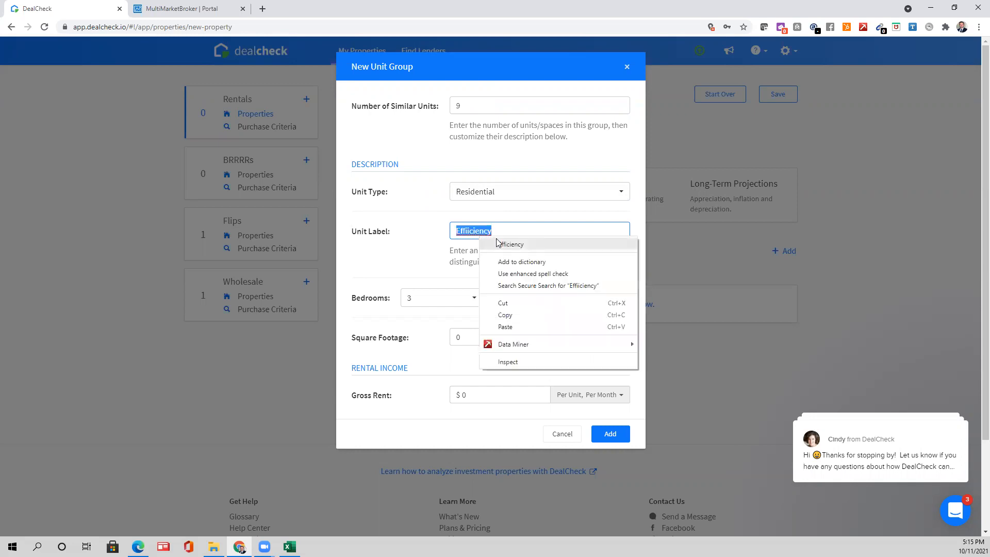
left_click(497, 243)
left_click(456, 300)
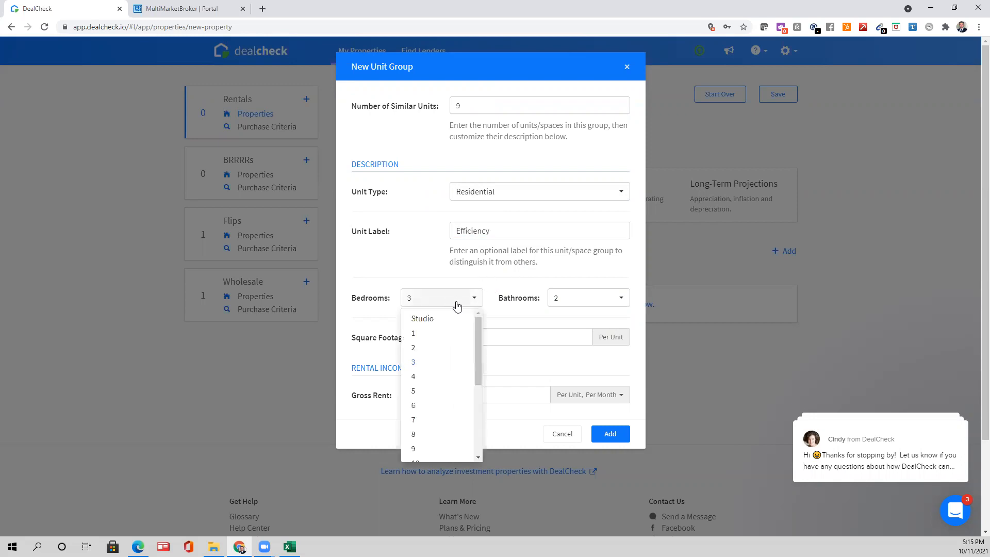
left_click(453, 318)
left_click(574, 303)
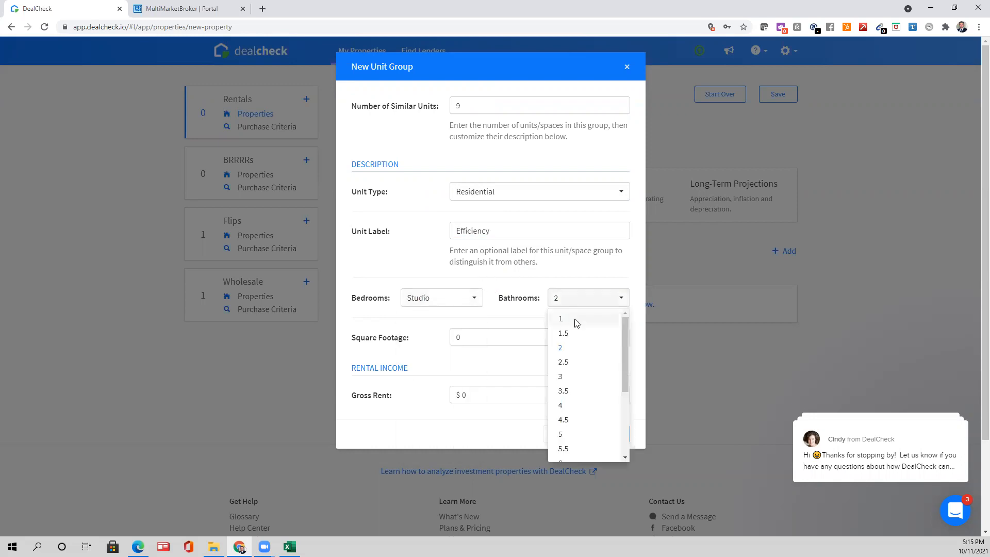
left_click(575, 321)
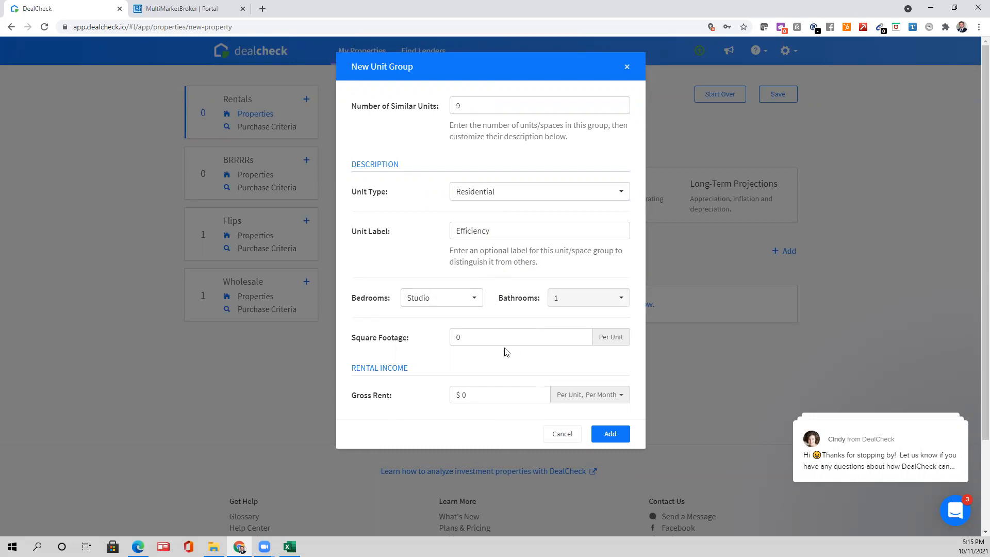
- Give the Efficiency group 350 sq ft and a gross rent of $220 per week
key("alt+Tab")
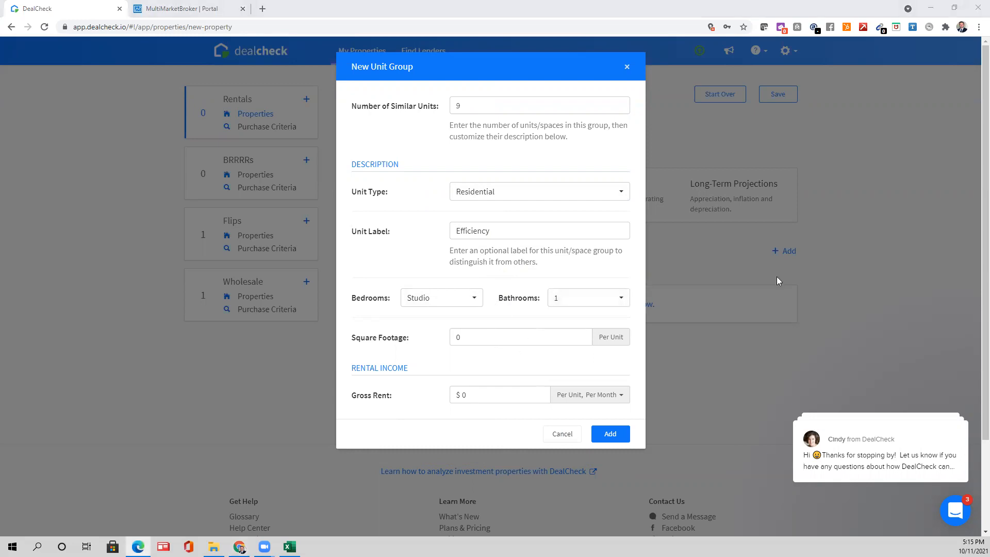
left_click(454, 340)
type("350")
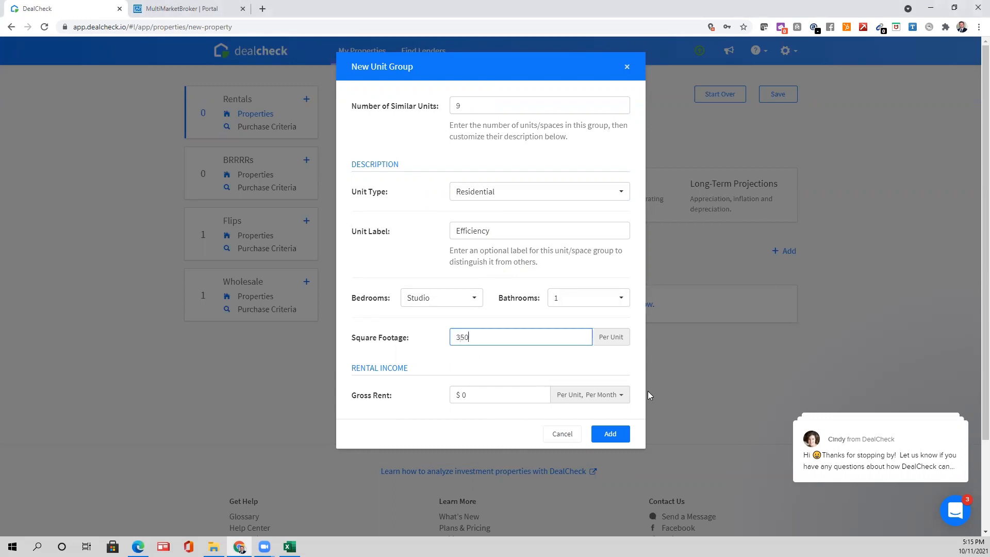
key("alt+Tab")
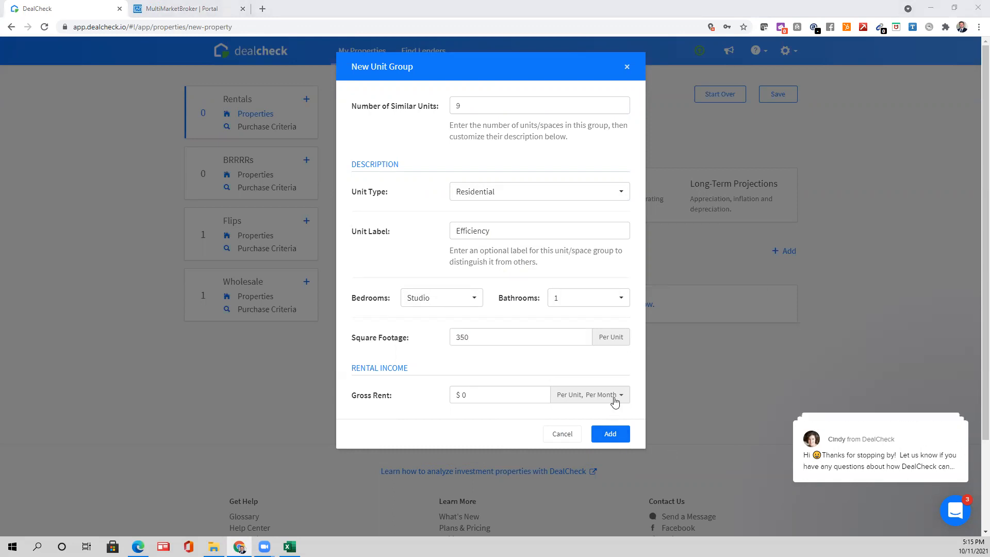
left_click(614, 400)
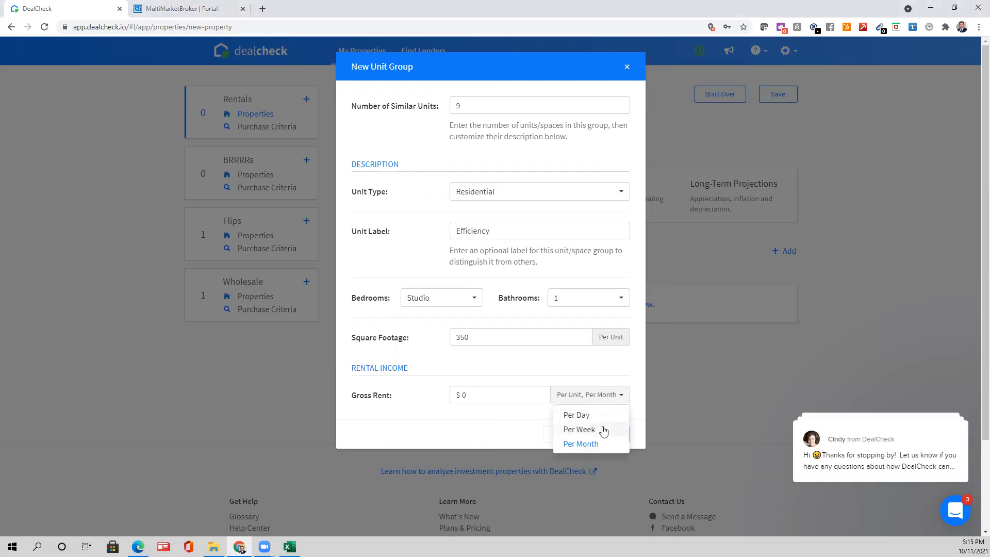
left_click(601, 429)
left_click(616, 404)
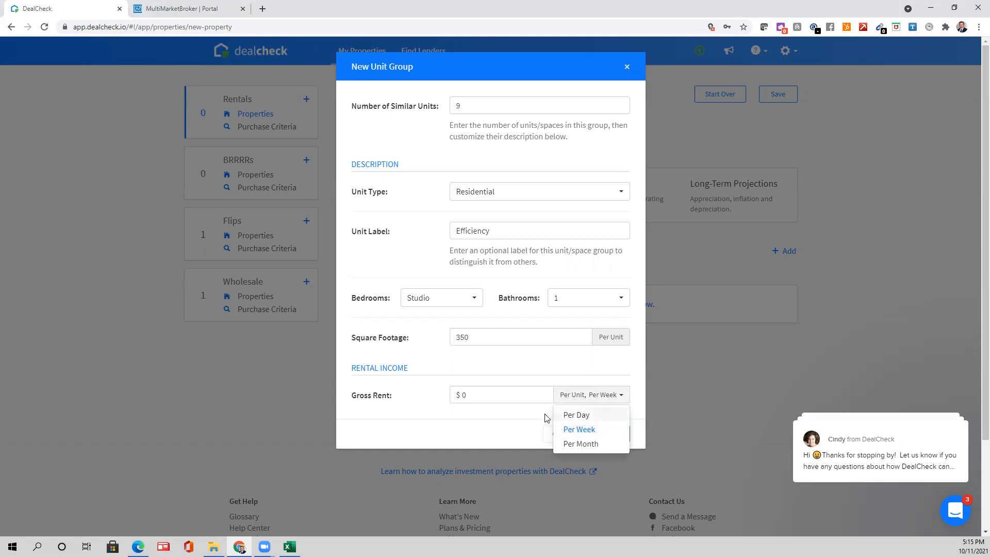
left_click(530, 400)
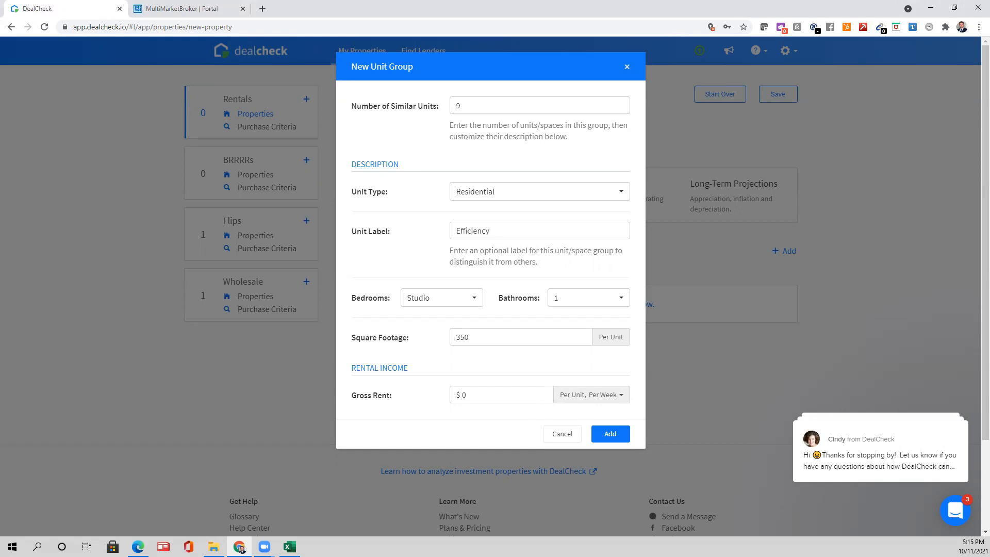
left_click(479, 397)
type("220")
left_click(484, 411)
- Add the Efficiency group to the rent roll and start a second unit group
left_click(619, 436)
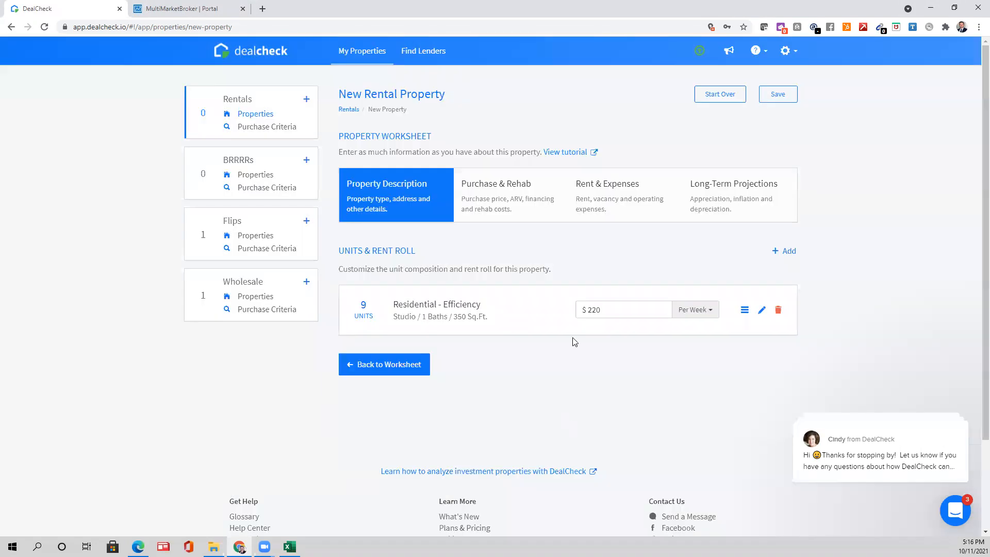
left_click(788, 254)
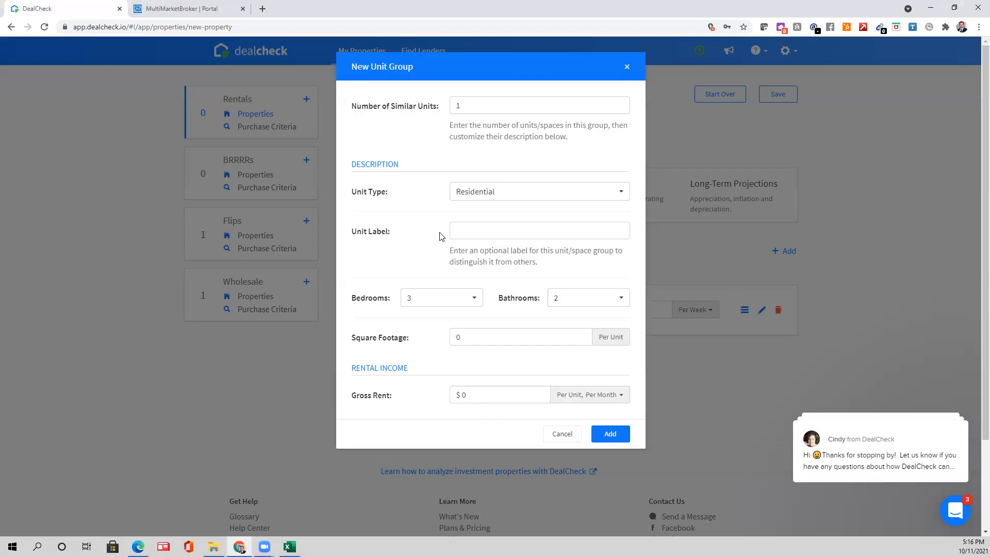
left_click(488, 105)
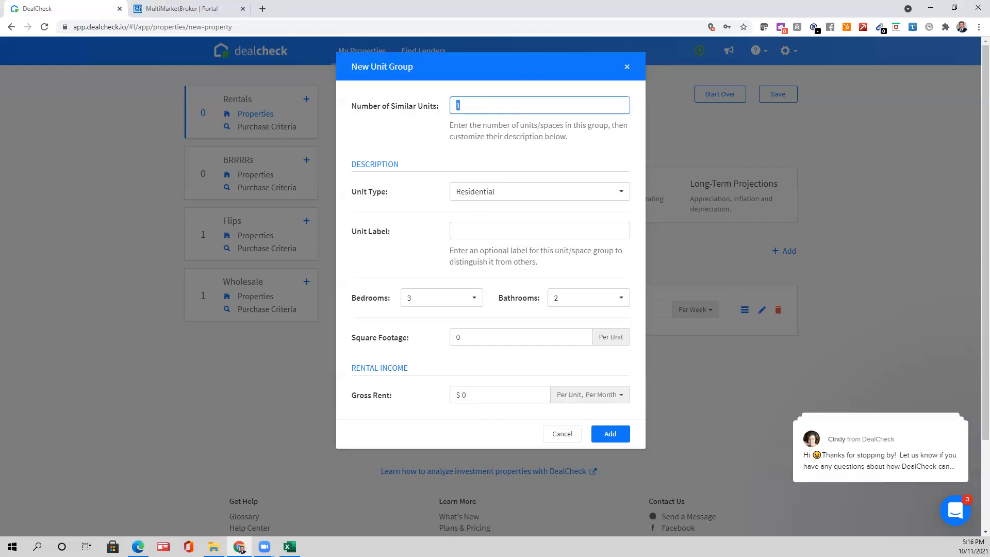
left_click_drag(641, 0, 641, 106)
left_click(837, 108)
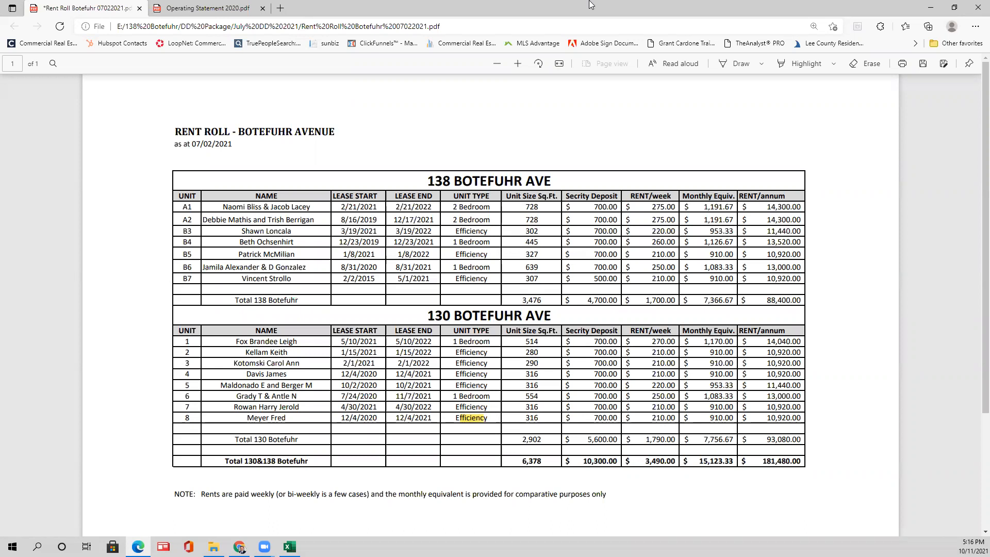
key("alt+Tab")
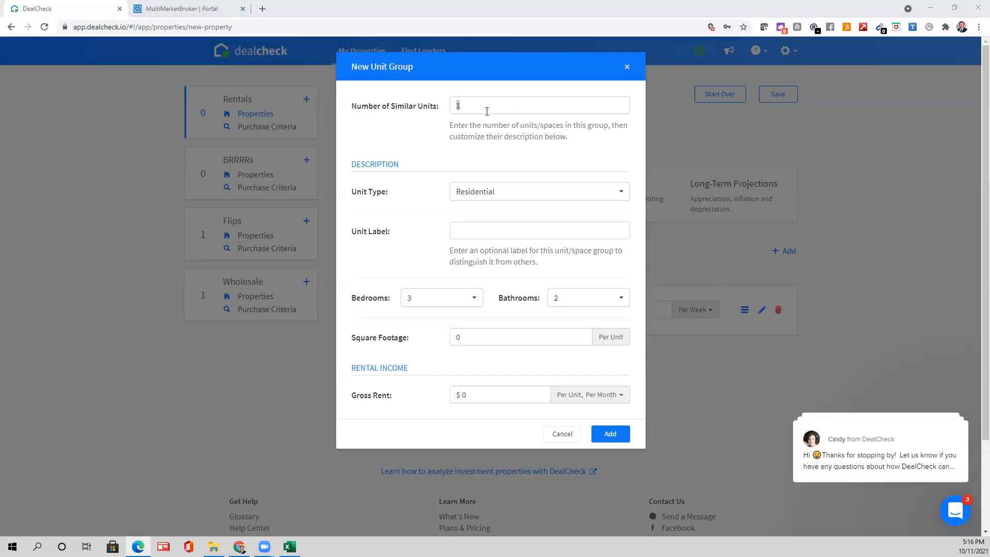
- Enter 4 units labelled 1-Bed with 1 bedroom and 1 bathroom
type("4")
left_click(490, 228)
type("1-Bed")
left_click(438, 299)
left_click(428, 333)
left_click(577, 297)
left_click(565, 338)
- Set 550 sq ft and $255 weekly rent, then add the 1-Bed group
left_click(510, 341)
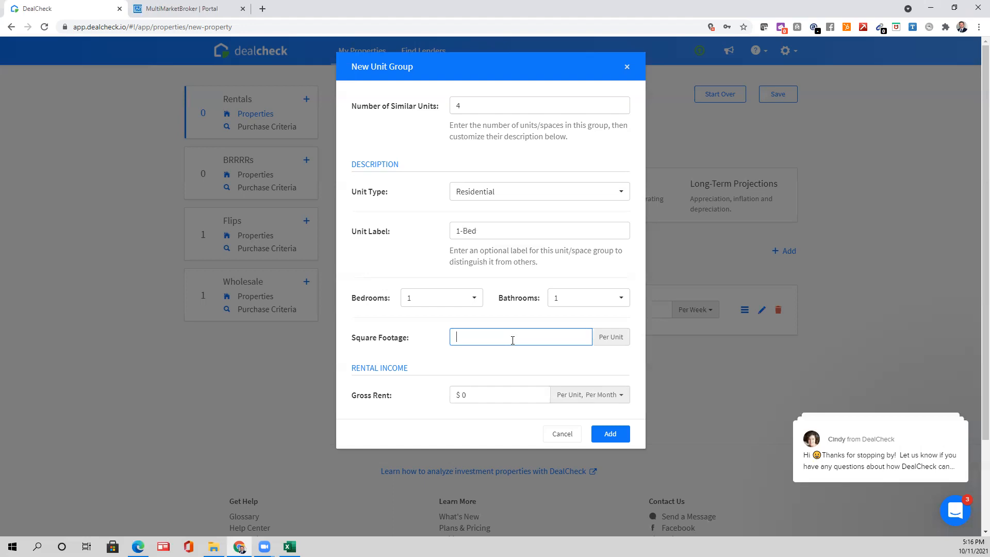
type("550")
left_click(507, 395)
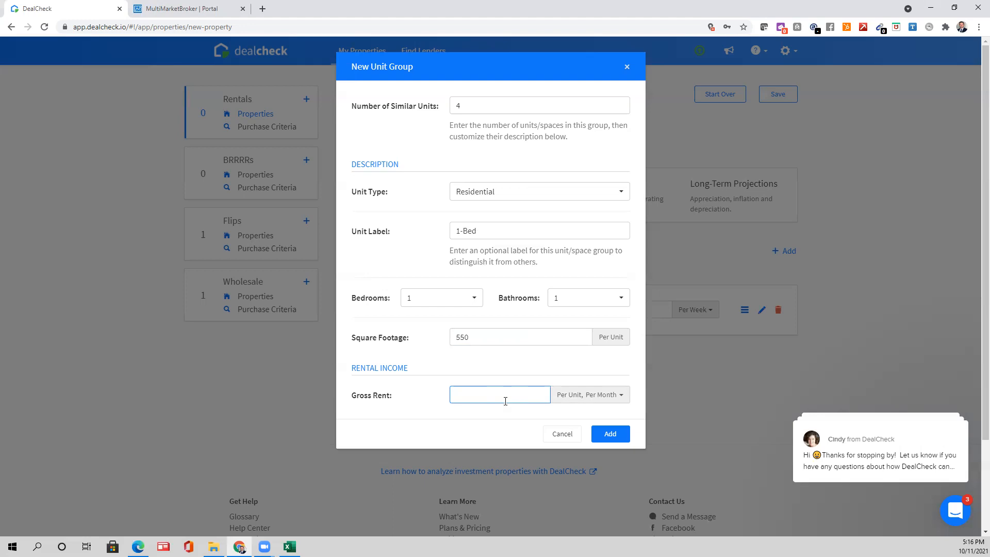
type("26")
type("55")
left_click(591, 395)
left_click(580, 430)
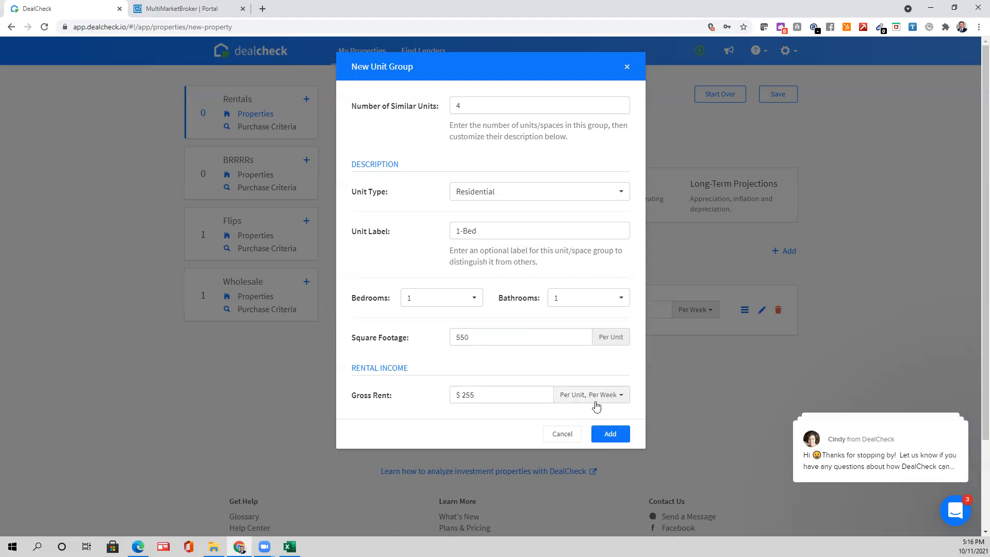
left_click(593, 396)
left_click(578, 381)
left_click(623, 434)
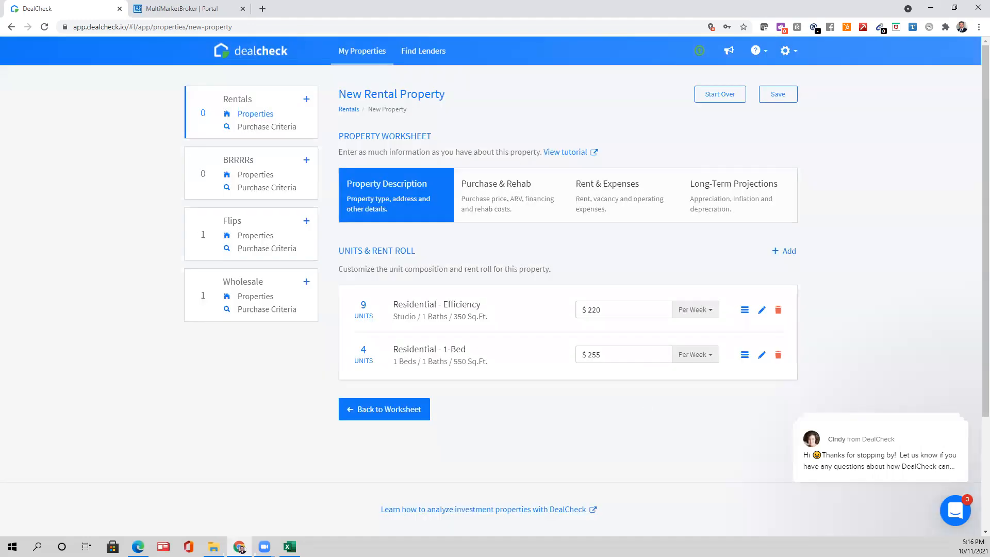
- Start another unit group with 2 units labelled '2-Bedroom', checking the rent roll PDF
left_click(779, 254)
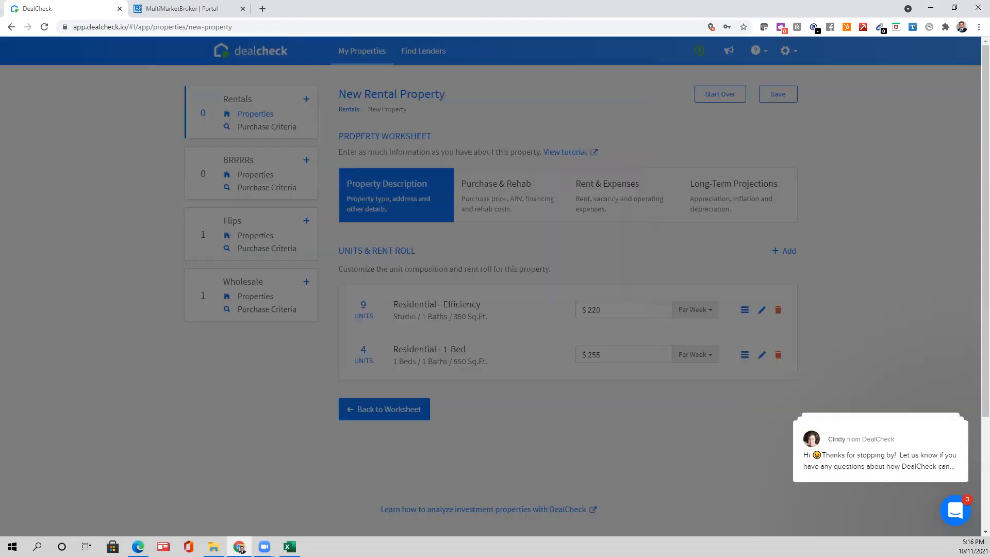
left_click_drag(989, 60, 663, 61)
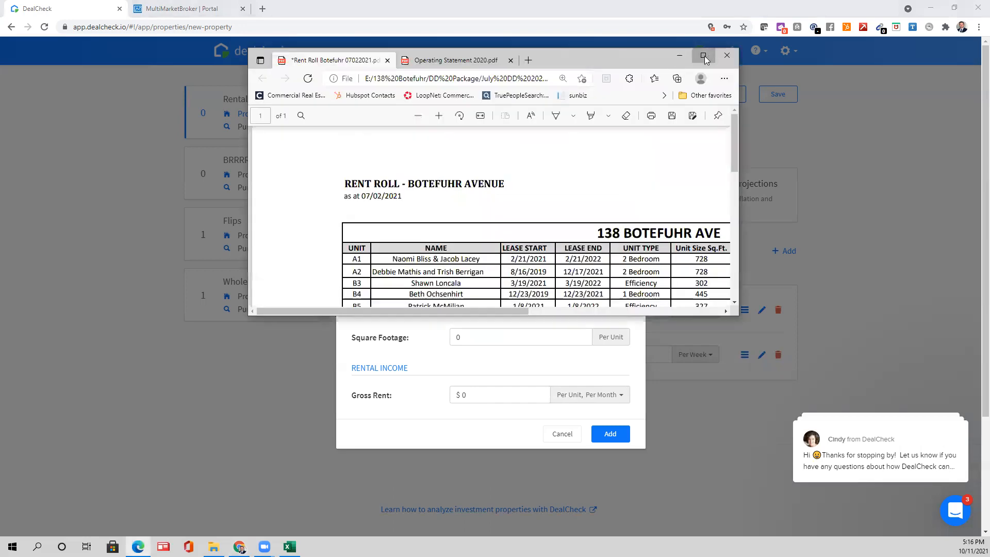
left_click(704, 58)
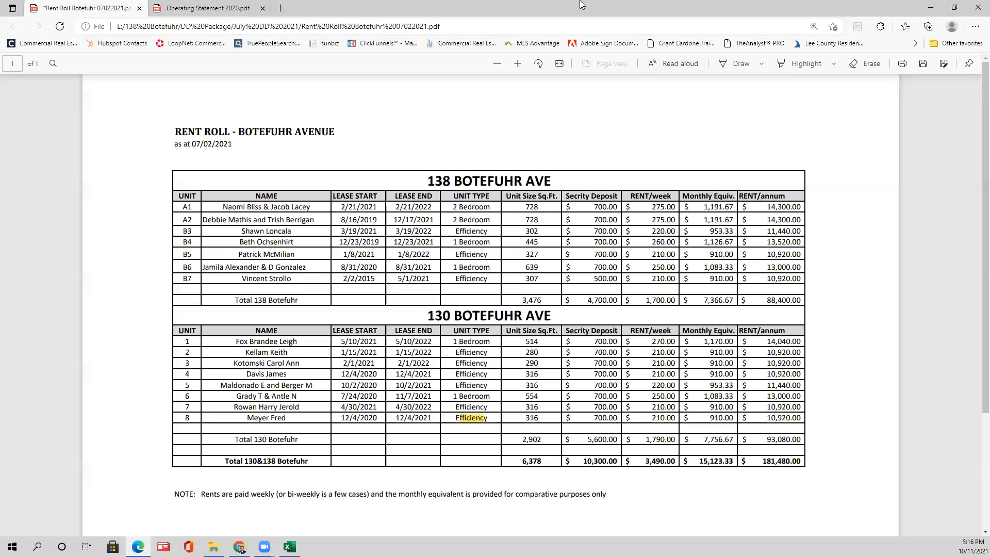
left_click_drag(613, 9, 989, 21)
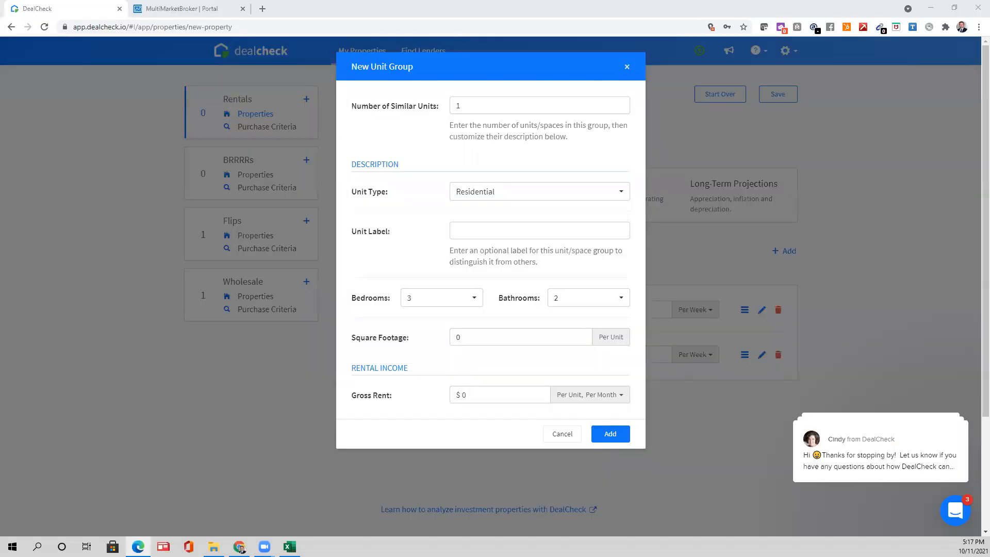
left_click(557, 97)
type("2")
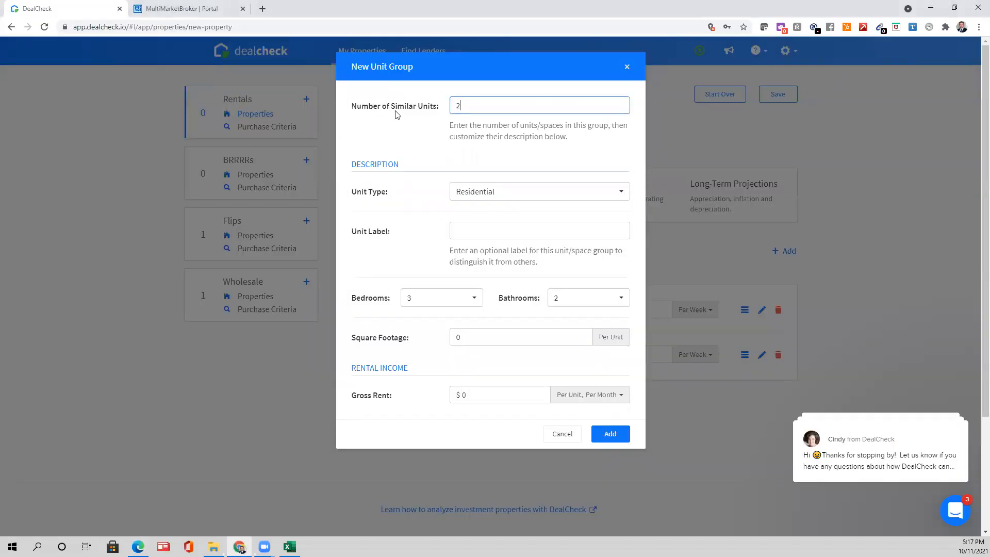
left_click(492, 228)
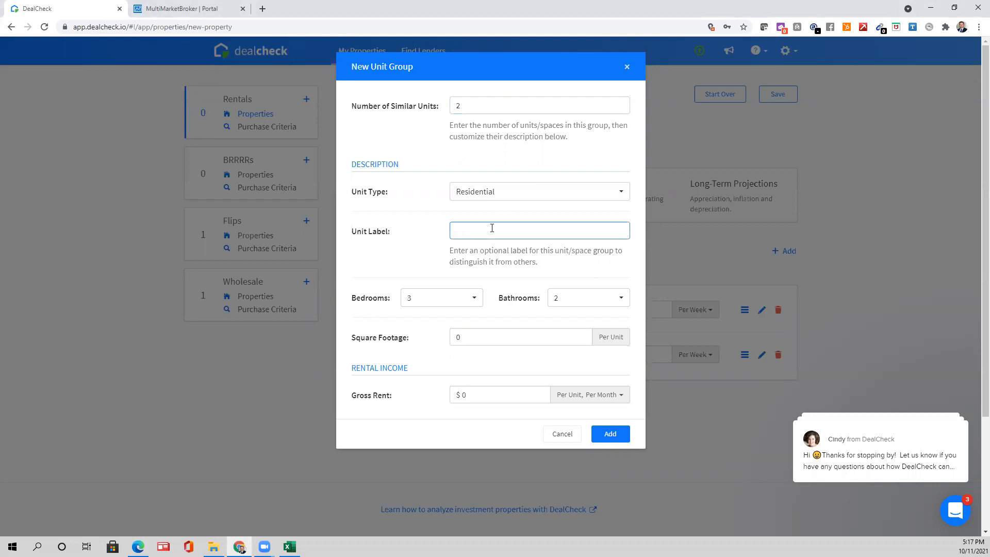
type("2-Bedroom")
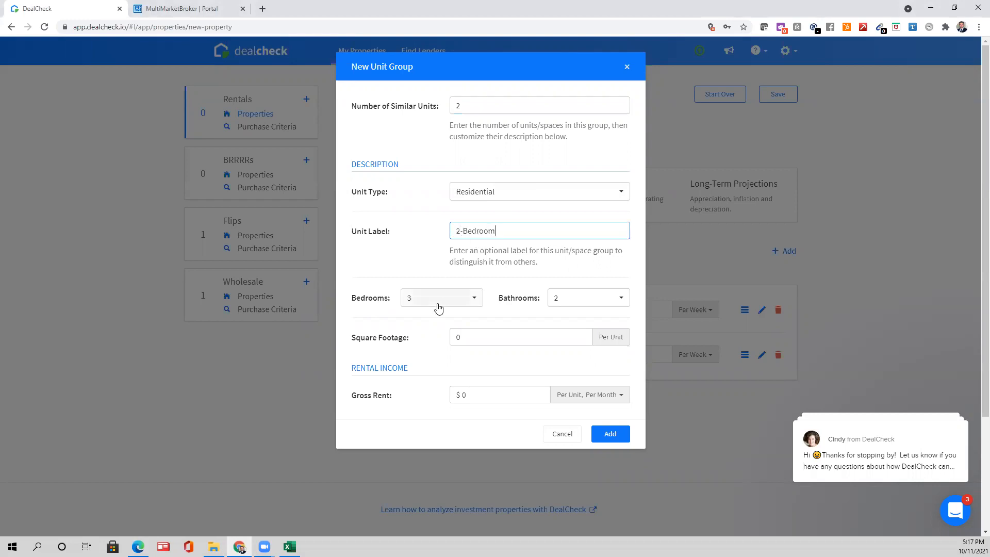
- Give the group 2 bedrooms, 1.5 baths, 730 sq ft and $275 per week rent, and add it
left_click(438, 308)
left_click(424, 349)
left_click(568, 300)
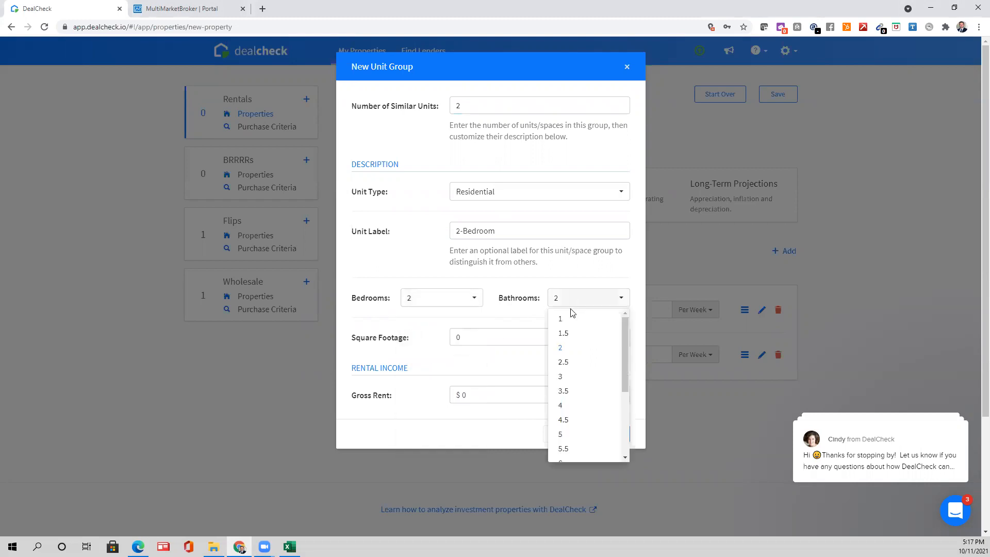
left_click(552, 334)
left_click(552, 334)
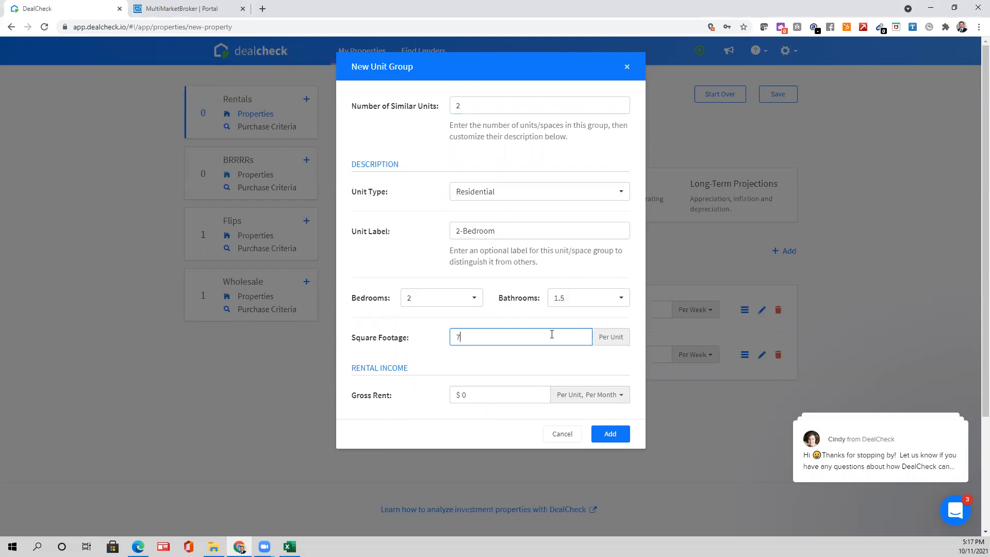
type("730")
left_click(581, 401)
left_click(579, 411)
left_click(529, 402)
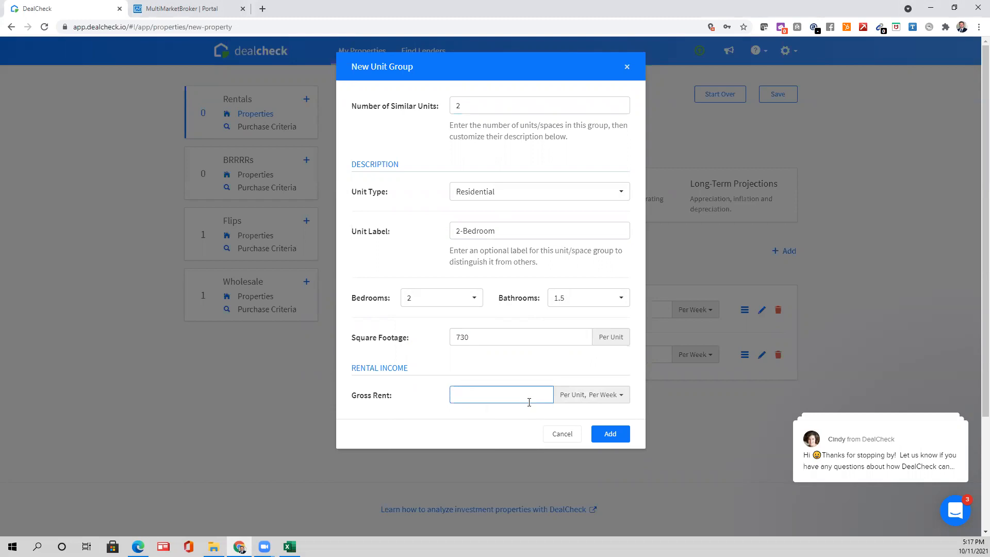
type("275")
left_click(617, 435)
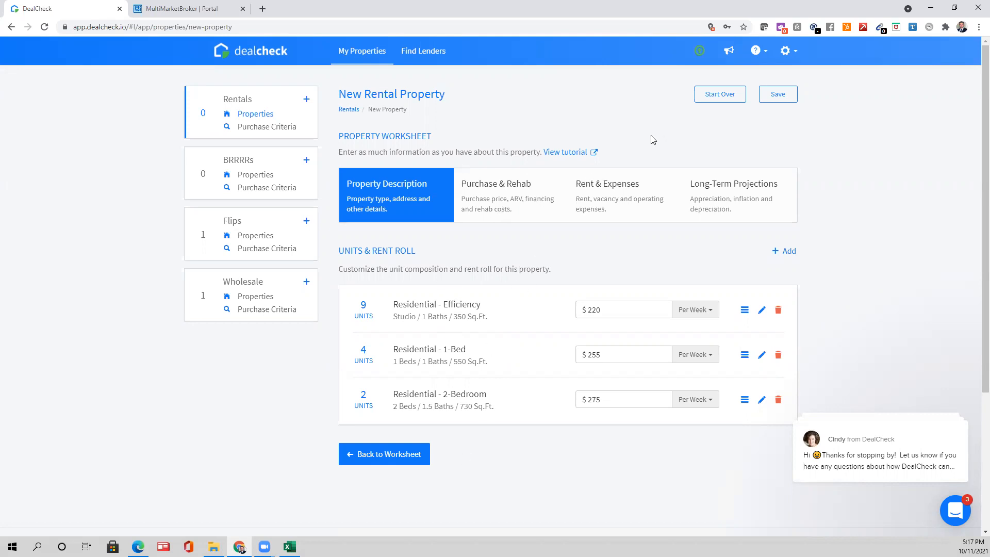
- Save the new rental property and go to its Photos page
left_click(771, 95)
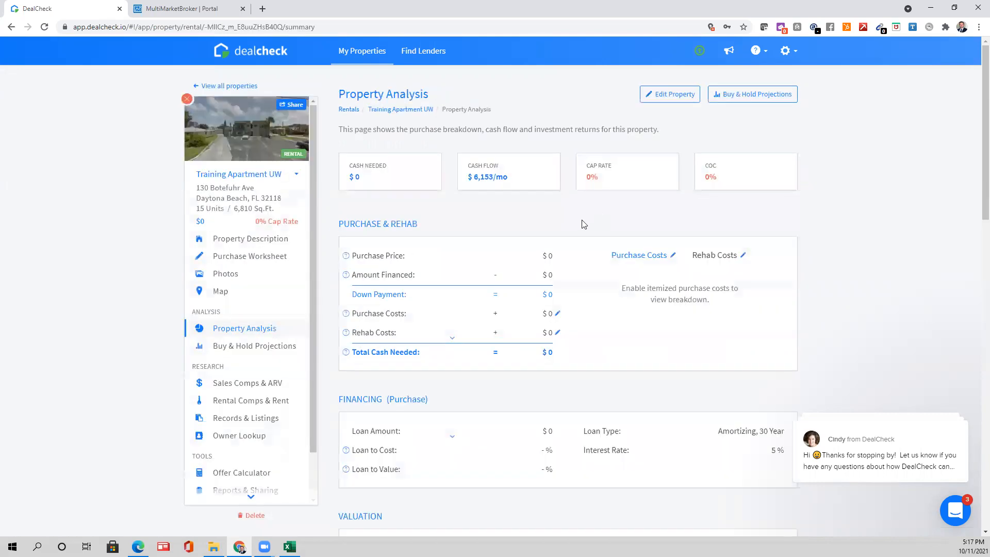
left_click_drag(507, 180, 469, 186)
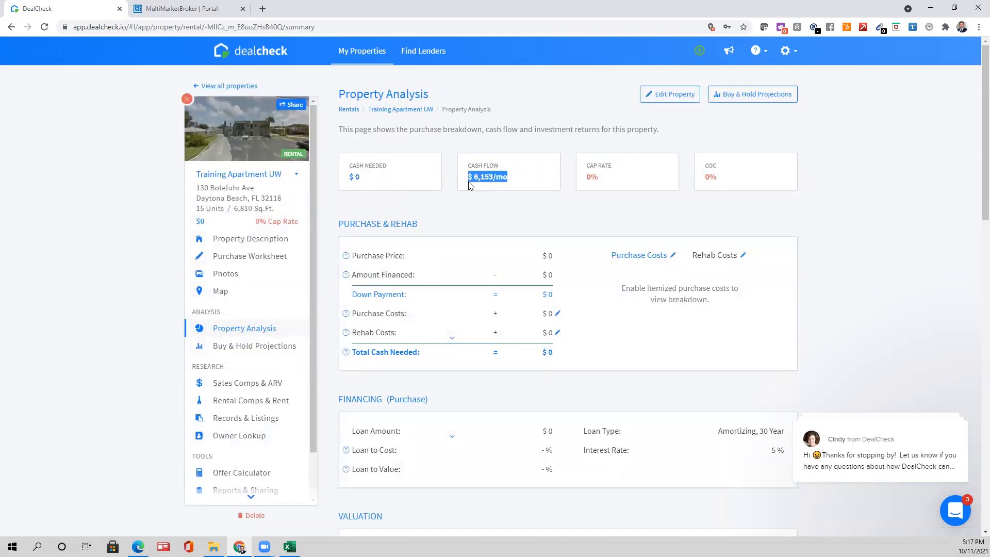
left_click(223, 121)
- Enlarge the street-view exterior photo, then close the enlarged view
mouse_move(514, 231)
left_click(441, 242)
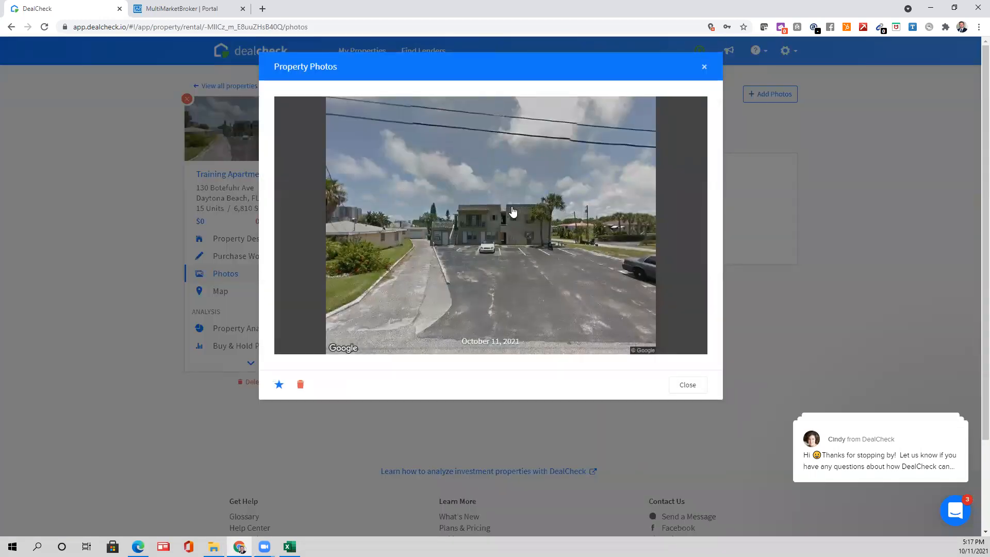
left_click(704, 69)
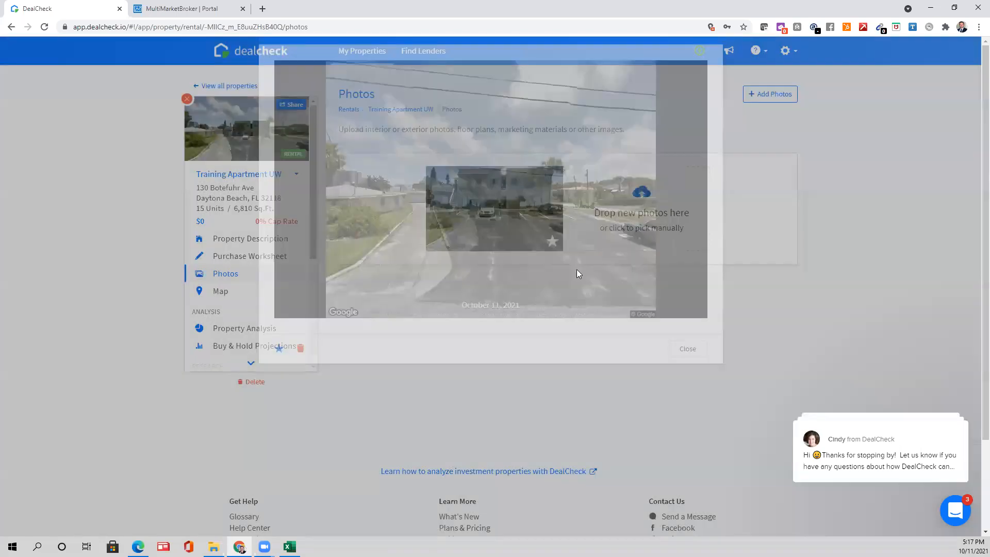
scroll(277, 273, "down", 5)
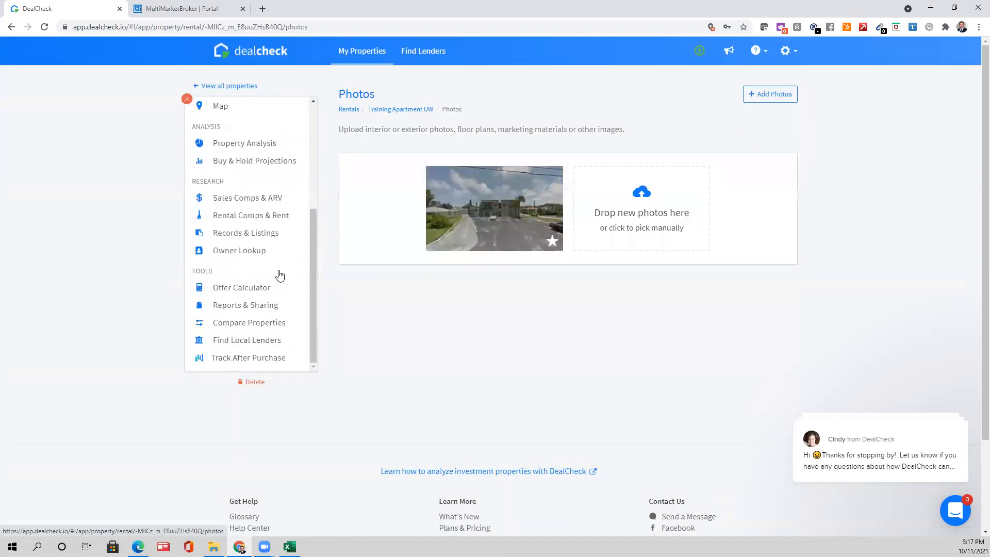
scroll(460, 323, "up", 1)
scroll(259, 287, "up", 4)
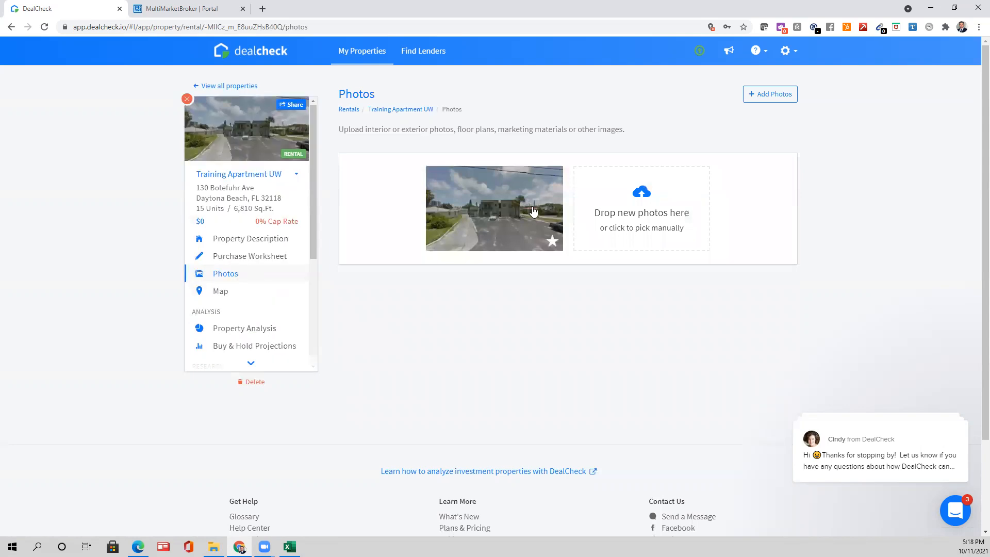
scroll(741, 70, "down", 1)
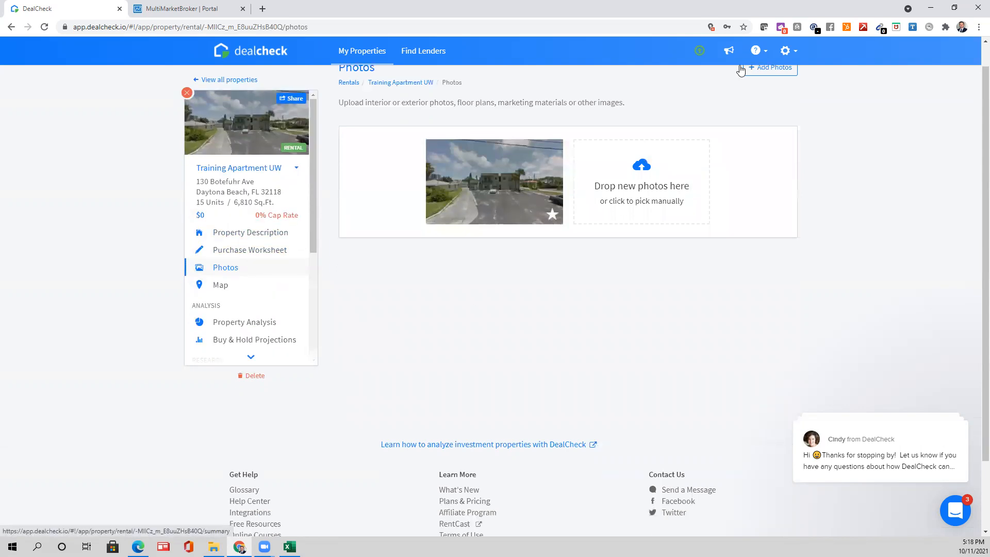
scroll(721, 113, "up", 1)
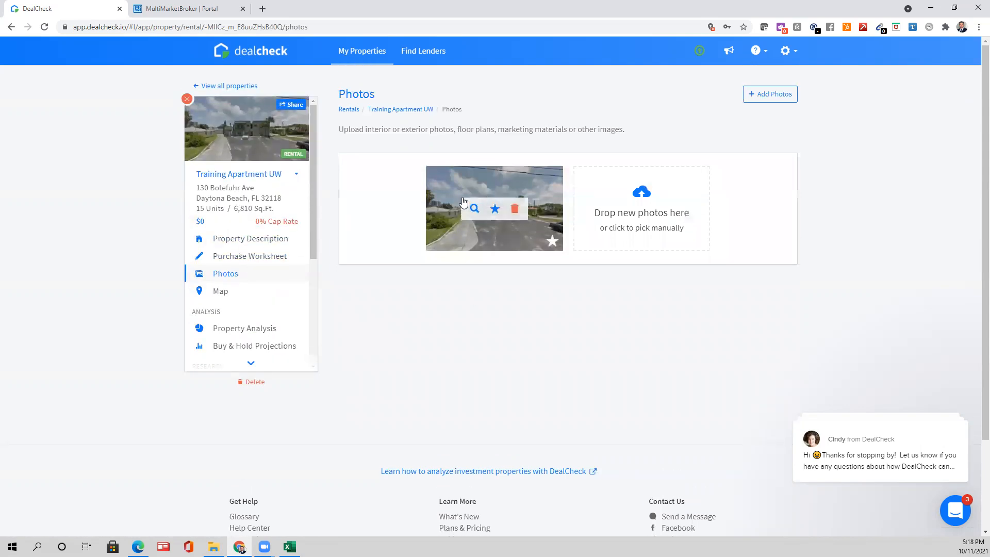
left_click(255, 260)
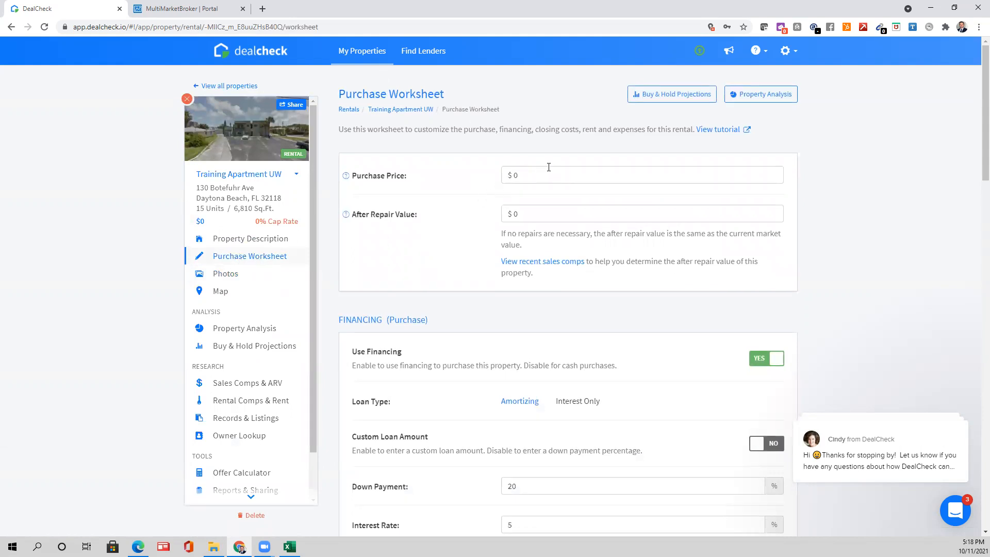
- Set the purchase price to $1,300,000 and turn financing off for an all-cash deal
left_click(509, 177)
type("1300000")
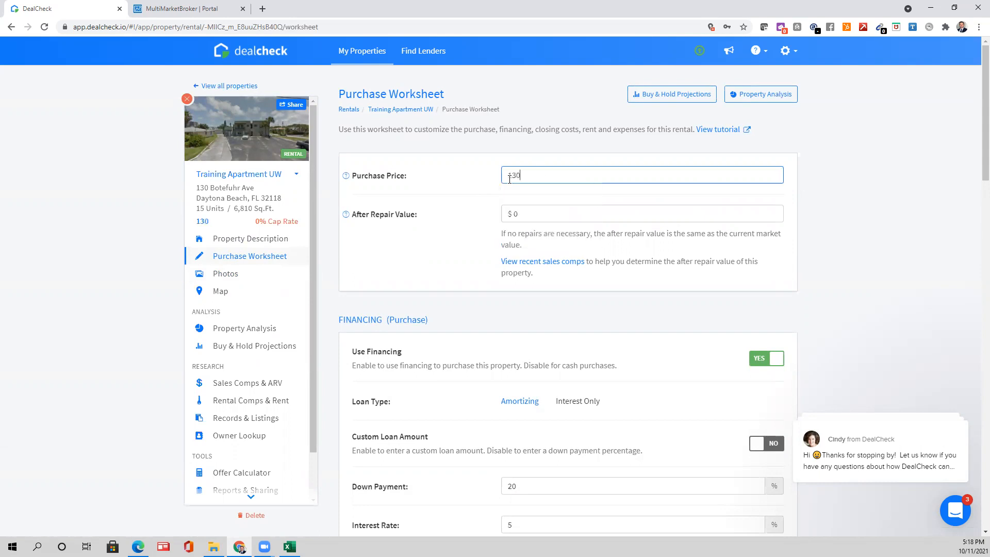
left_click(529, 194)
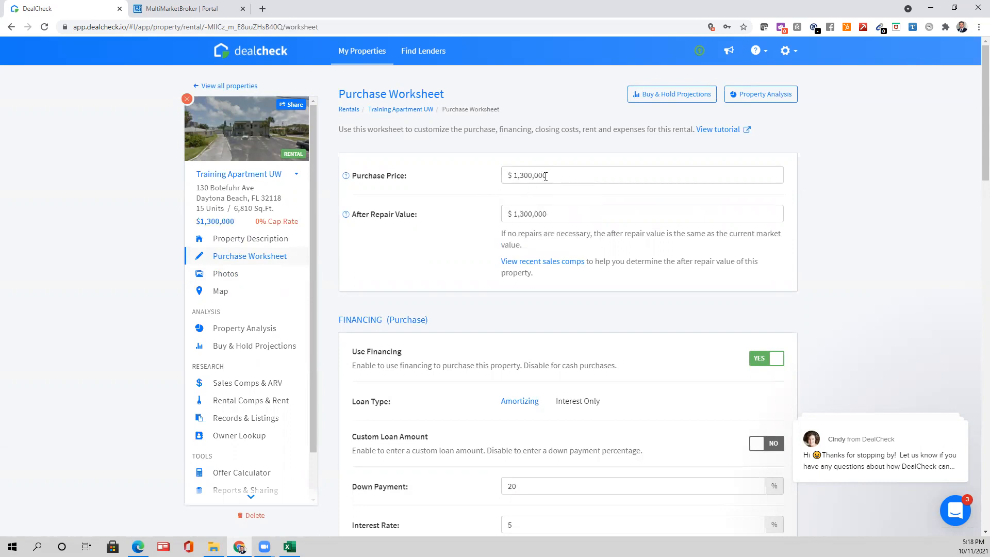
scroll(480, 274, "down", 1)
scroll(592, 335, "down", 2)
scroll(771, 235, "down", 1)
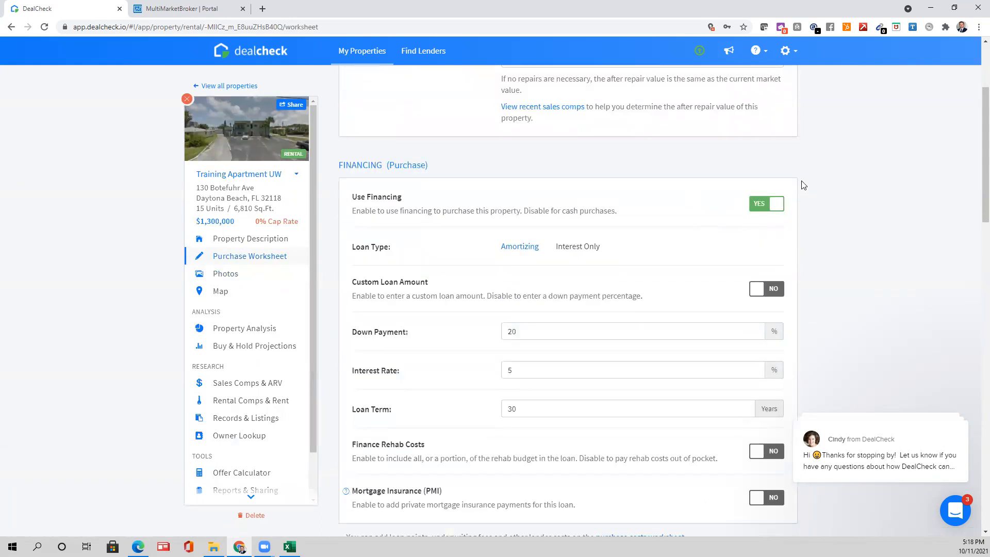
left_click(763, 204)
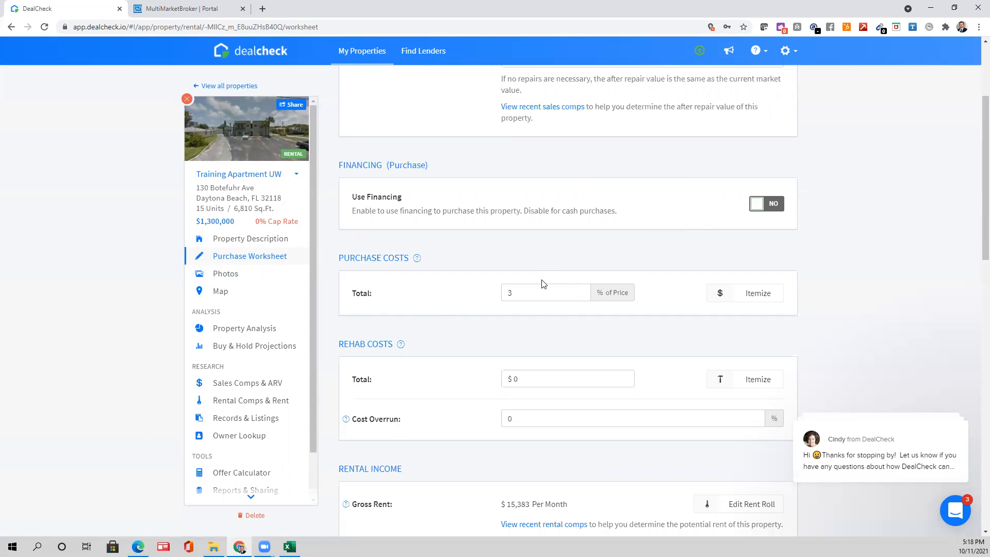
- Compare the worksheet's $15,383 monthly gross rent against the rent roll PDF
scroll(542, 283, "down", 3)
scroll(497, 179, "up", 2)
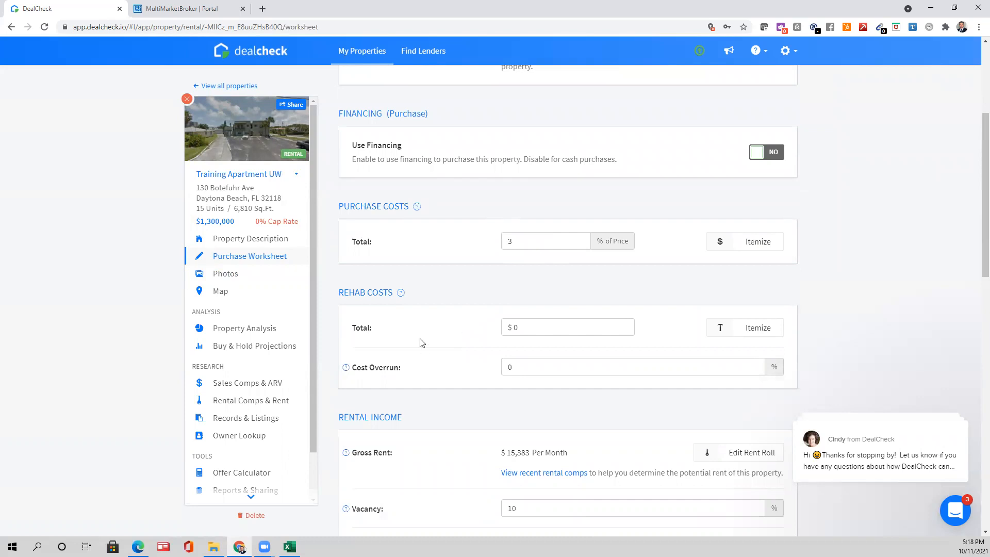
scroll(422, 341, "down", 1)
scroll(819, 307, "down", 1)
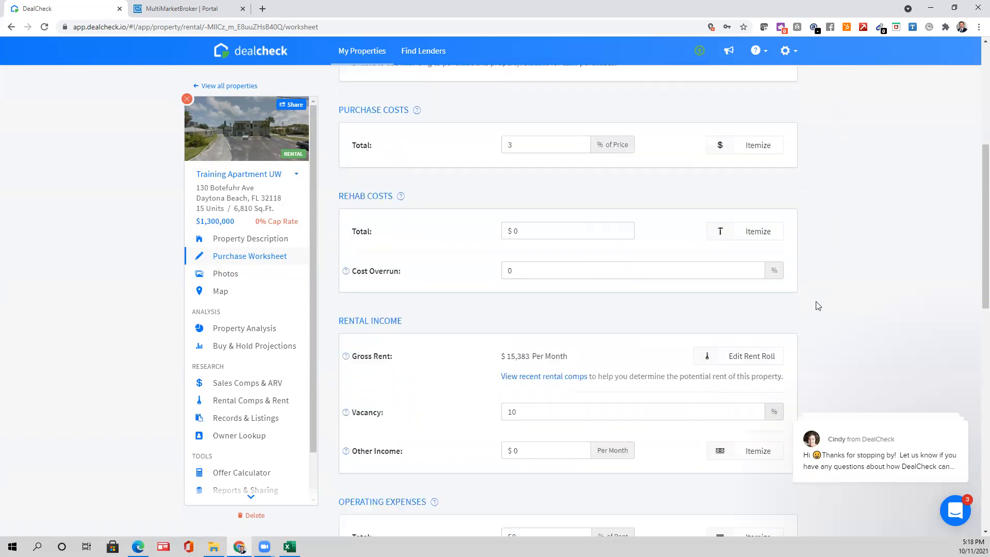
left_click_drag(507, 349, 525, 349)
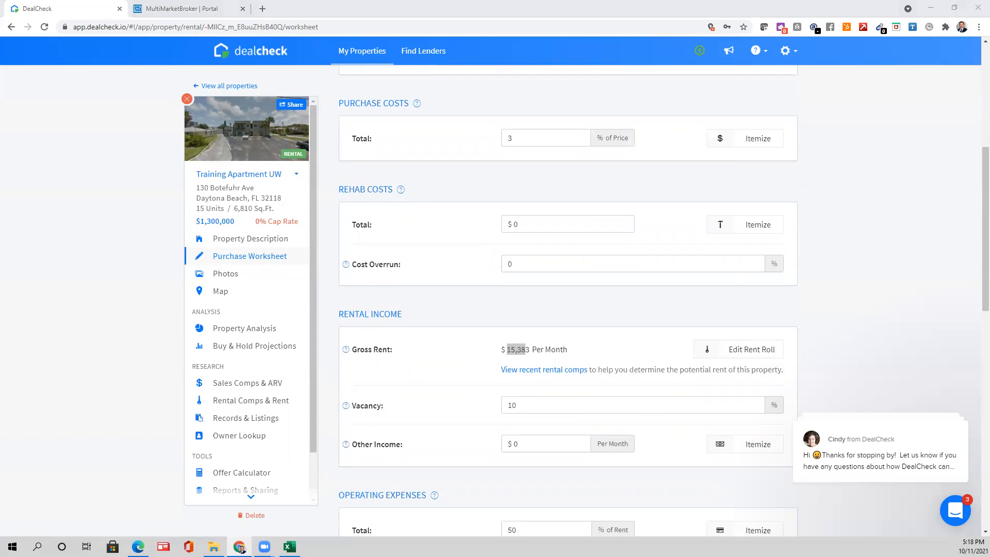
left_click(532, 100)
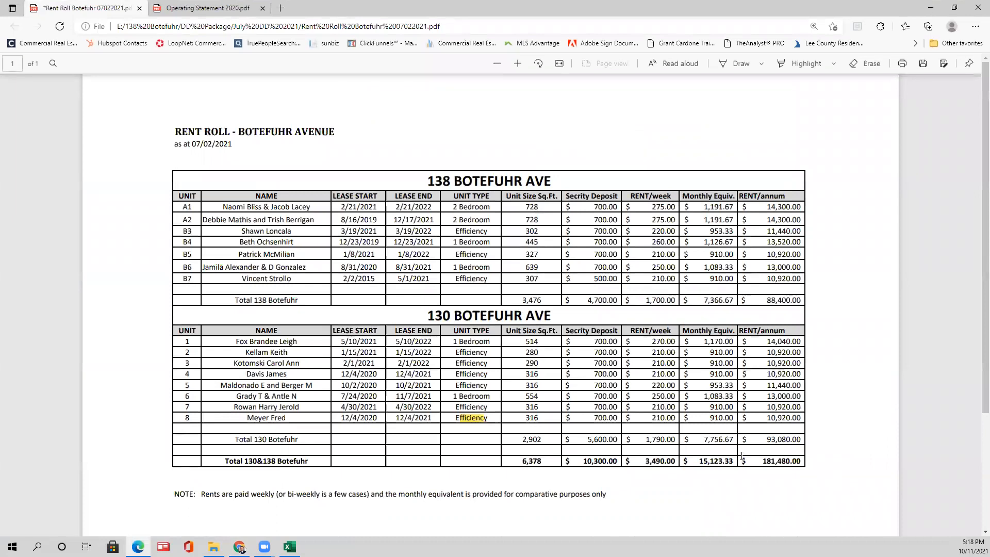
- Highlight the 181,480.00 grand annual total in yellow in the PDF, then return to DealCheck
left_click_drag(763, 461, 801, 460)
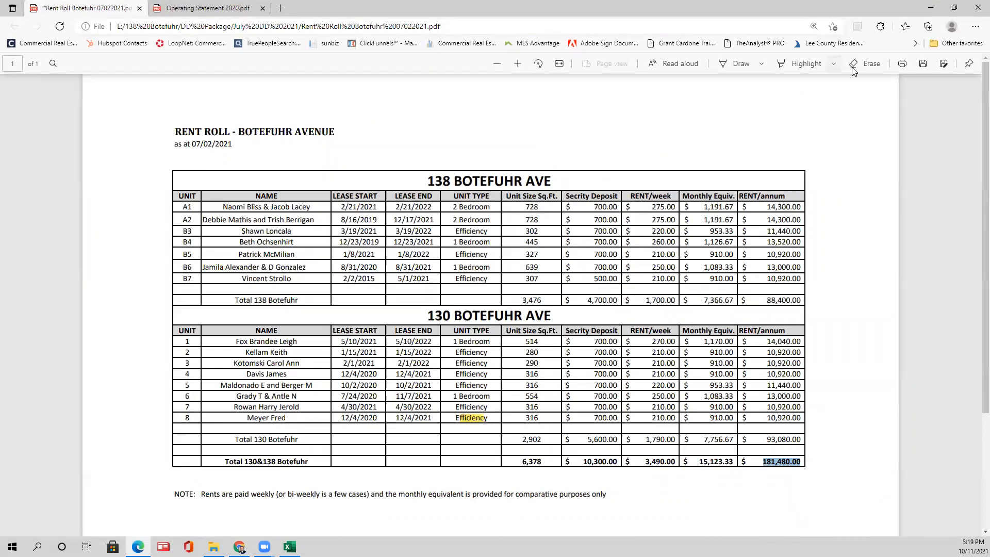
left_click(813, 66)
left_click_drag(773, 457, 802, 460)
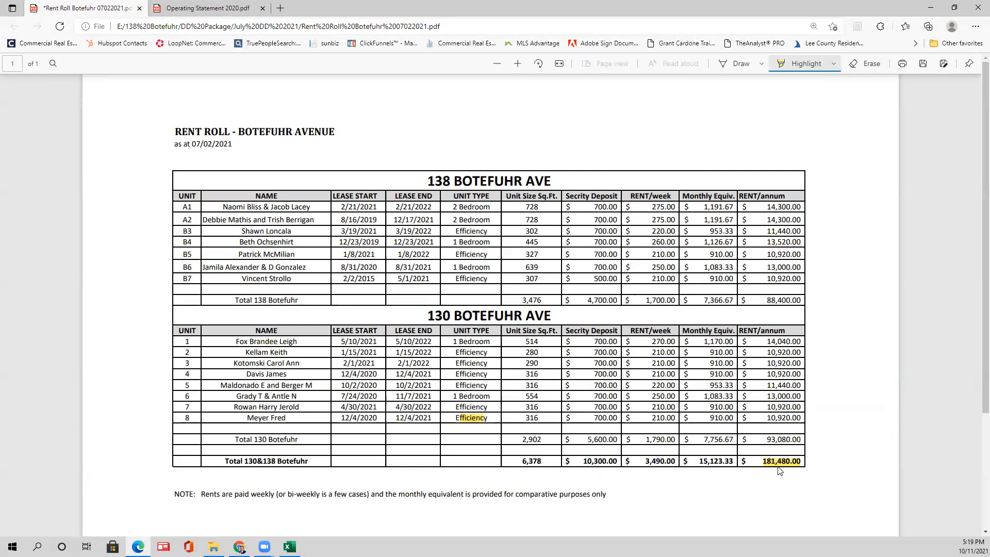
left_click(779, 464)
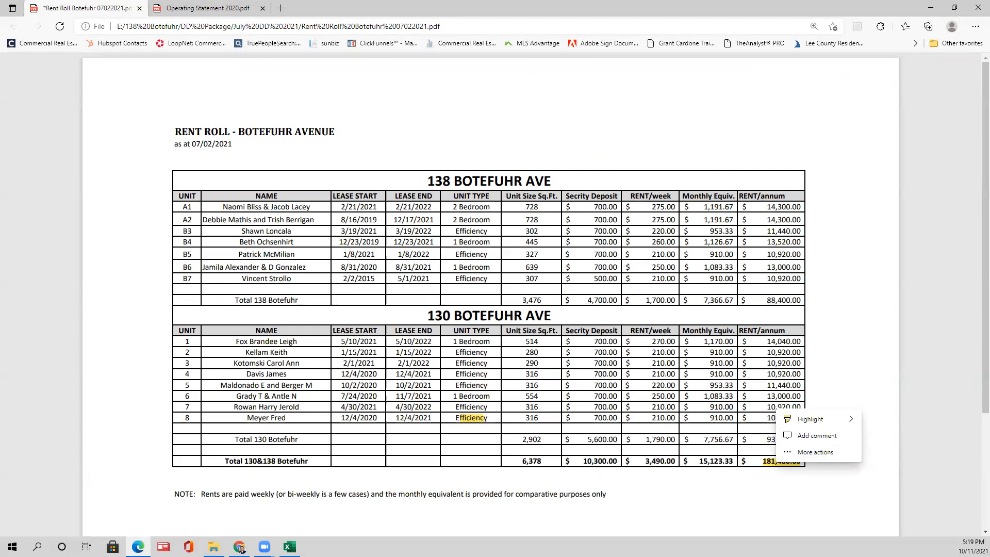
left_click(885, 404)
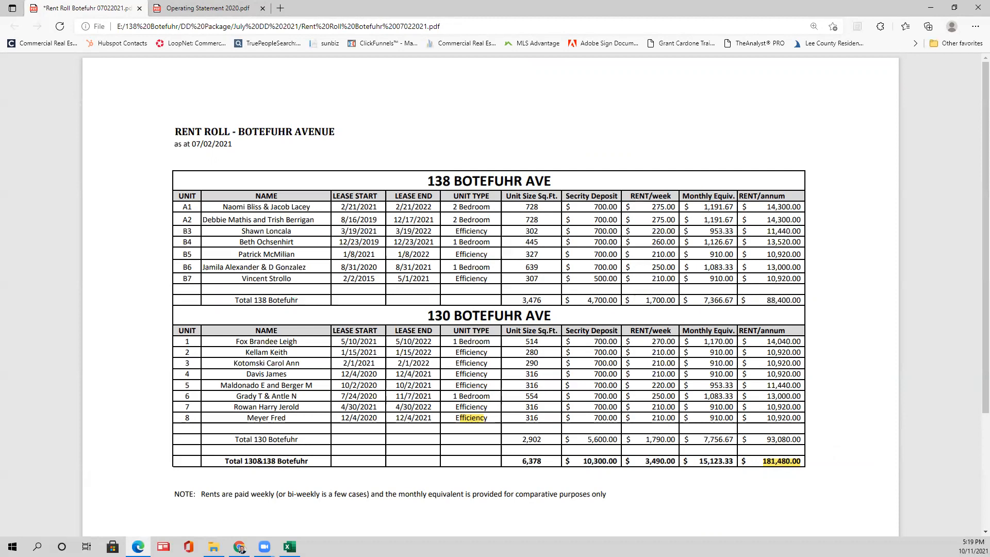
mouse_move(713, 13)
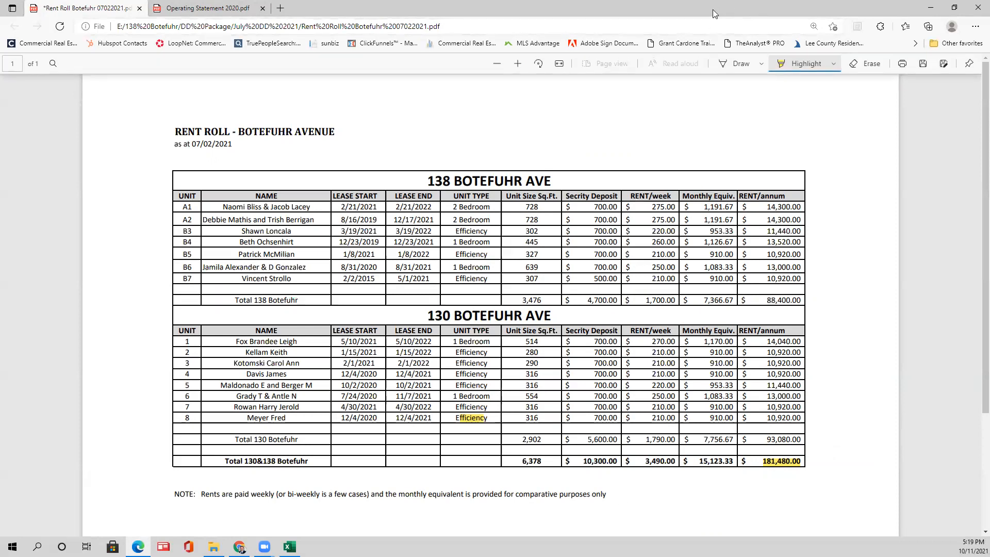
left_click(930, 7)
scroll(742, 338, "up", 1)
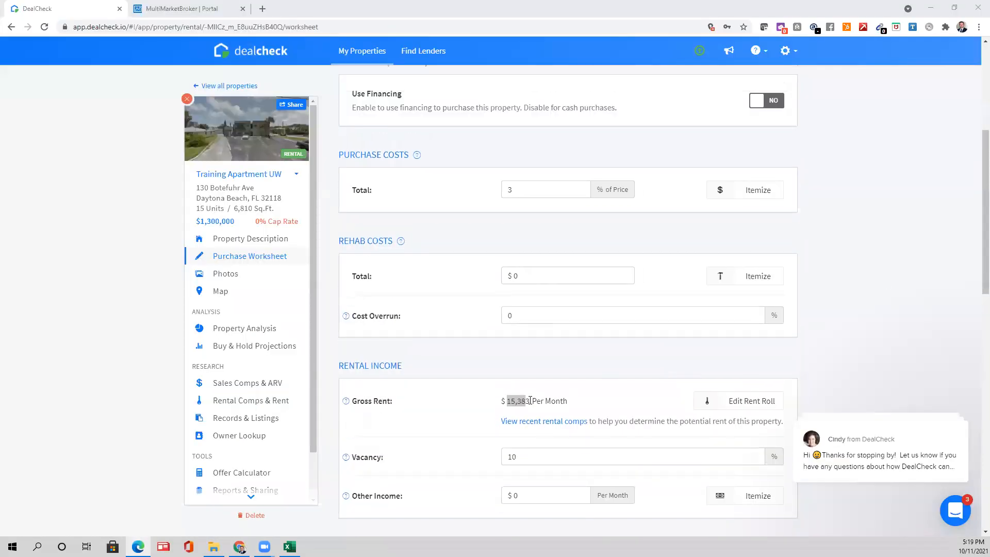
- Compare the 15,383 gross rent with the rent roll PDF, then move the PDF aside
double_click(530, 401)
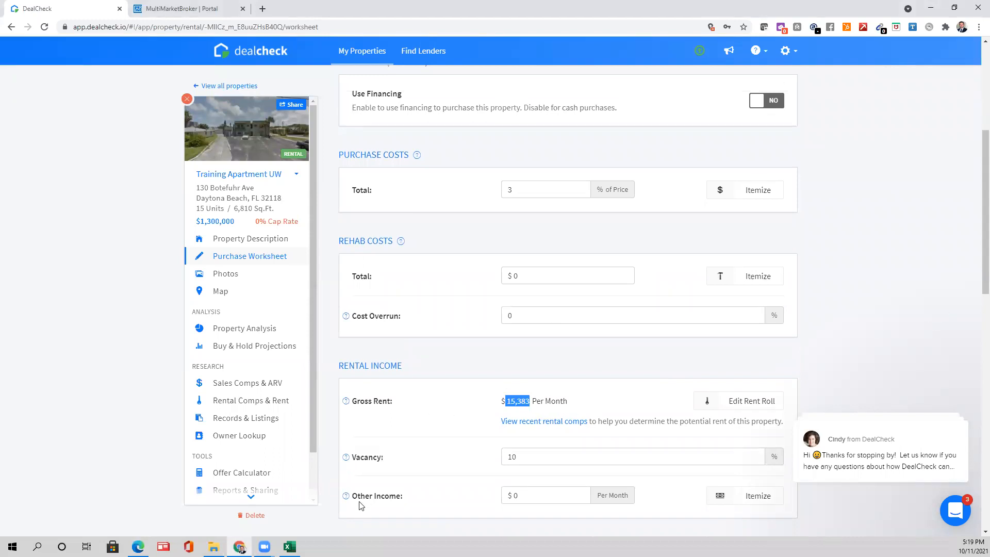
key("alt+Tab")
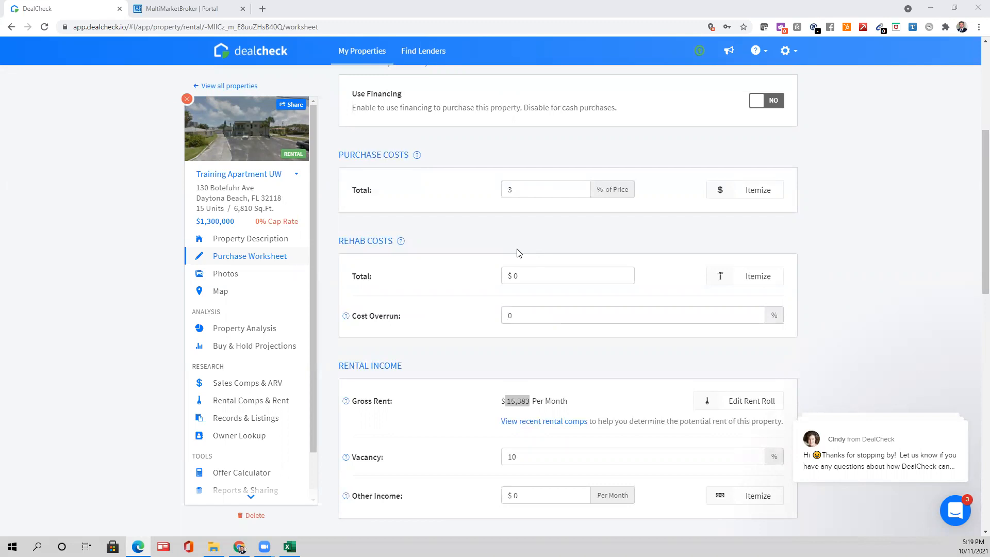
left_click(541, 399)
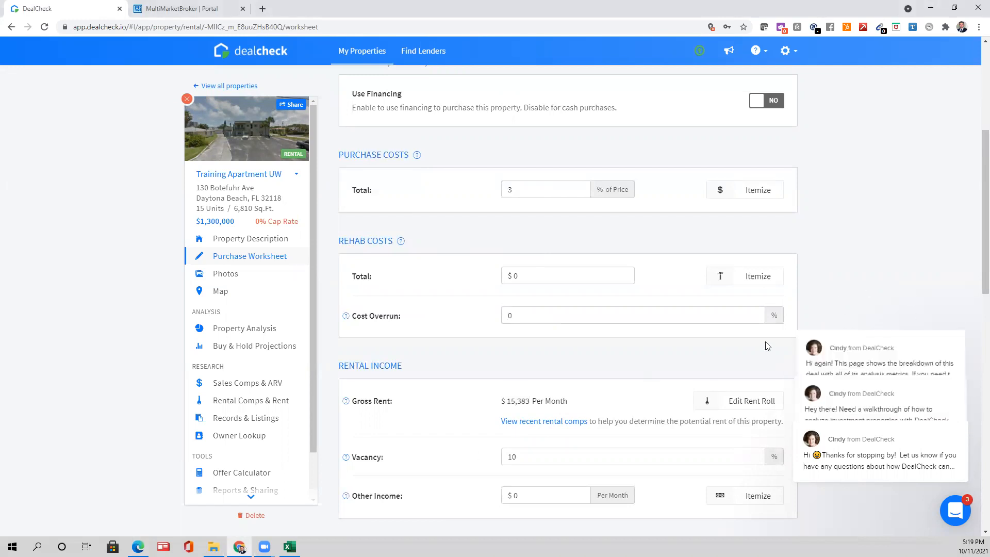
scroll(643, 375, "down", 2)
key("alt+Tab")
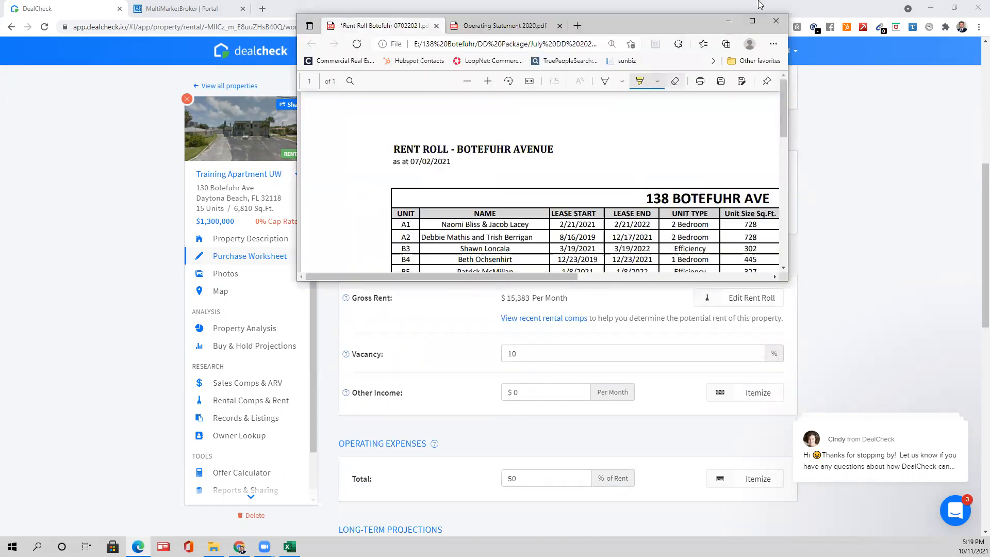
left_click(752, 22)
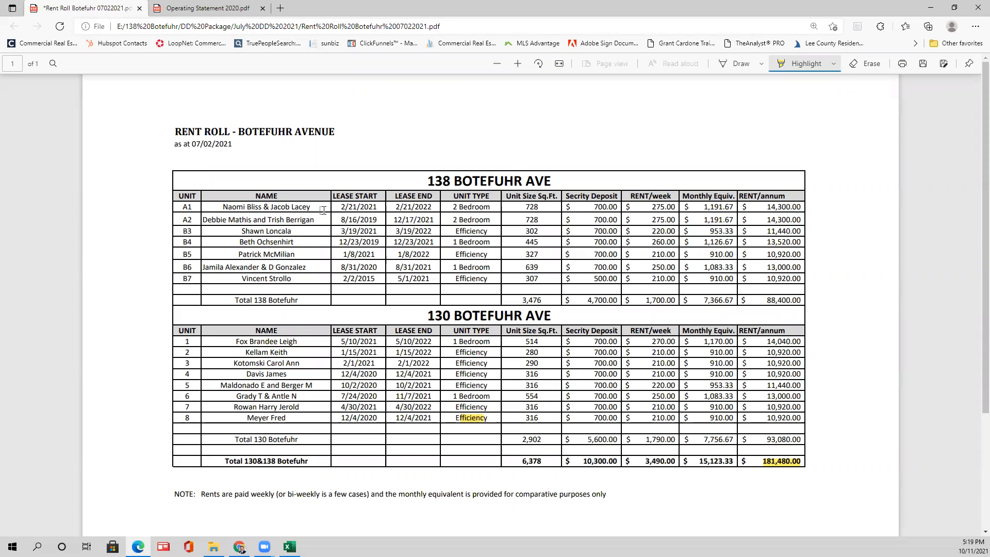
left_click_drag(447, 4, 0, 5)
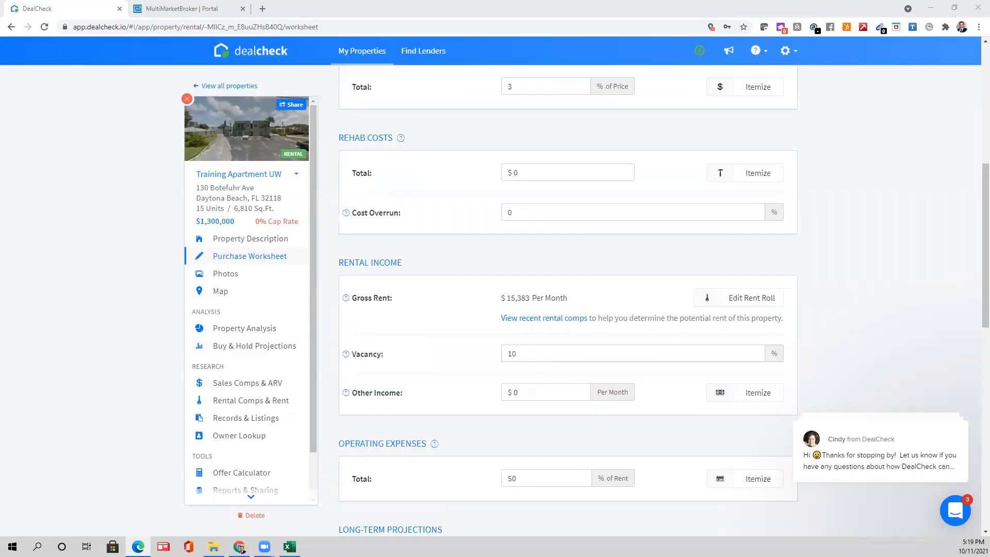
- Change the vacancy rate from 10% to 13%
scroll(403, 435, "down", 2)
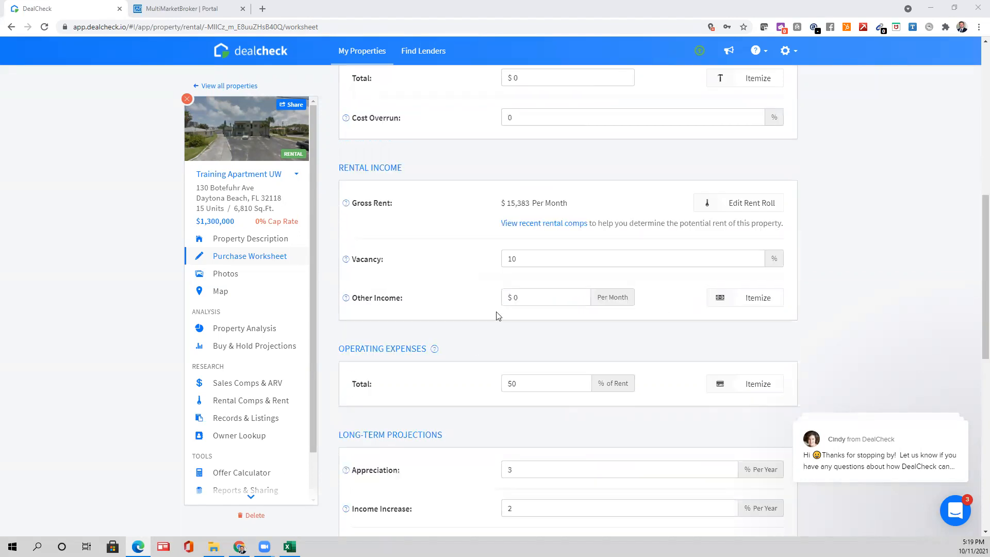
left_click(542, 251)
type("5")
left_click(858, 226)
left_click(524, 258)
double_click(510, 251)
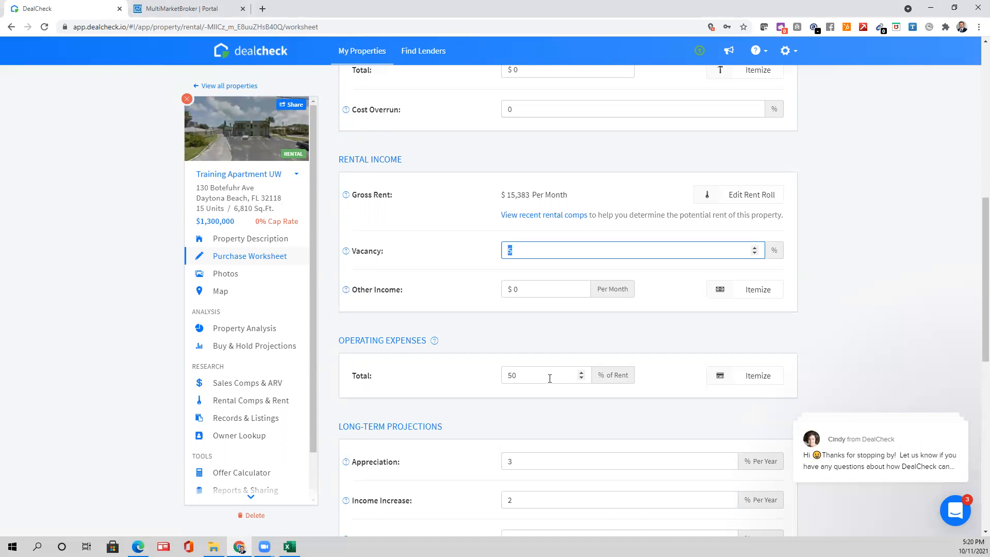
scroll(431, 402, "down", 2)
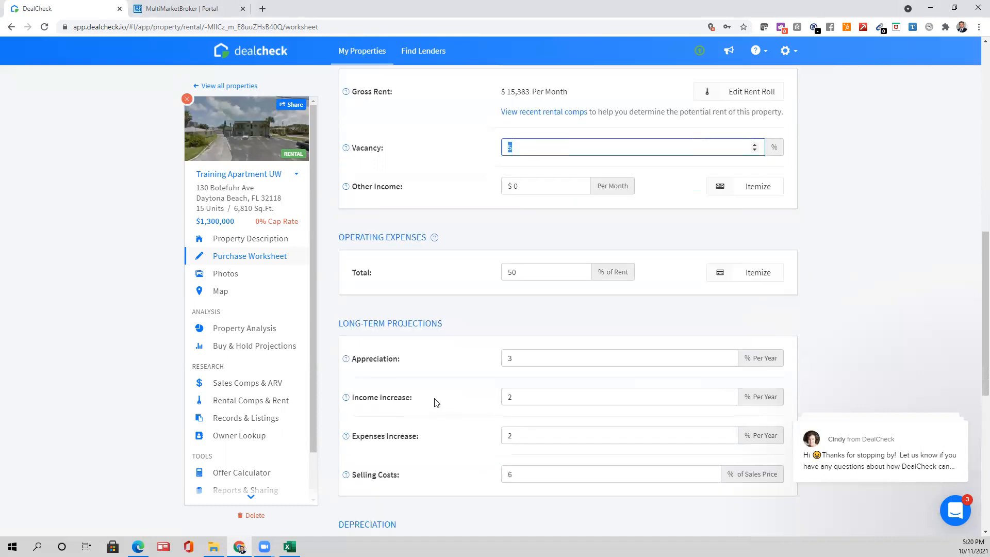
scroll(520, 179, "up", 1)
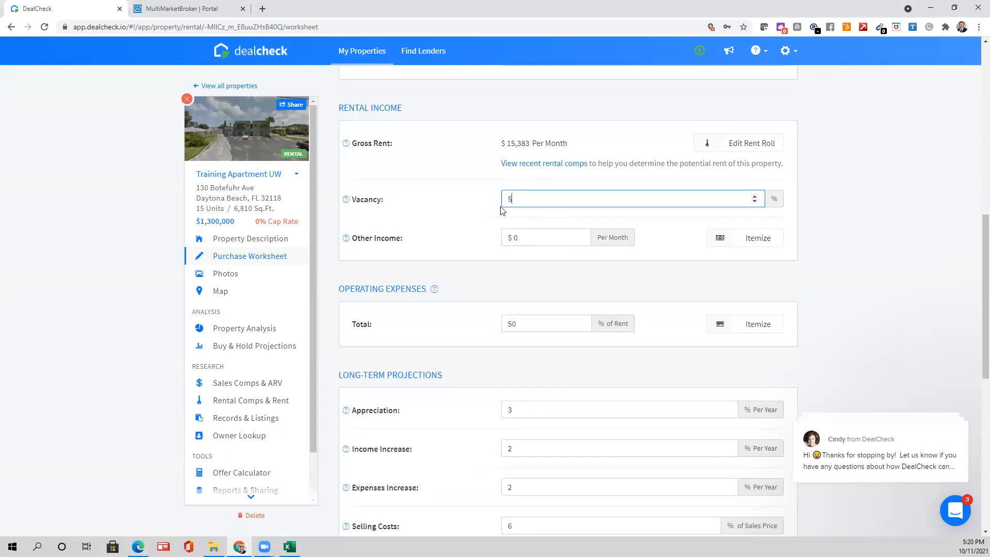
type("13")
left_click(848, 223)
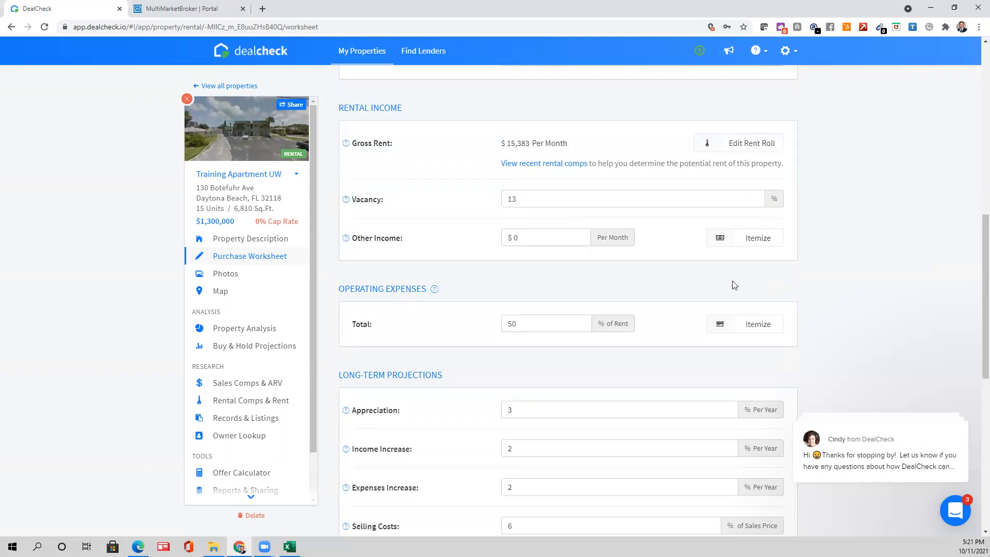
- Check operating expenses and leave them at 50% of rent
left_click(499, 325)
double_click(499, 325)
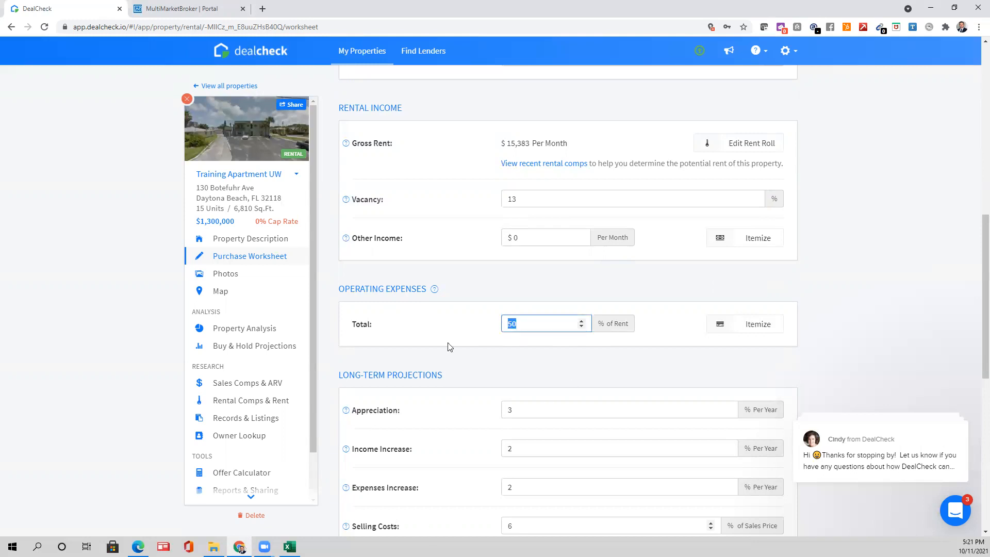
left_click(509, 288)
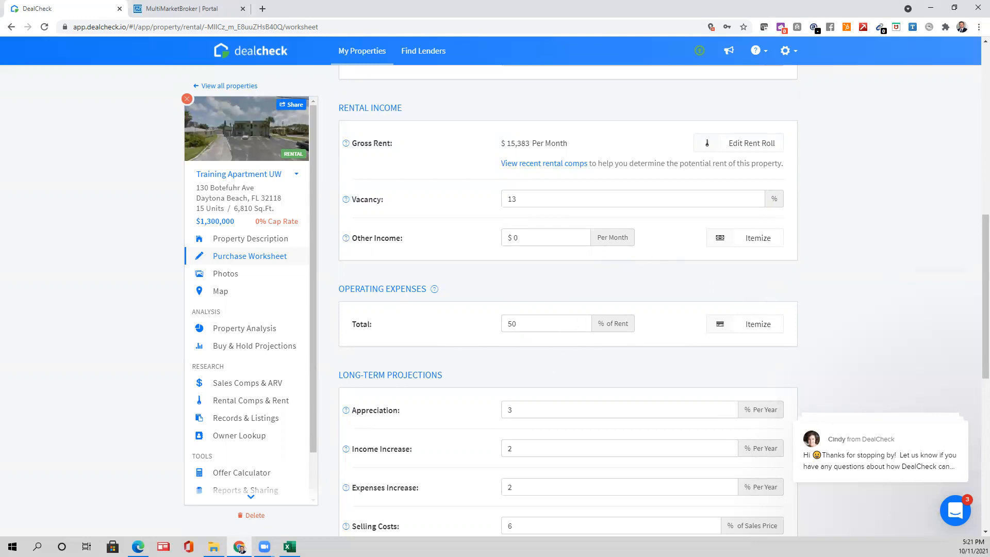
key("alt+Tab")
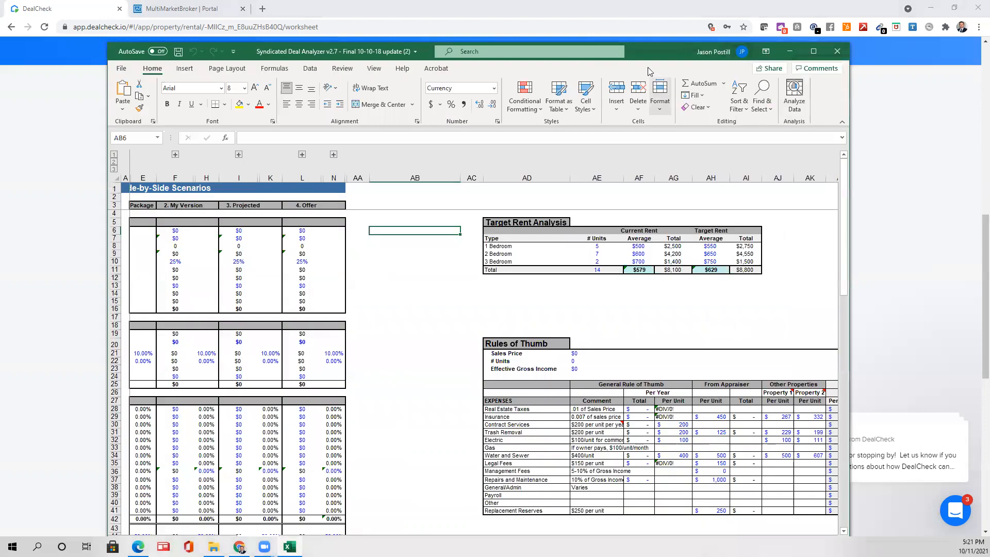
- Maximize the workbook and read the Electric and Real Estate Taxes rule-of-thumb comments
double_click(642, 45)
scroll(630, 388, "down", 1)
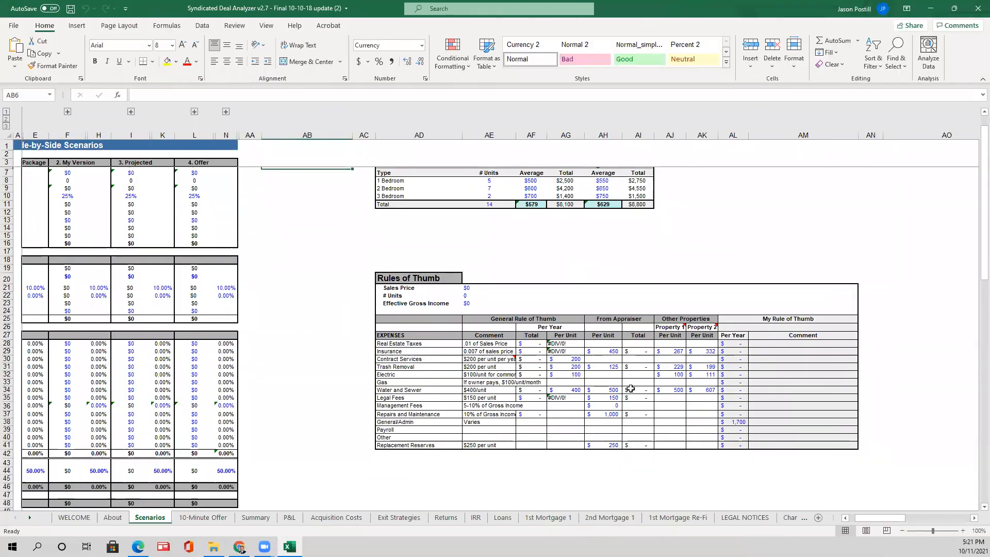
left_click(962, 531)
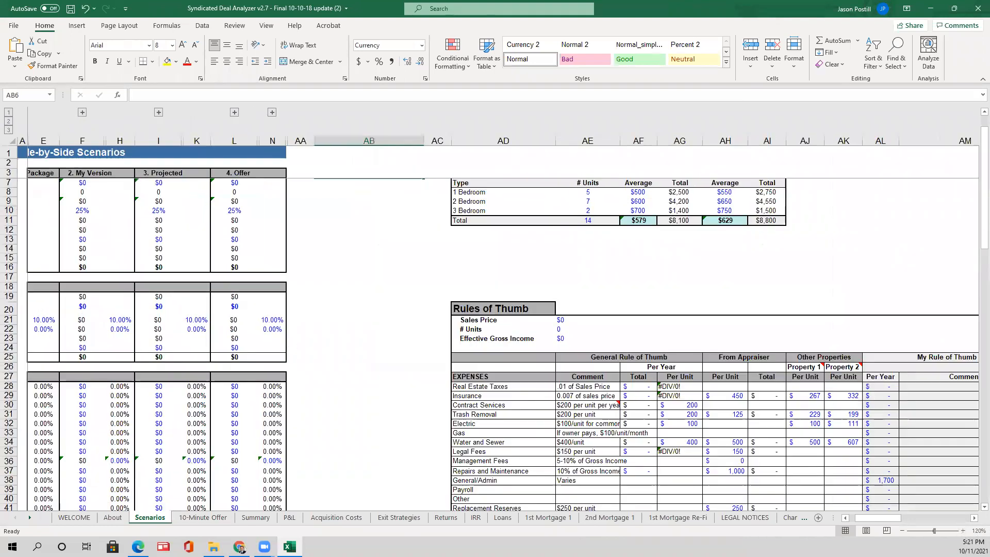
scroll(502, 479, "down", 1)
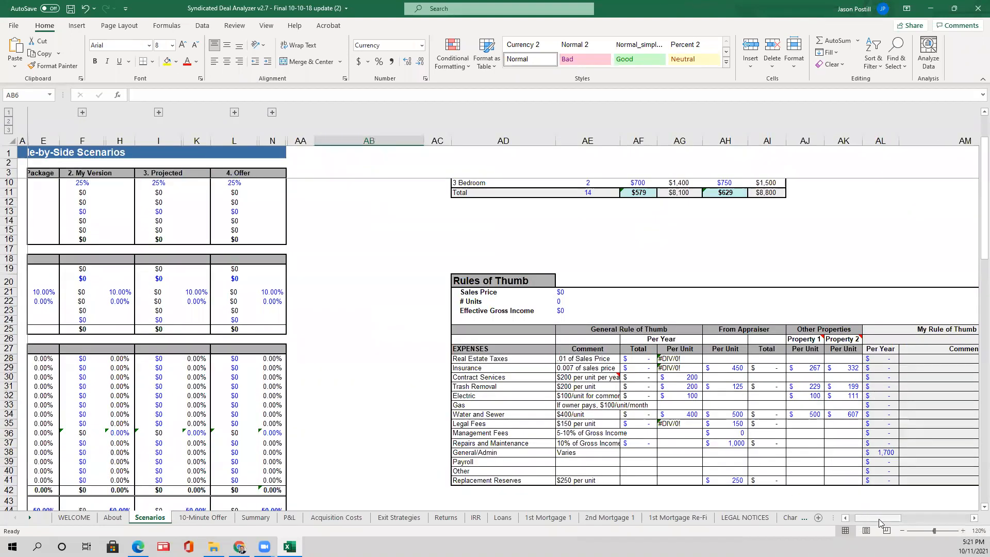
left_click_drag(879, 518, 898, 519)
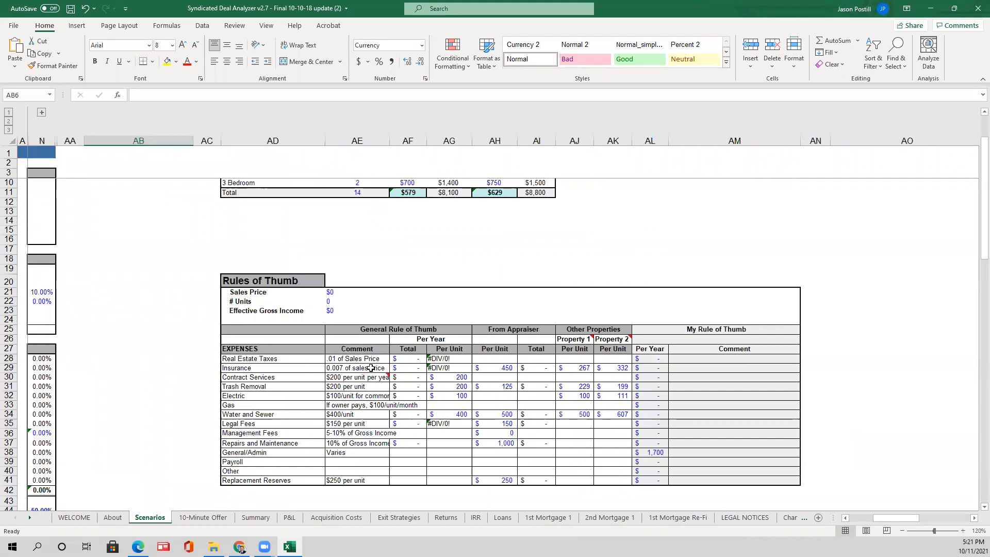
left_click_drag(251, 359, 457, 357)
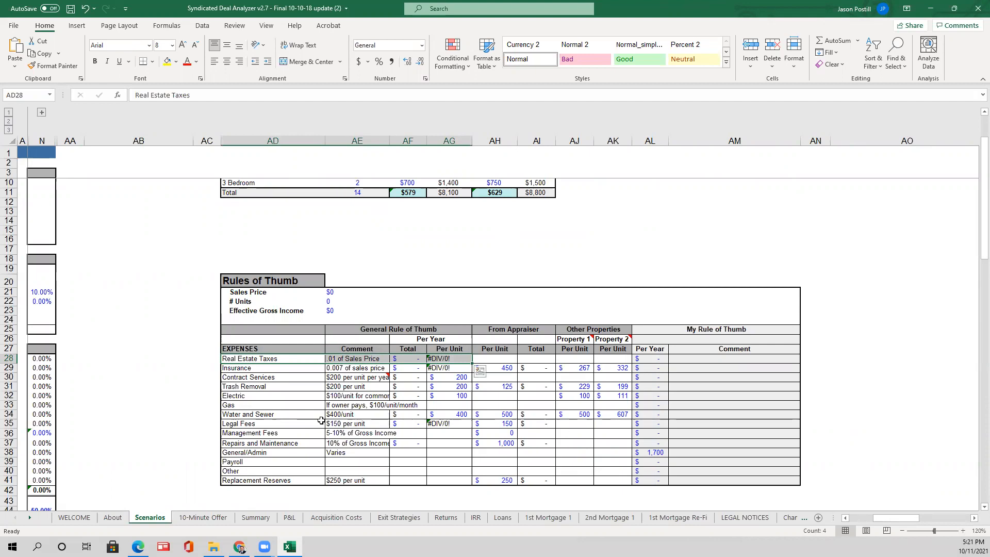
left_click(341, 395)
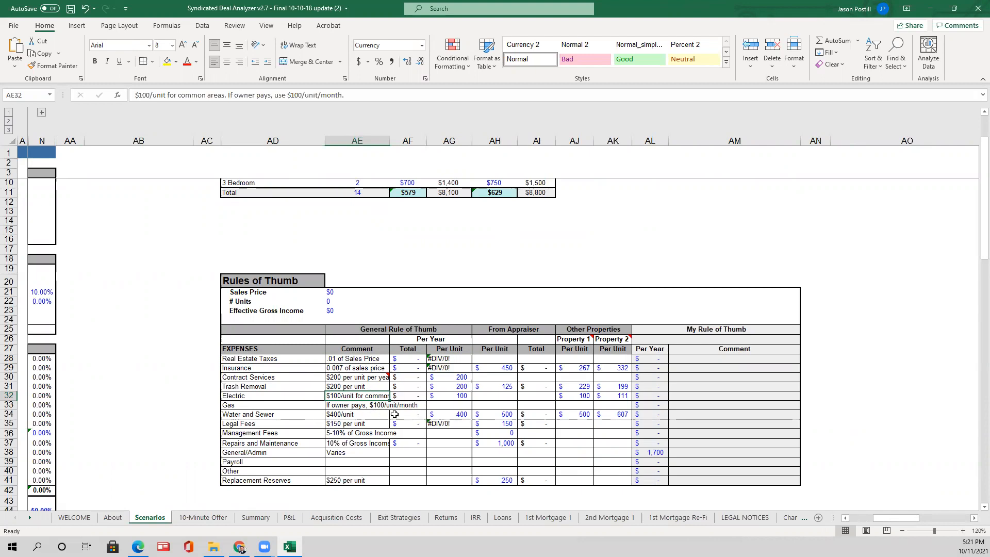
left_click(347, 359)
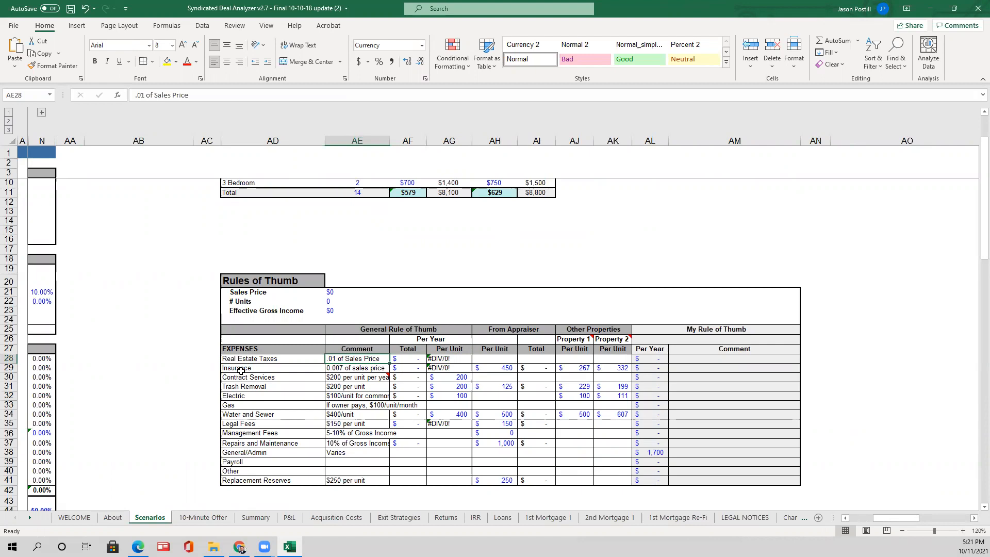
mouse_move(378, 379)
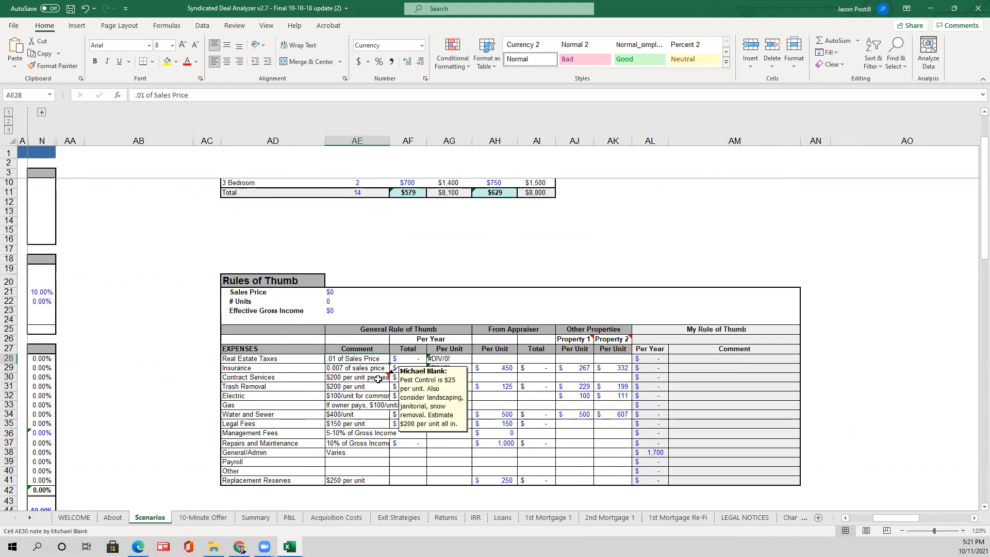
- Zoom to 150% and review the Management Fees and Repairs and Maintenance guidelines
scroll(625, 429, "down", 2)
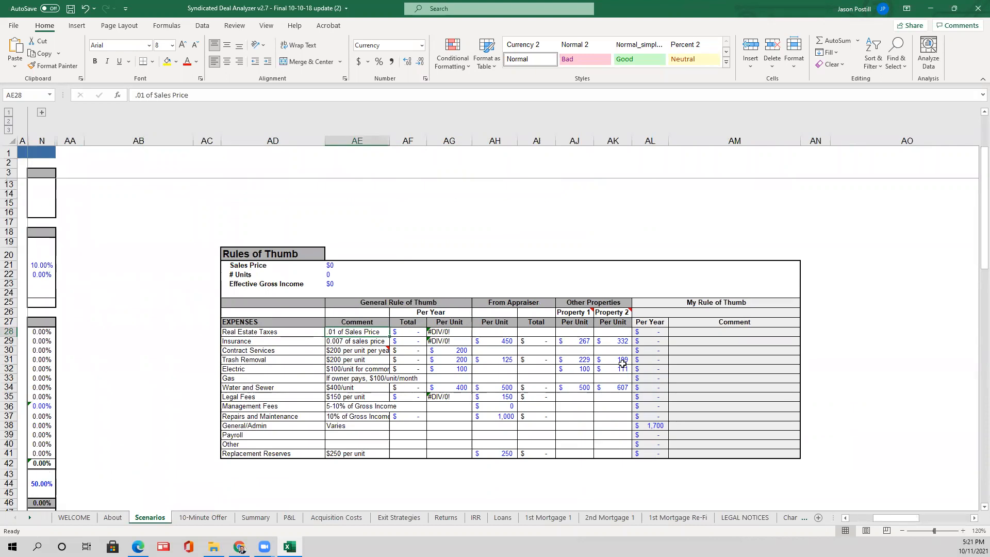
left_click(963, 531)
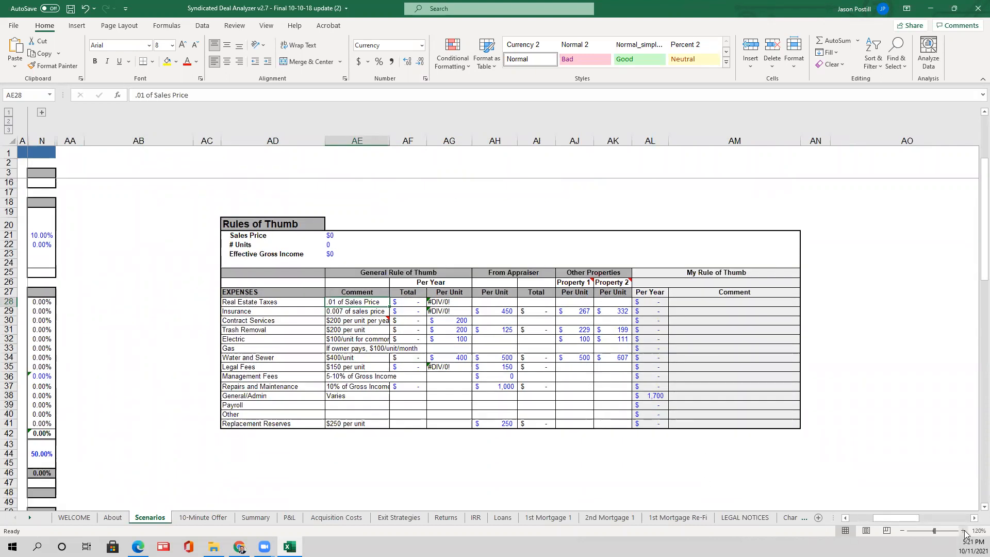
left_click(963, 531)
left_click(963, 531)
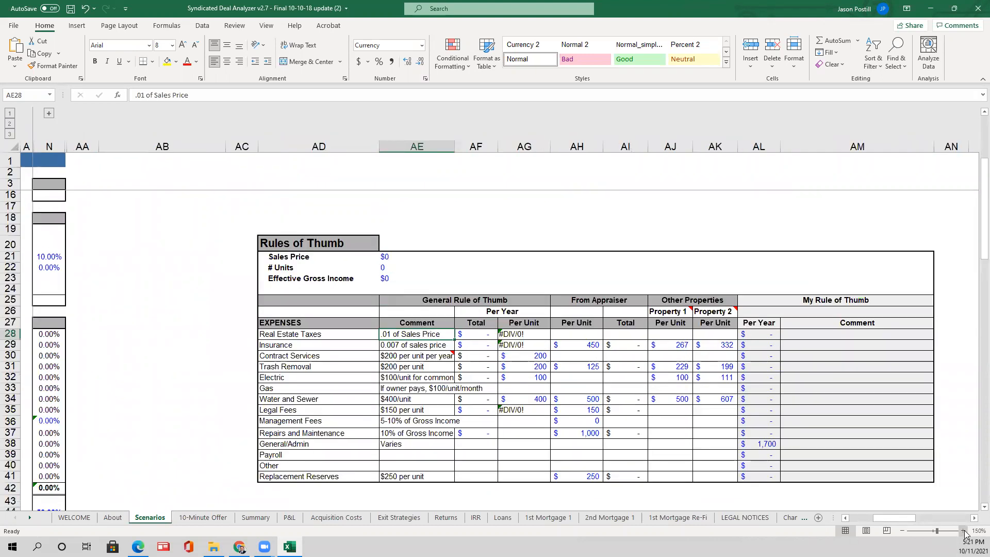
left_click_drag(901, 521, 927, 522)
scroll(382, 336, "down", 1)
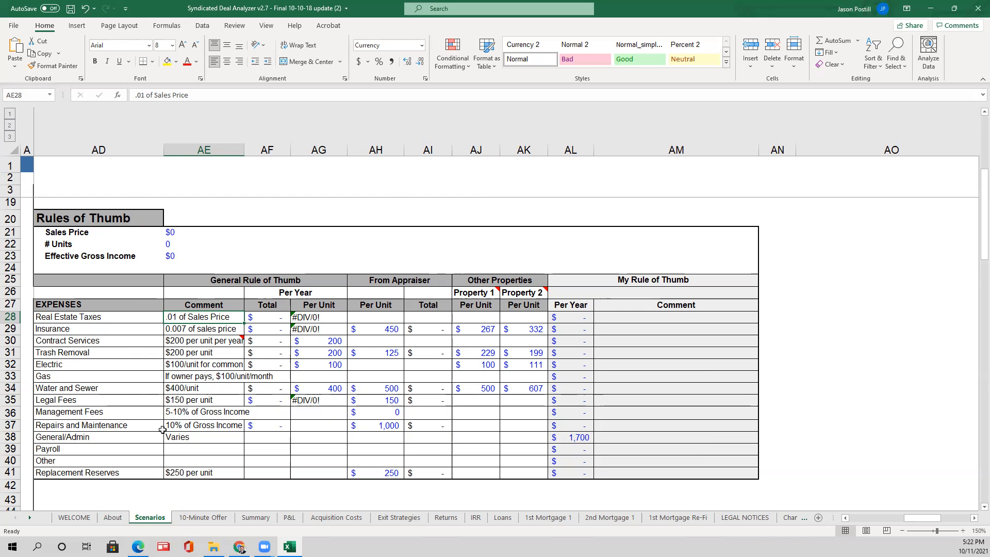
left_click_drag(92, 409, 229, 418)
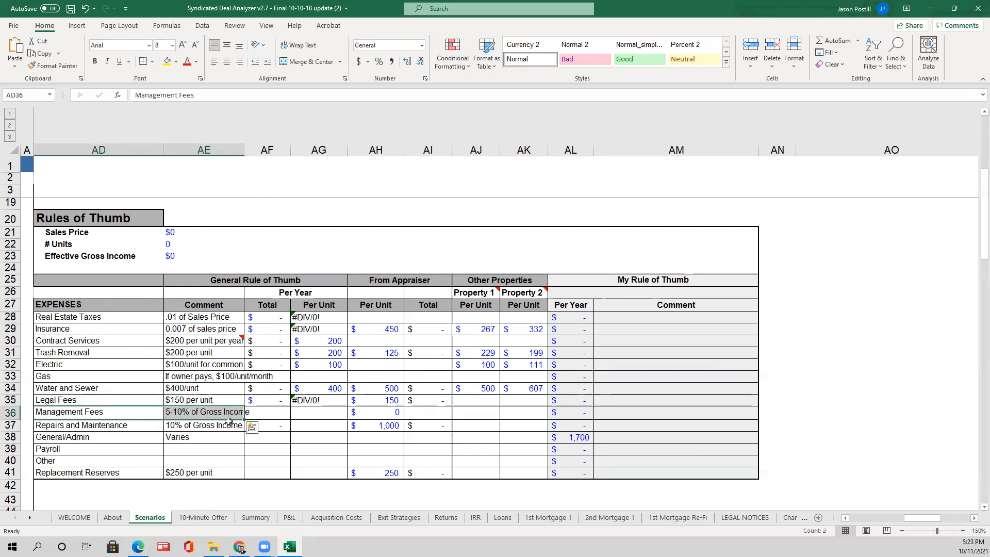
left_click_drag(70, 428, 186, 426)
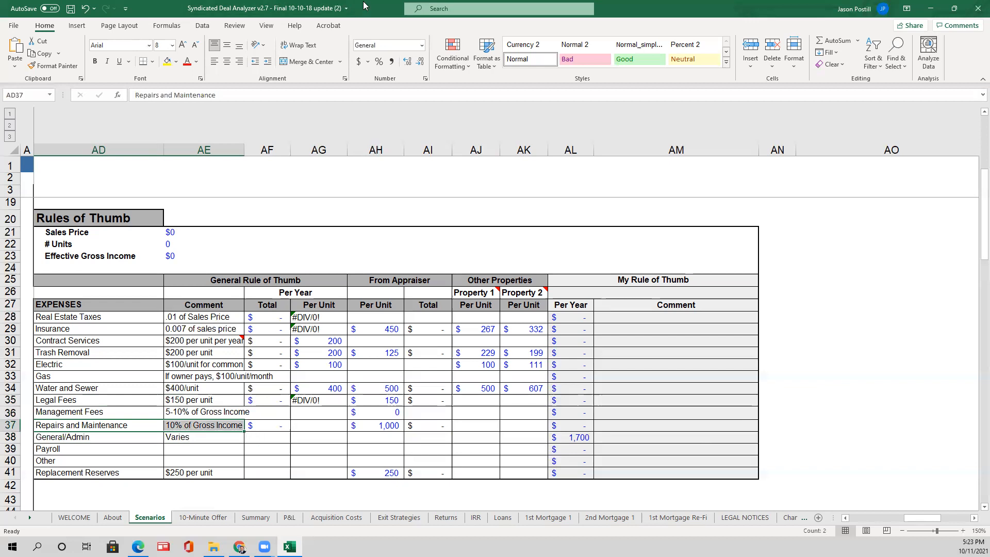
left_click_drag(363, 1, 989, 10)
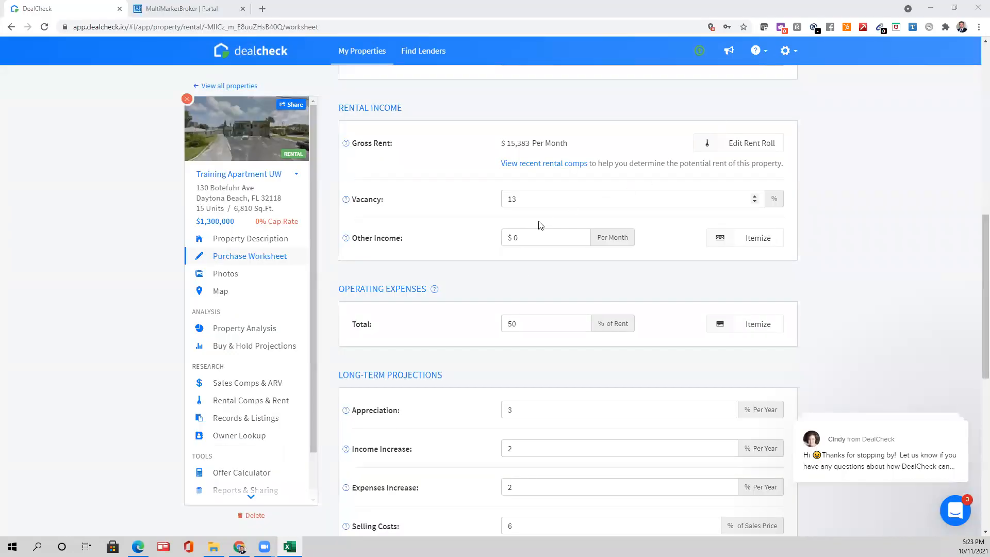
- Open the Operating Expenses breakdown and itemize it, totalling $3,646 per month
scroll(492, 333, "down", 1)
left_click_drag(521, 272, 474, 270)
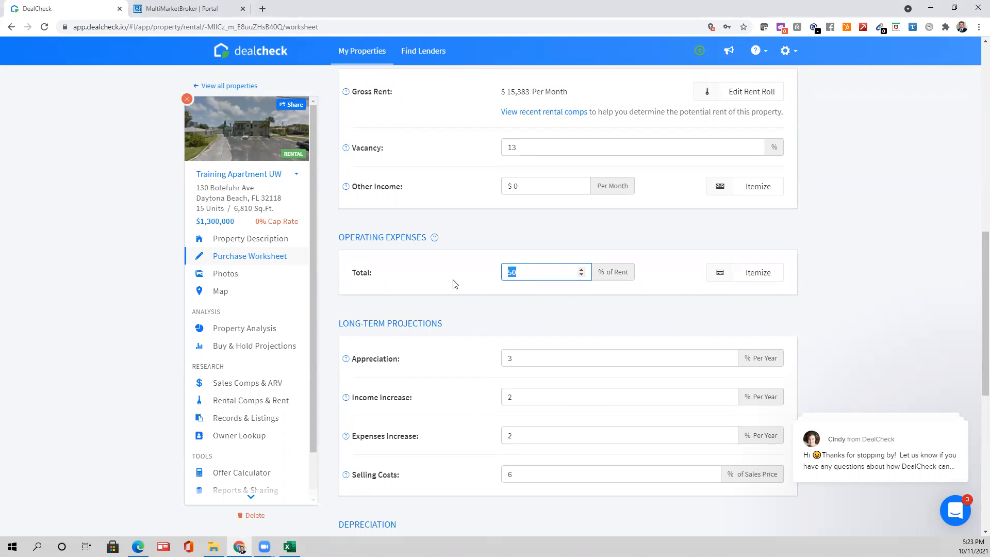
left_click_drag(412, 238, 373, 235)
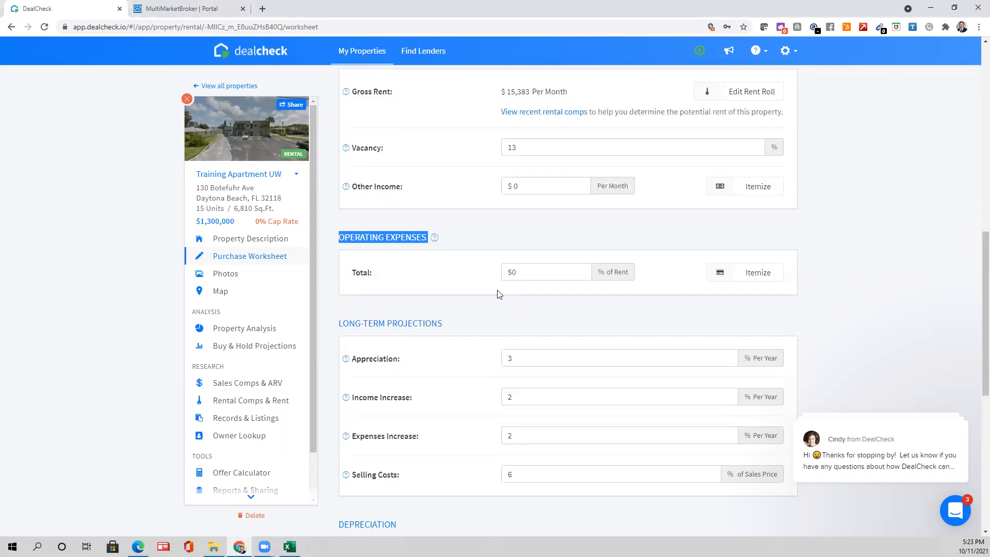
left_click(364, 233)
left_click(729, 285)
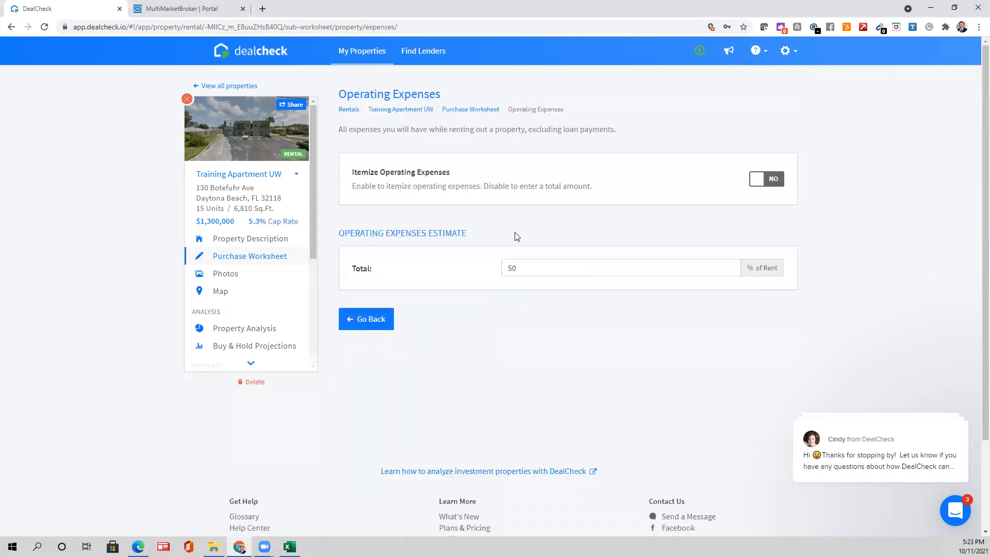
left_click(774, 185)
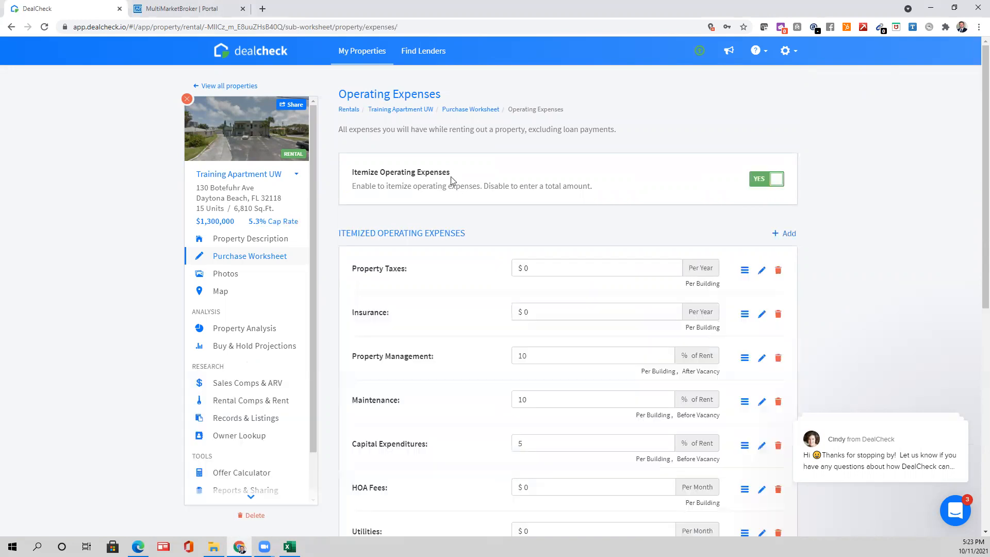
scroll(433, 220, "down", 1)
scroll(433, 219, "down", 2)
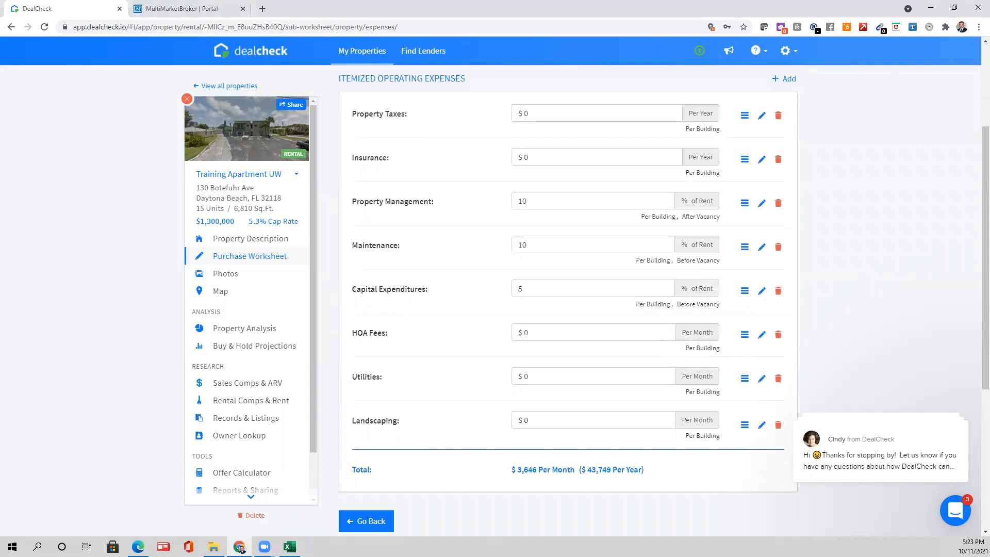
key("alt+Tab")
key("alt+Tab")
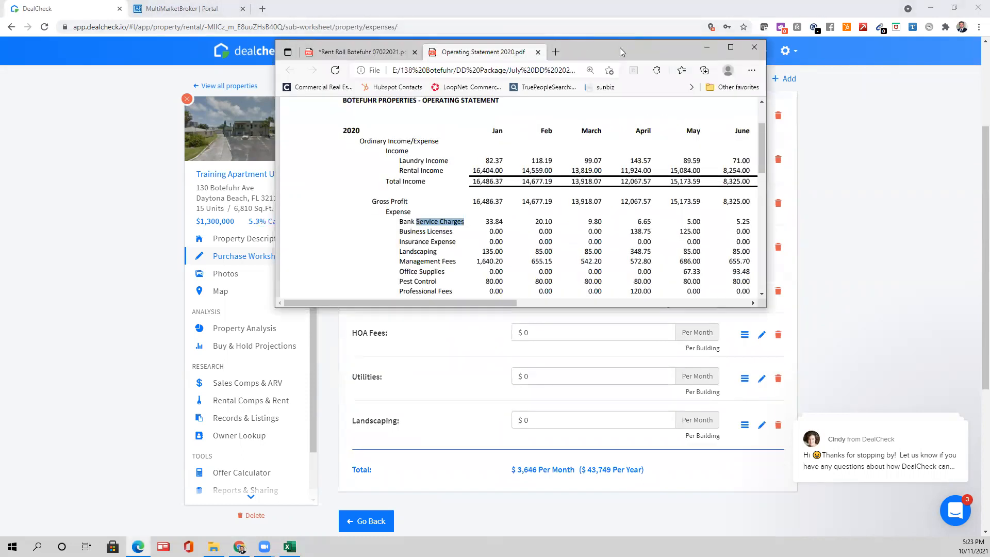
- Maximize and zoom the 2020 operating statement to review the Landscaping through Pest Control rows
double_click(620, 47)
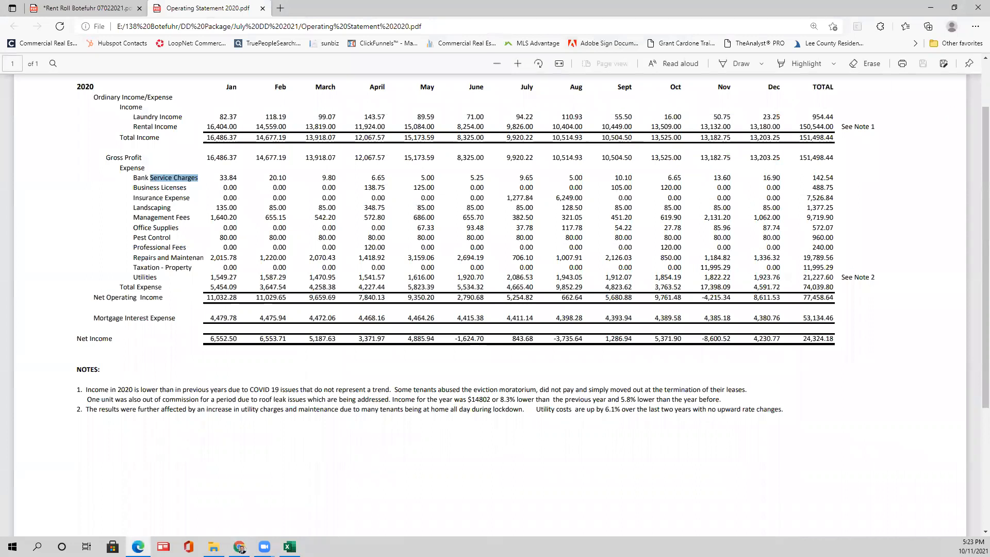
scroll(548, 124, "up", 3)
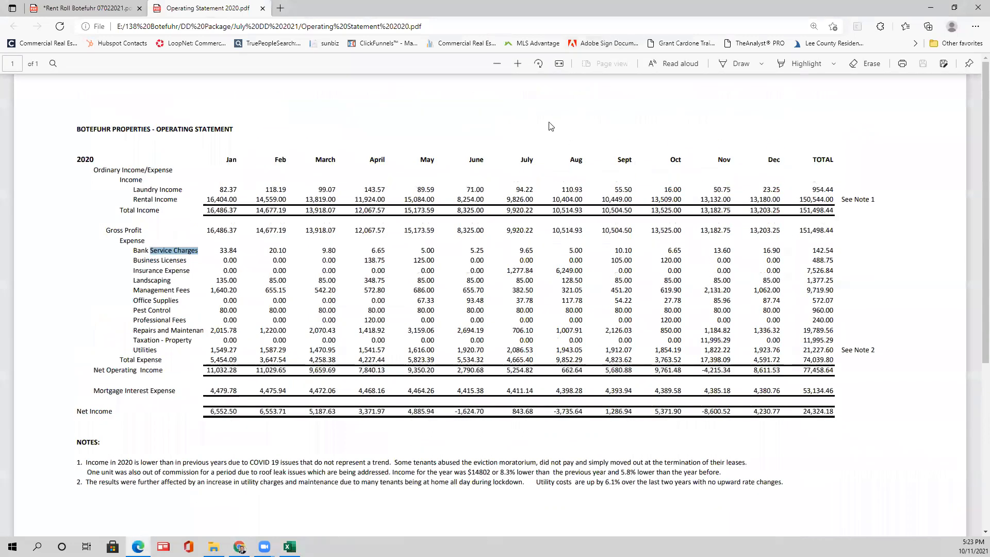
left_click(518, 63)
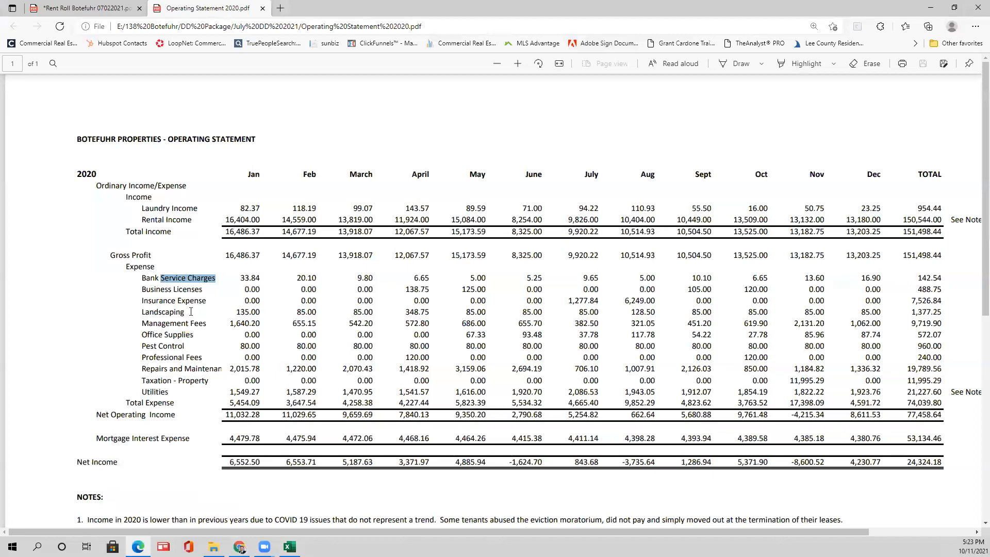
left_click_drag(141, 312, 334, 362)
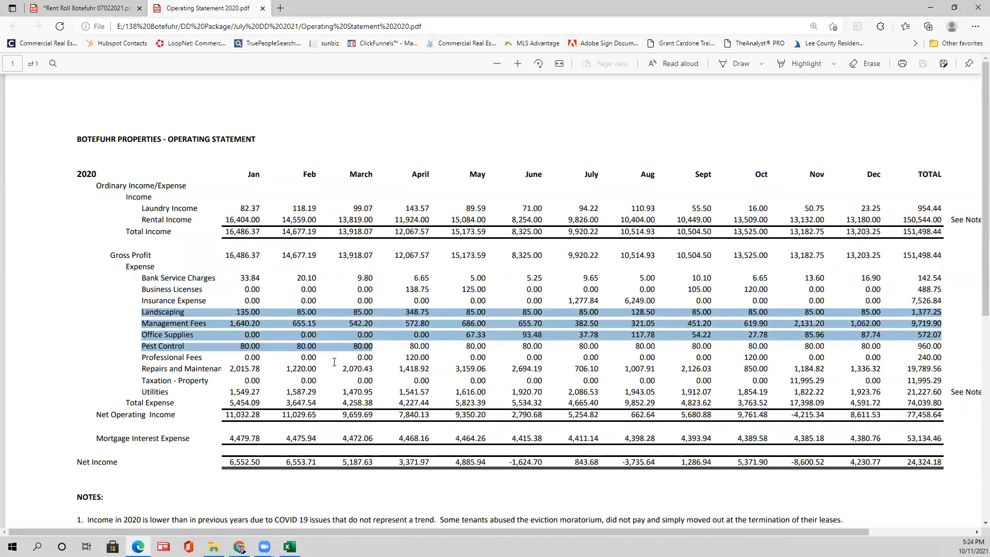
left_click(334, 362)
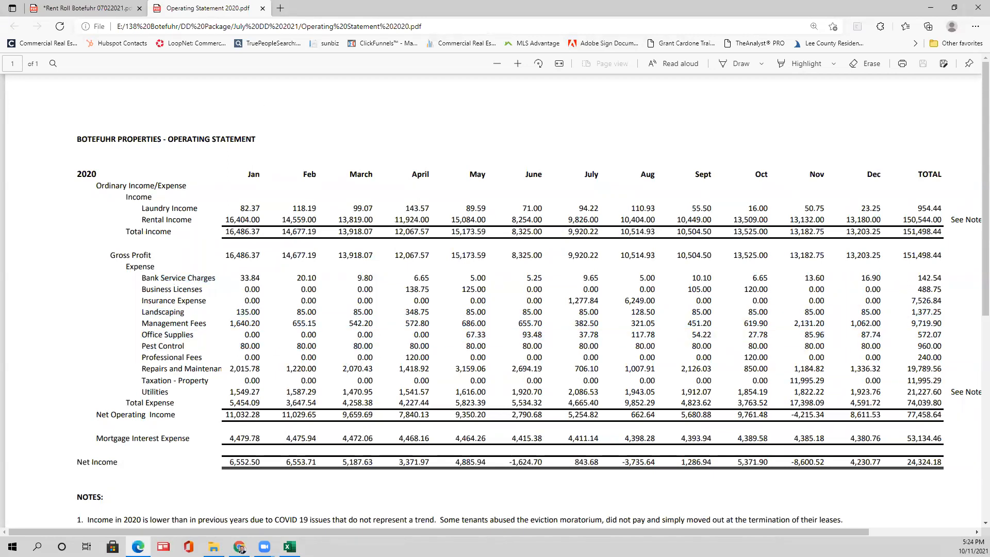
key("alt+Tab")
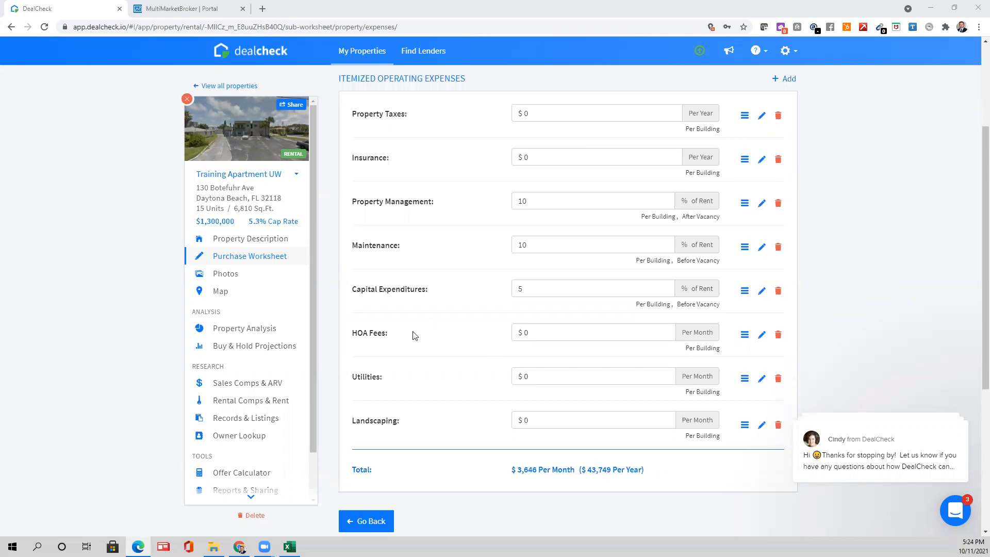
- Enter 11995.29 yearly property taxes and 7526.84 insurance from the operating statement
left_click(568, 111)
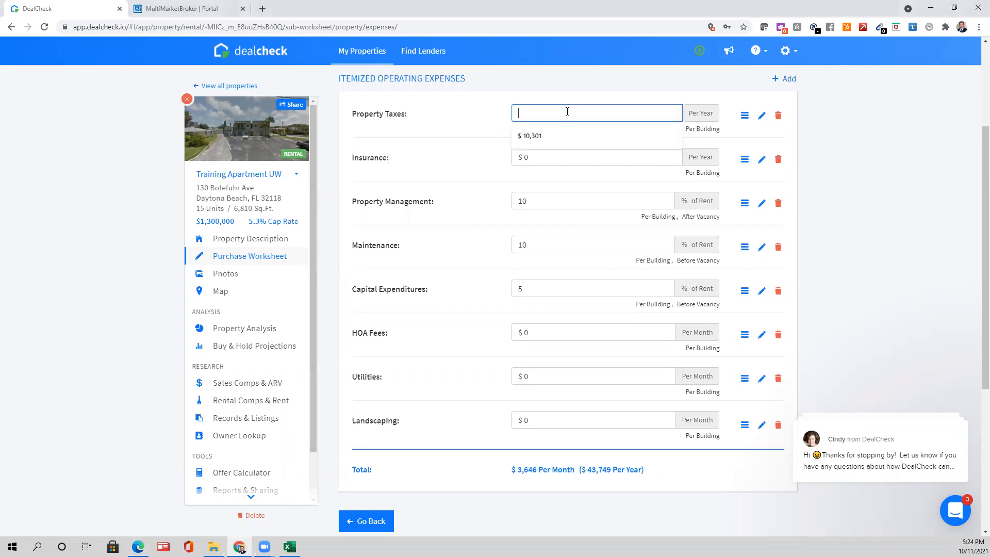
type("11")
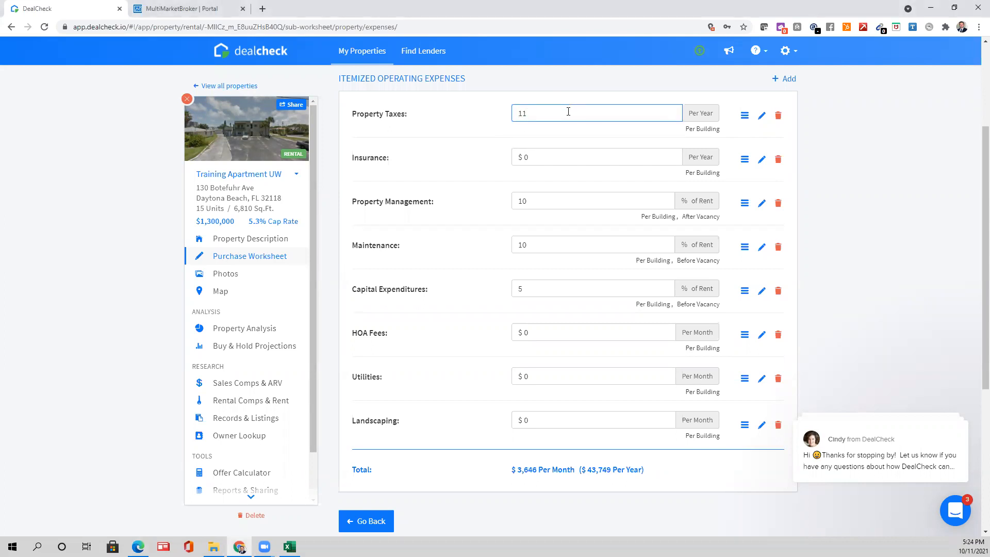
type("995.29")
left_click(707, 120)
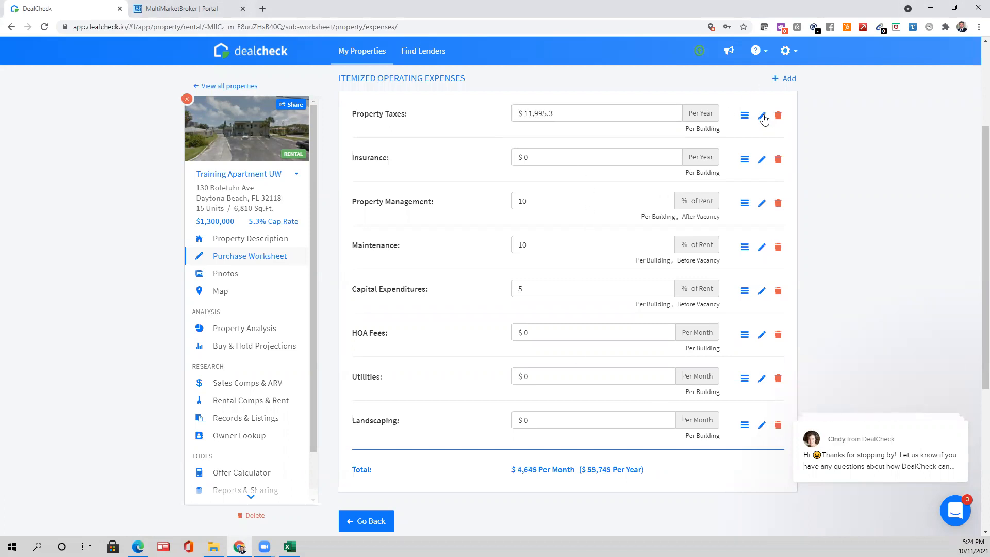
left_click(551, 158)
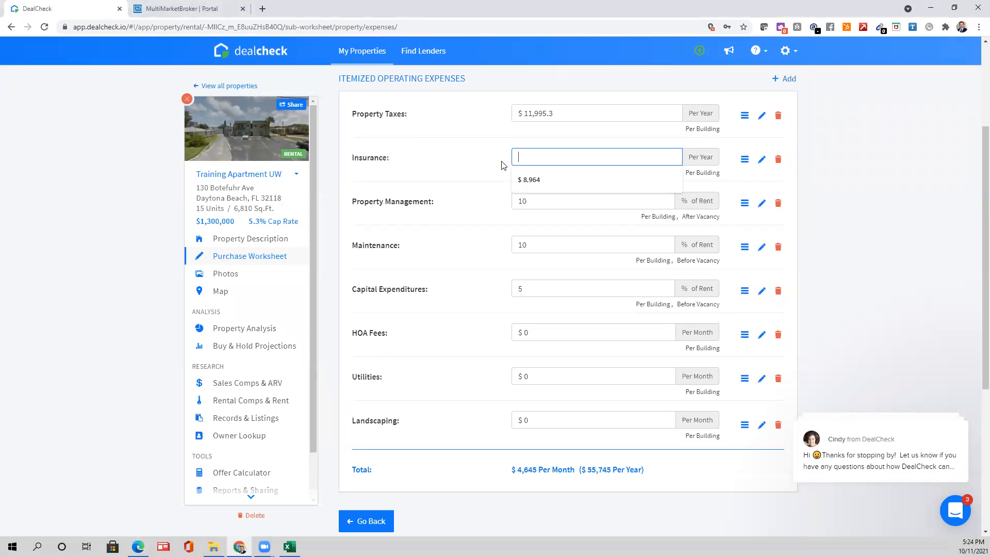
type("7526.84")
left_click(541, 201)
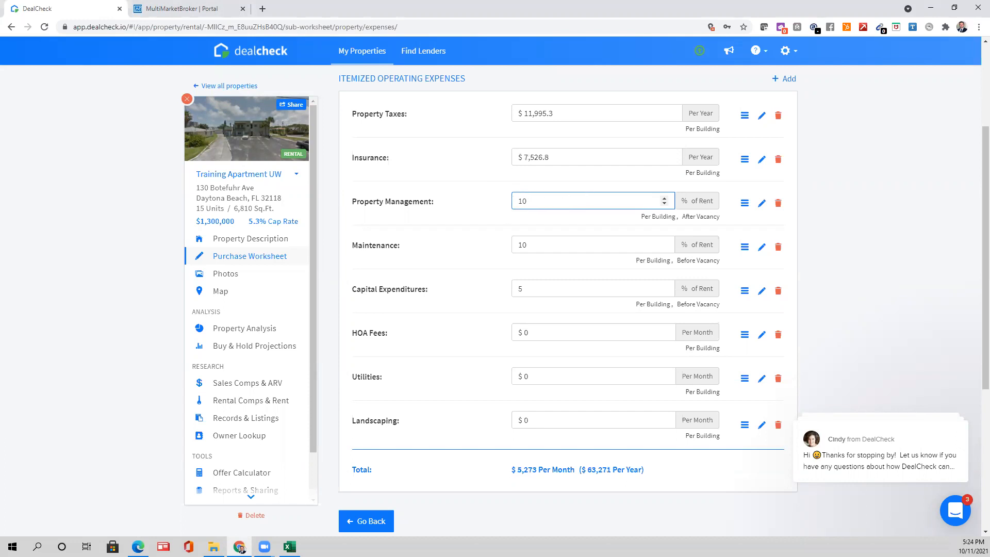
key("alt+Tab")
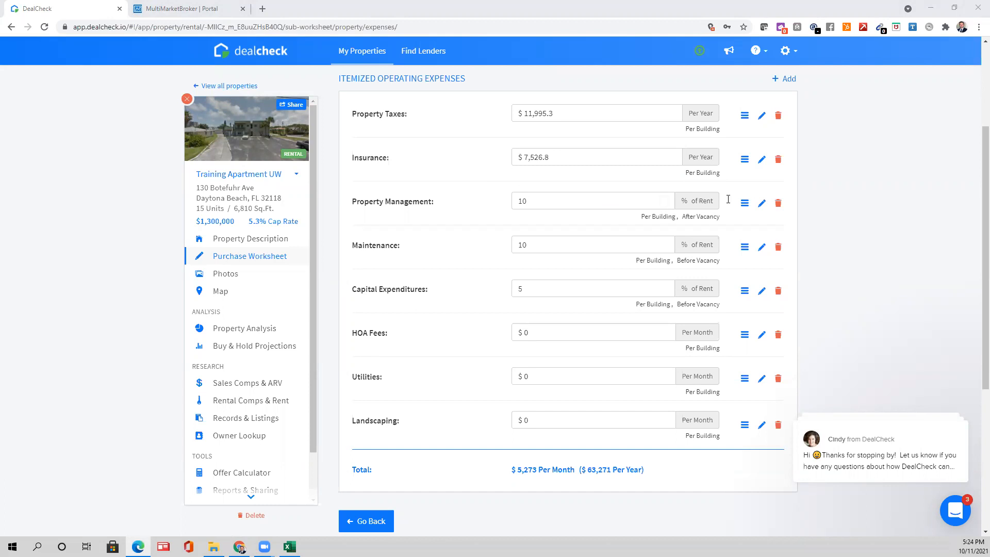
left_click(762, 206)
- Set Property Management to a fixed amount of $9,719.90 per year
left_click(612, 184)
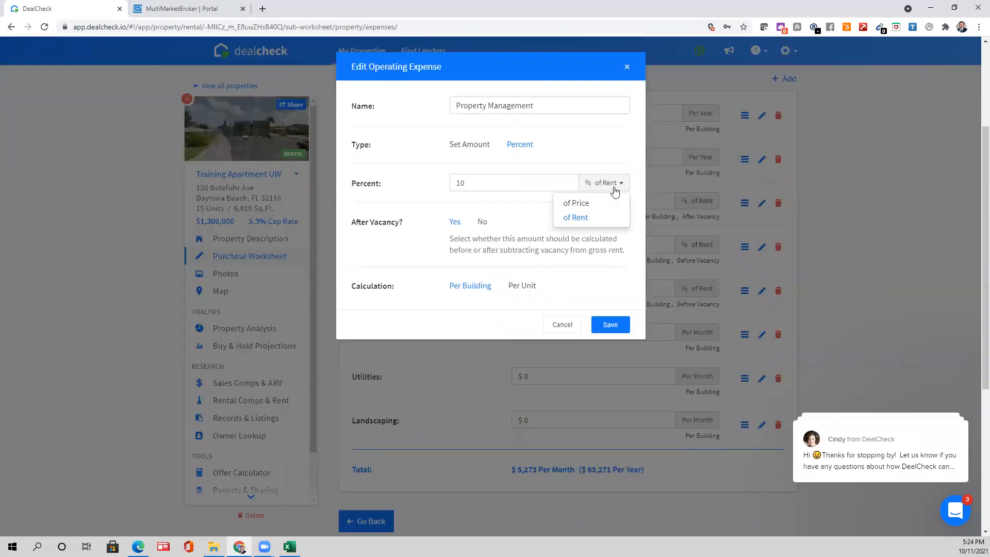
left_click(471, 146)
left_click(583, 194)
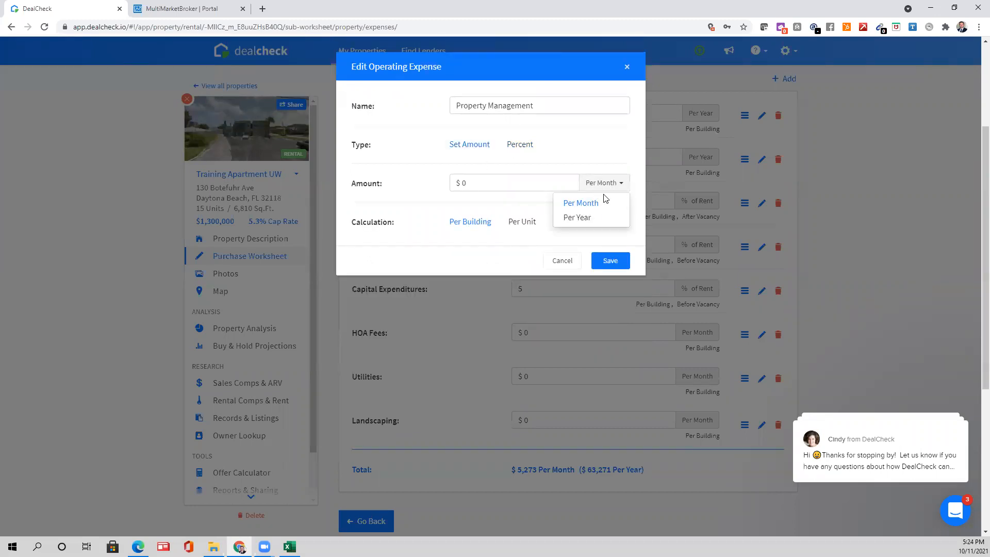
left_click(584, 203)
left_click(597, 184)
left_click(590, 216)
left_click(466, 183)
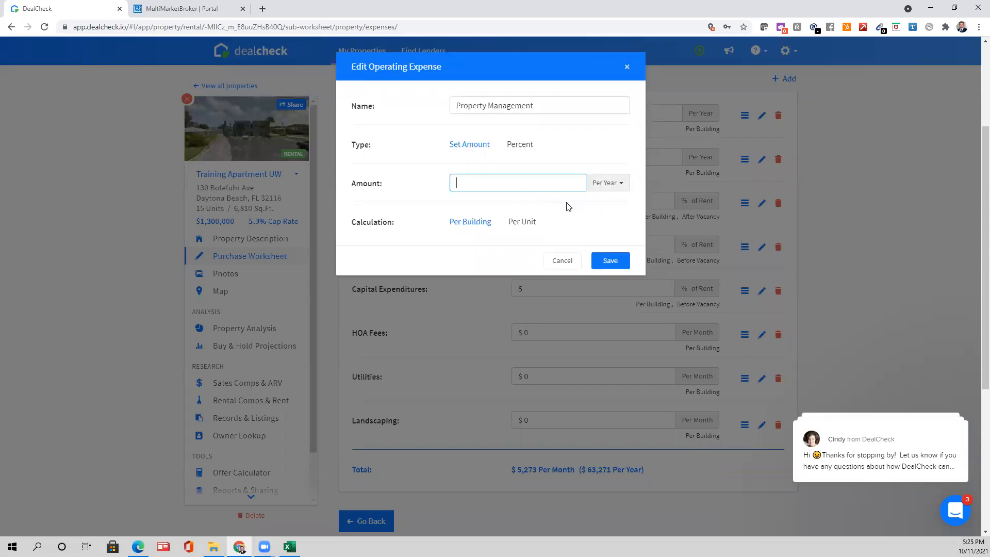
type("9719.90")
left_click(611, 262)
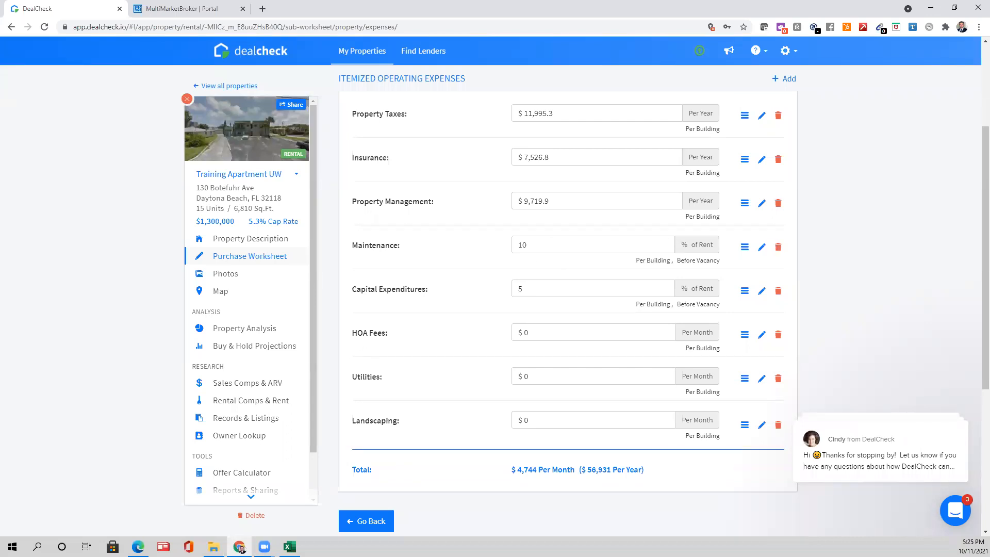
- After checking the statement, set Maintenance to a fixed amount of $19,789.56 per year
key("alt+Tab")
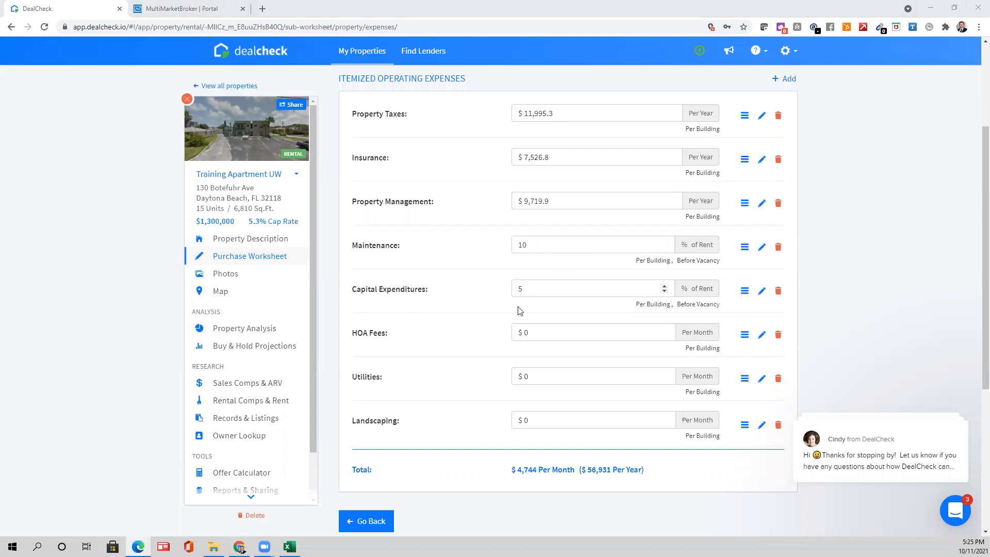
left_click(762, 246)
left_click(587, 191)
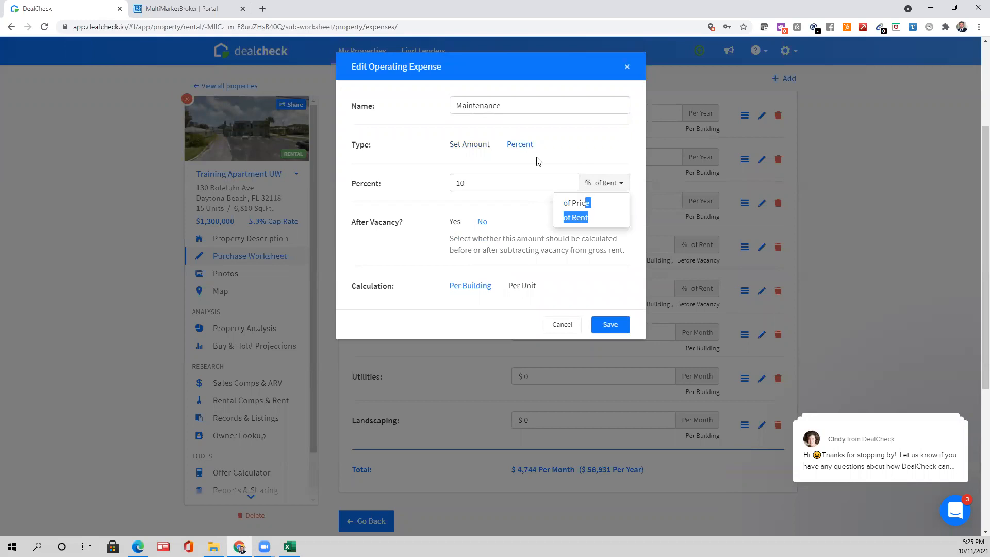
left_click(481, 146)
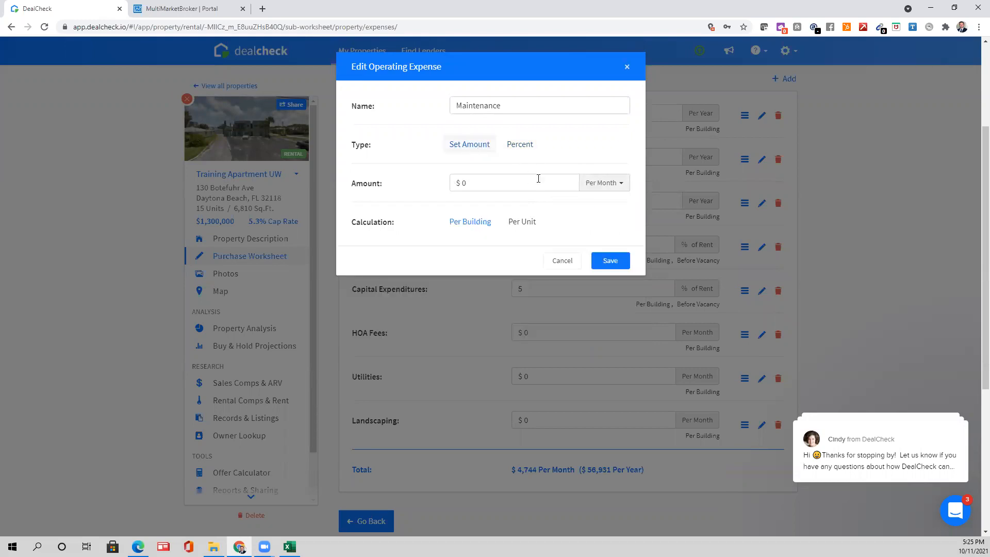
left_click(611, 182)
left_click(575, 217)
left_click(516, 188)
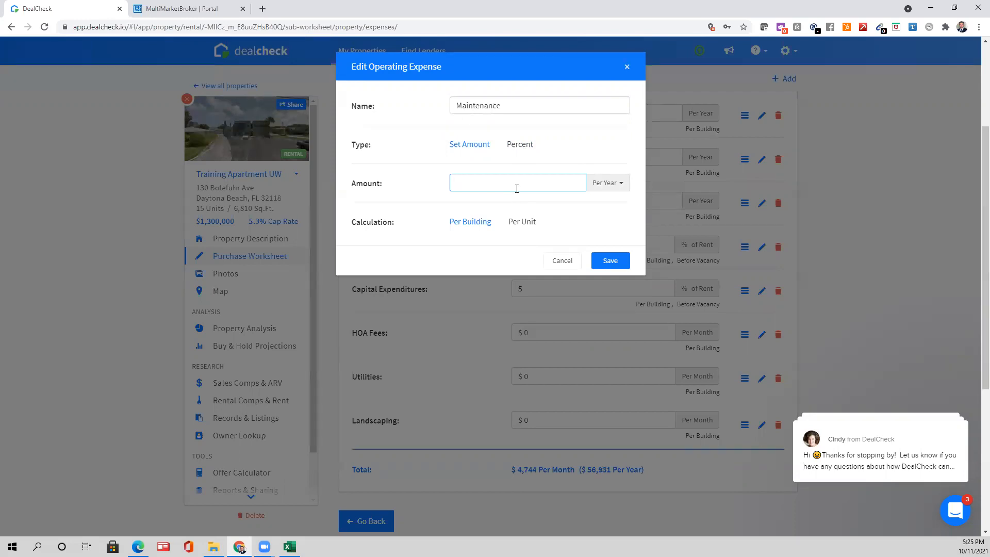
type("19789.56")
left_click(621, 269)
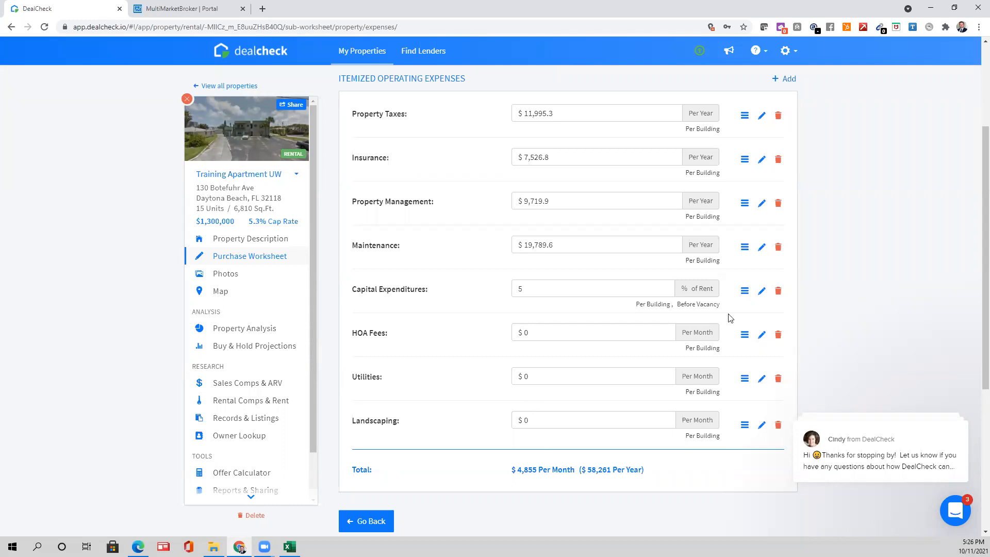
- Delete Capital Expenditures and HOA Fees, and set Utilities to $21,227.60 per year
left_click(778, 292)
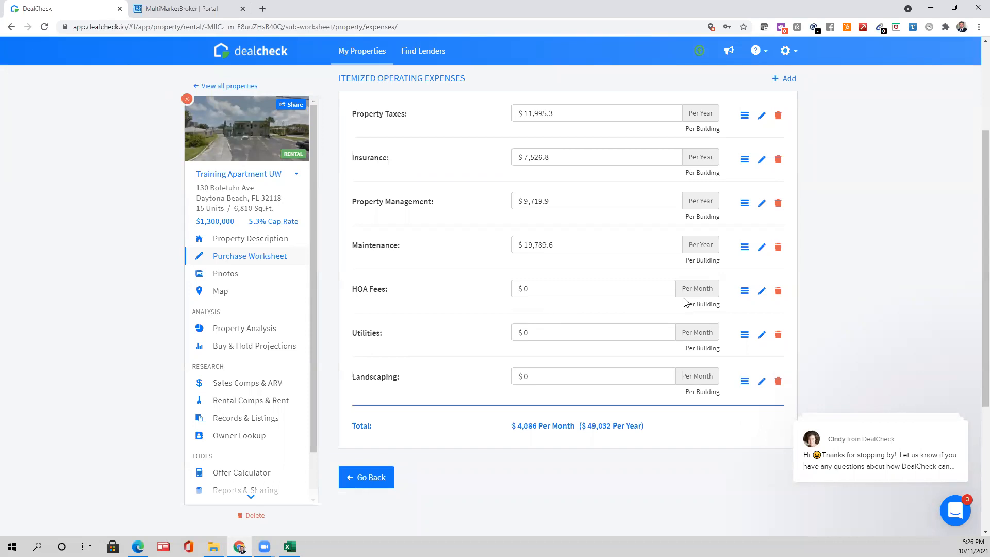
left_click(778, 292)
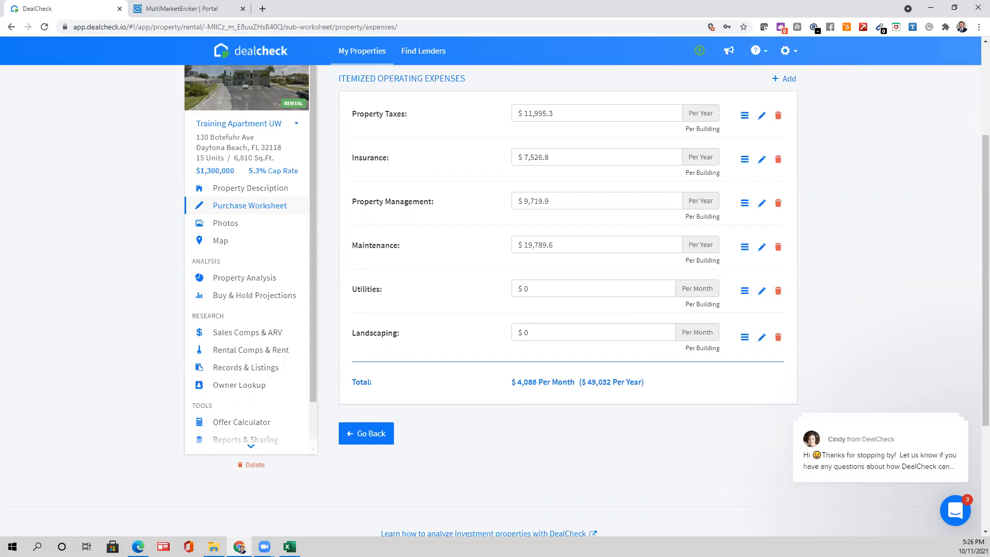
key("alt+Tab")
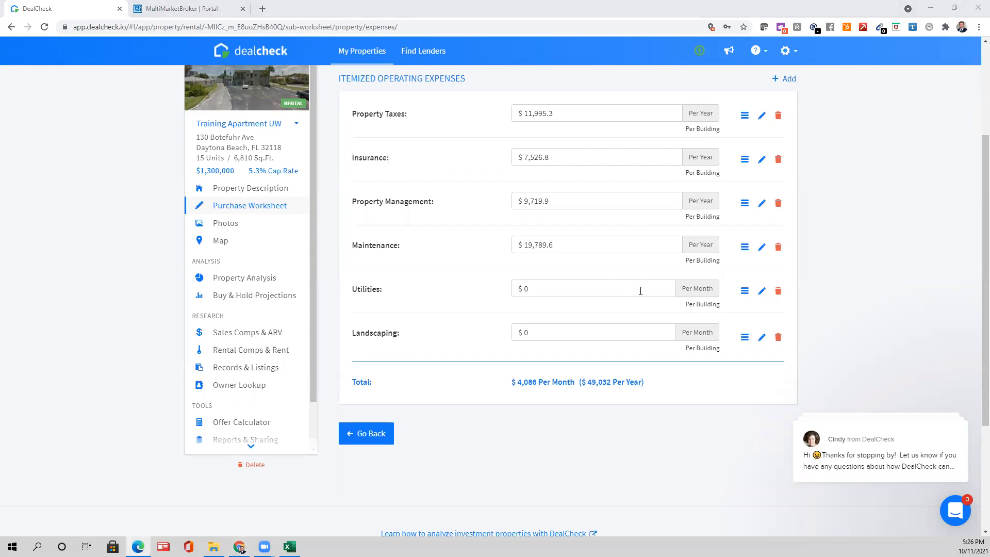
left_click(762, 291)
left_click(609, 183)
left_click(596, 215)
left_click(534, 189)
type("21")
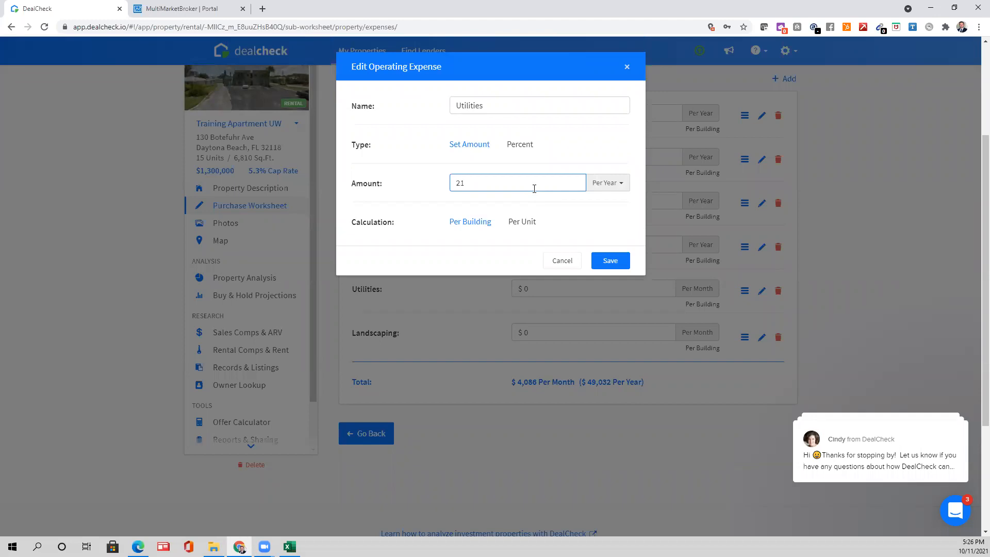
type("227.60")
left_click(617, 264)
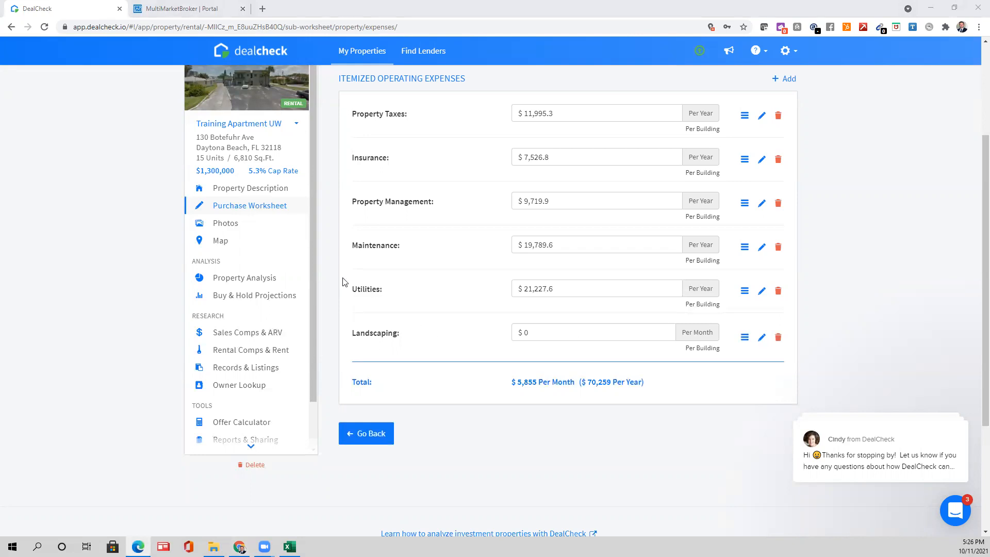
- Set Landscaping to $1,377.25 per year, then compare the expenses with the 2020 statement
left_click(534, 337)
type("13")
type("77")
type(".25")
left_click(760, 337)
left_click(605, 183)
left_click(597, 218)
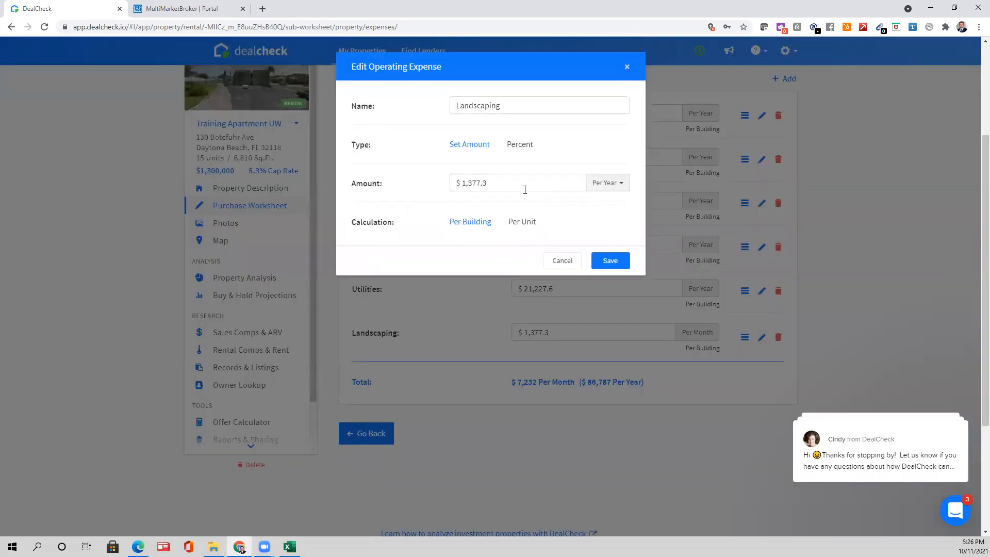
left_click(610, 262)
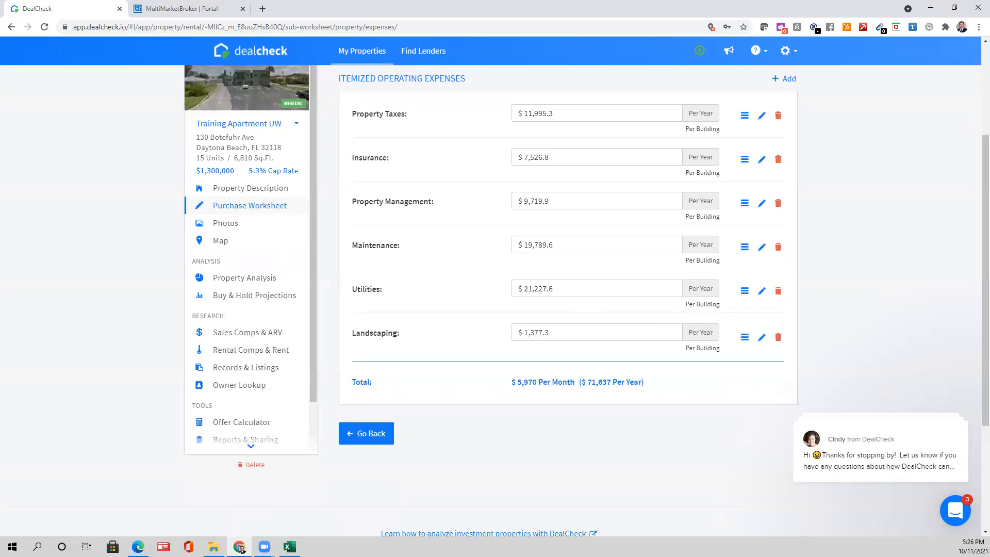
key("alt+Tab")
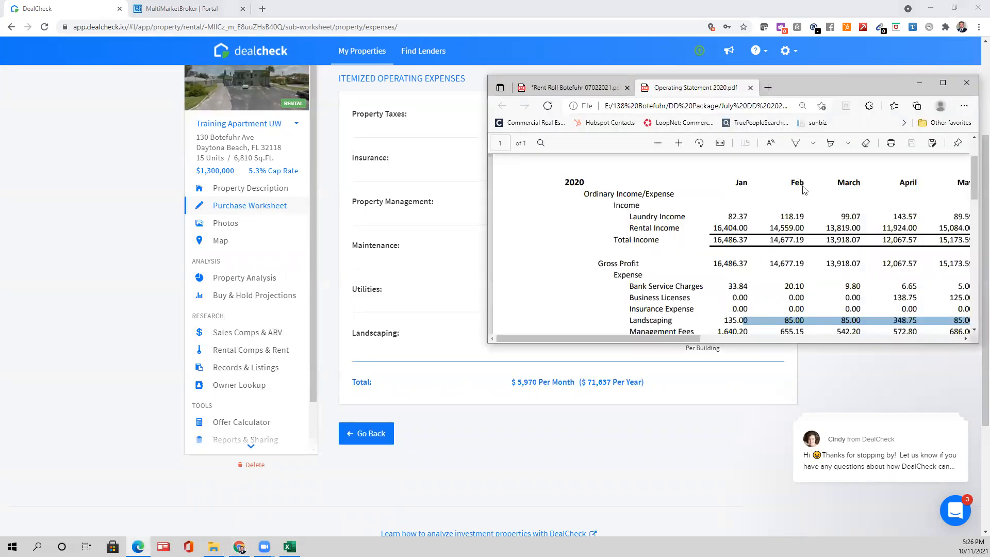
left_click_drag(706, 343, 706, 420)
scroll(669, 311, "down", 1)
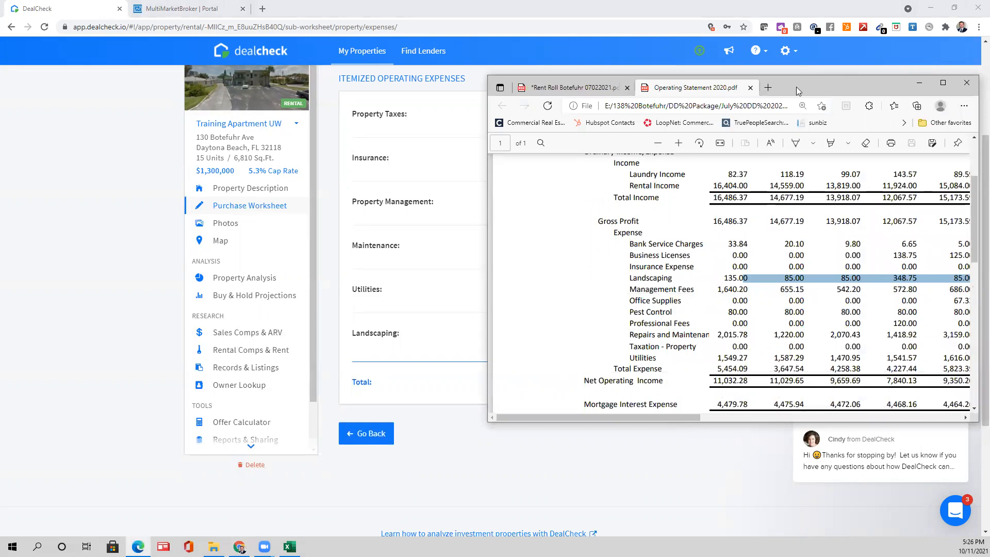
key("alt+Tab")
scroll(794, 248, "up", 2)
- Add a new expense named 'Professional Fees & Lic.' at $872 per year
left_click(783, 182)
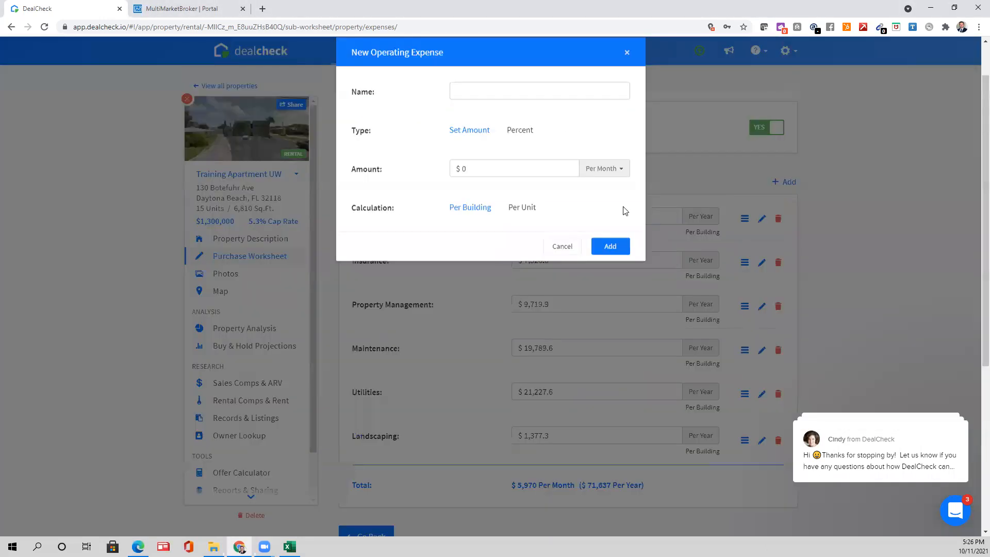
left_click(530, 103)
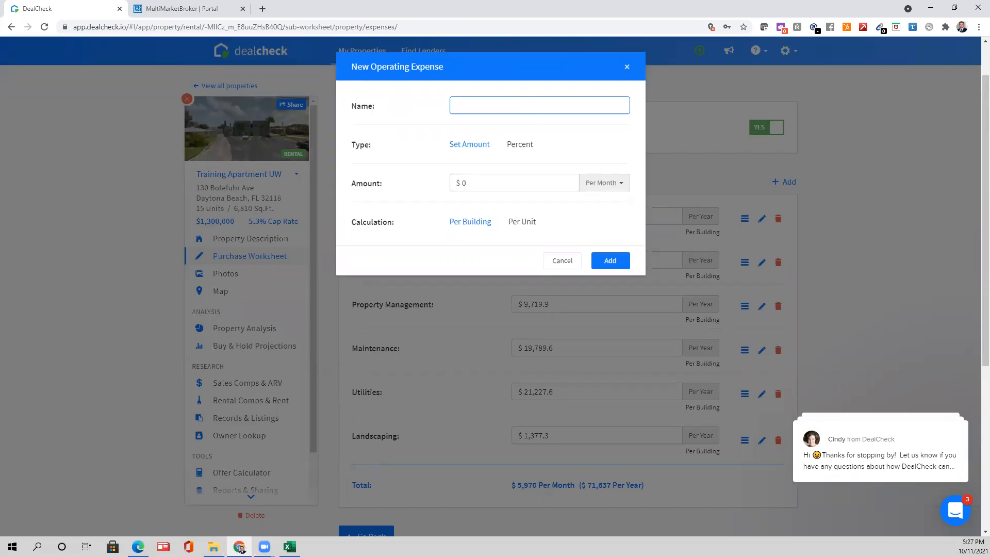
left_click(512, 107)
type("Professional Fees & Lic.")
left_click(605, 183)
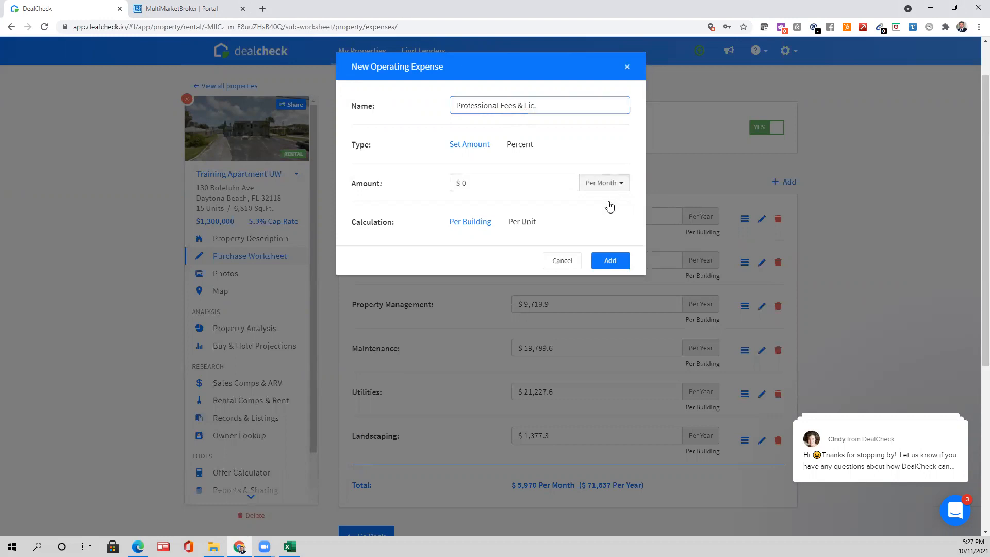
left_click(603, 218)
left_click(503, 184)
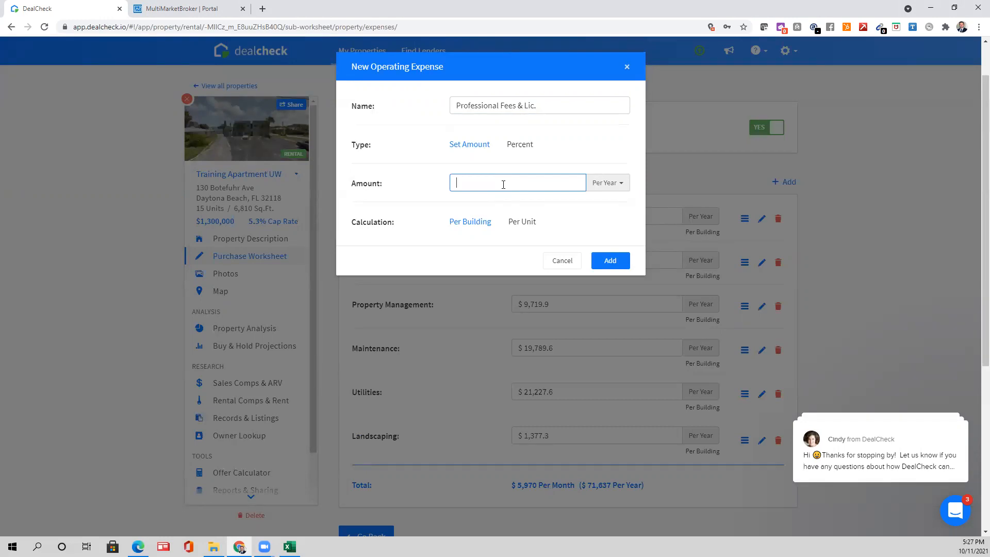
type("872")
left_click(609, 261)
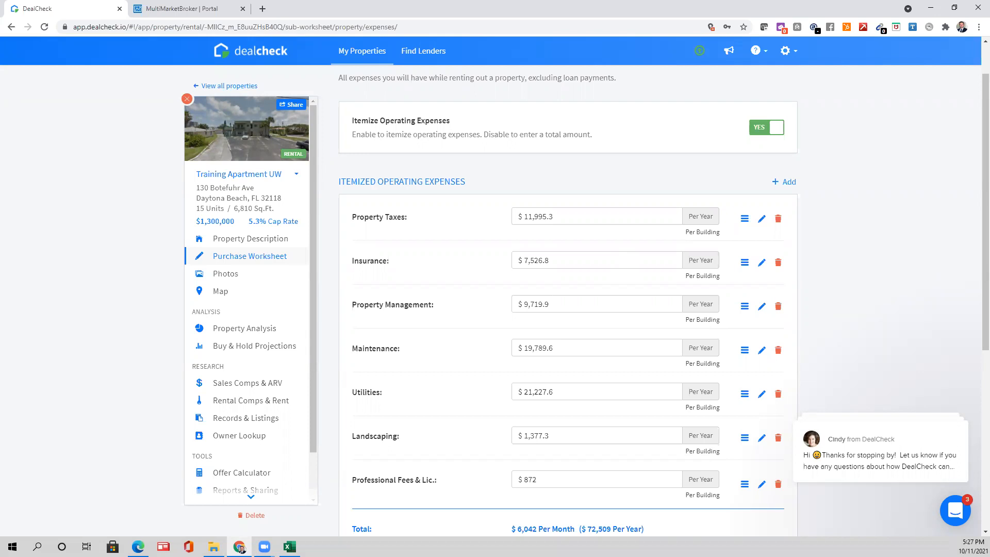
- Add an Office Supplies expense of $572.07 per year, correcting a mistyped last digit
left_click(784, 182)
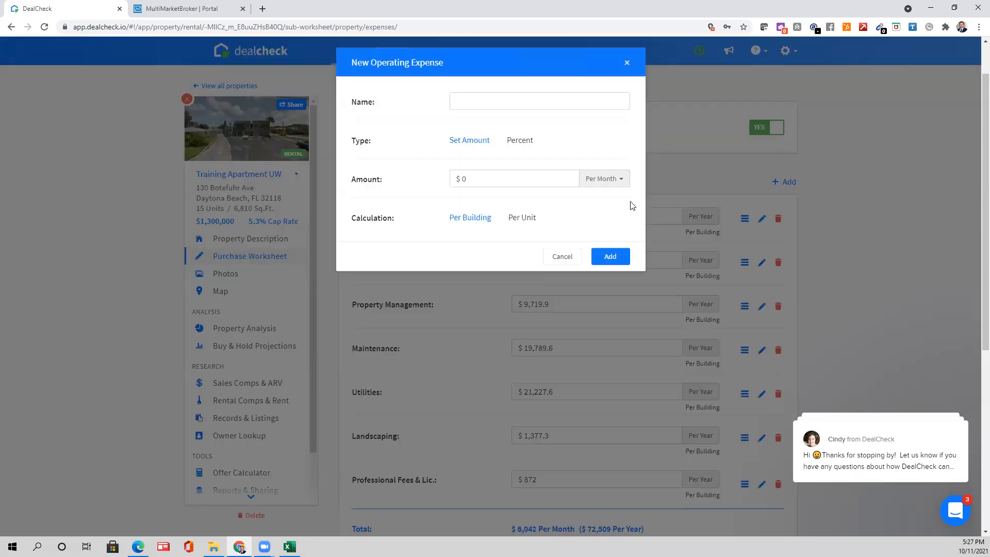
left_click(598, 186)
left_click(596, 214)
left_click(497, 188)
type("57")
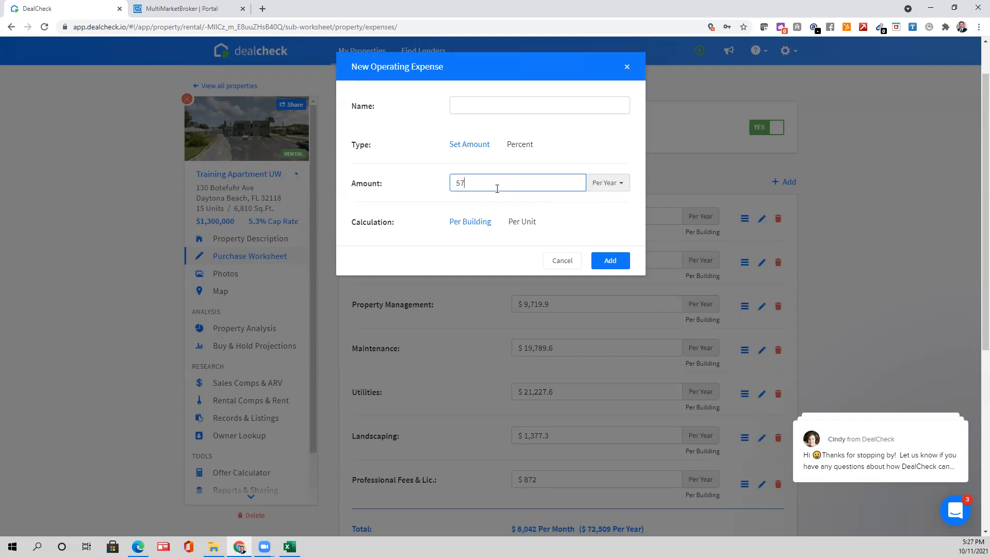
type("2.06")
key("BackSpace")
type("7")
left_click(524, 111)
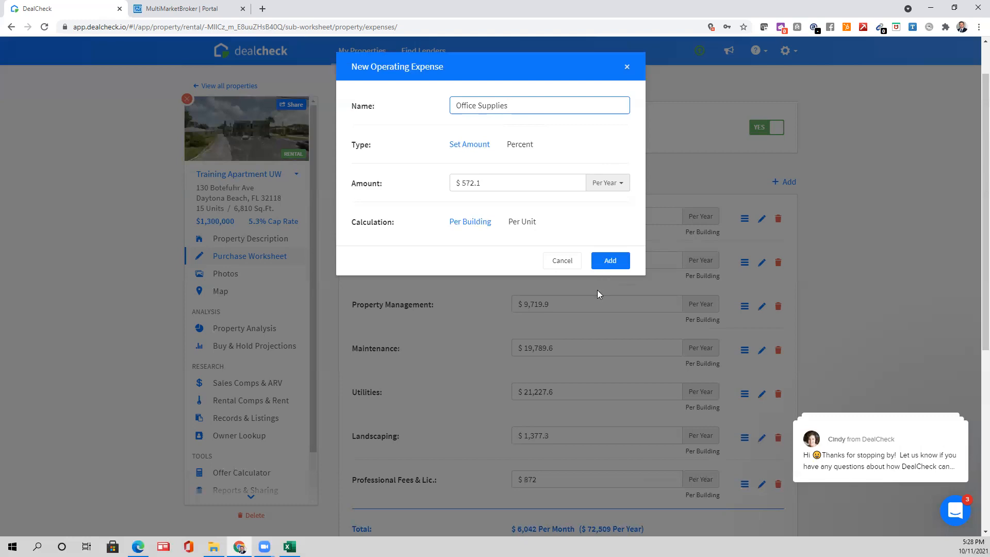
left_click(621, 264)
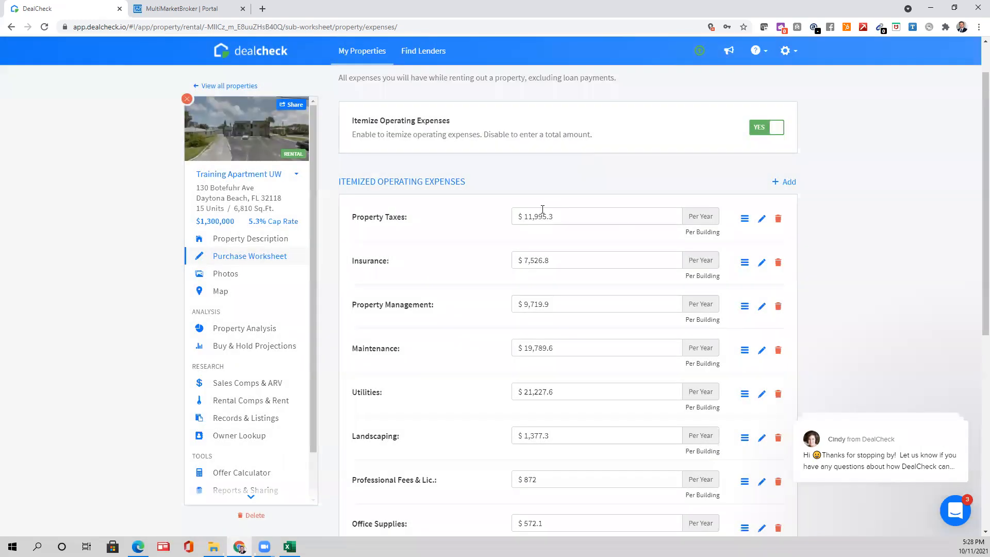
- Scroll through the itemized expenses to review the $6,090 monthly total
scroll(542, 267, "down", 2)
scroll(545, 136, "up", 2)
scroll(483, 243, "down", 3)
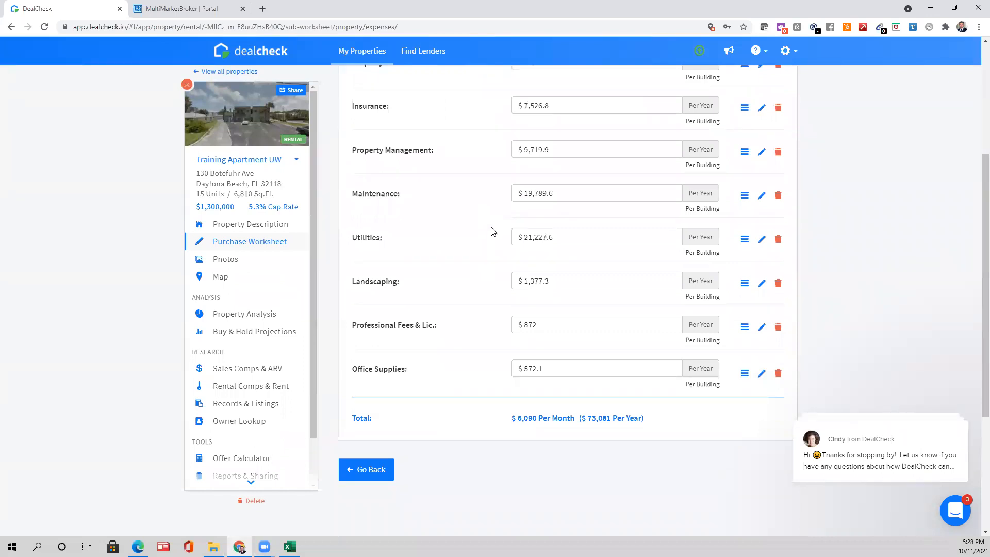
scroll(541, 351, "down", 3)
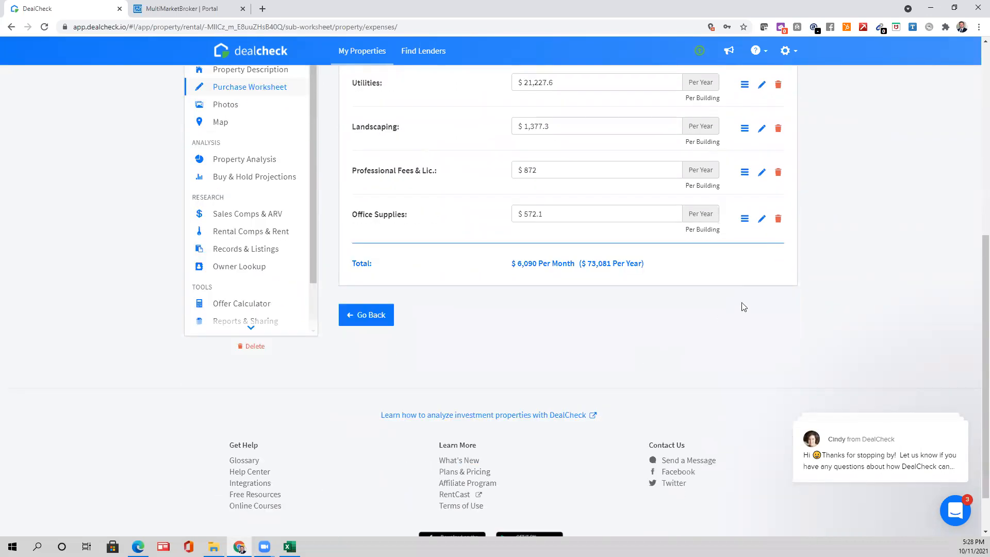
scroll(784, 281, "up", 1)
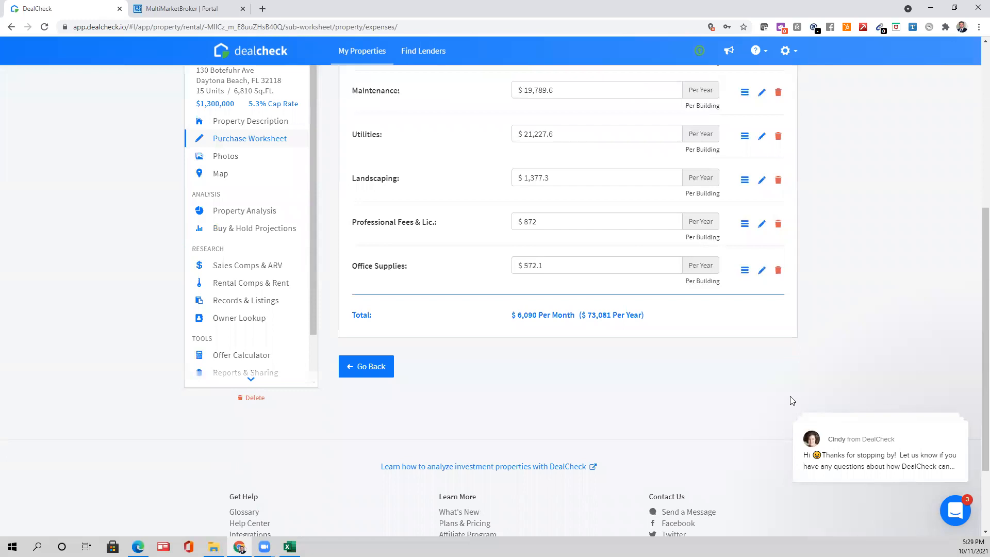
scroll(772, 392, "up", 2)
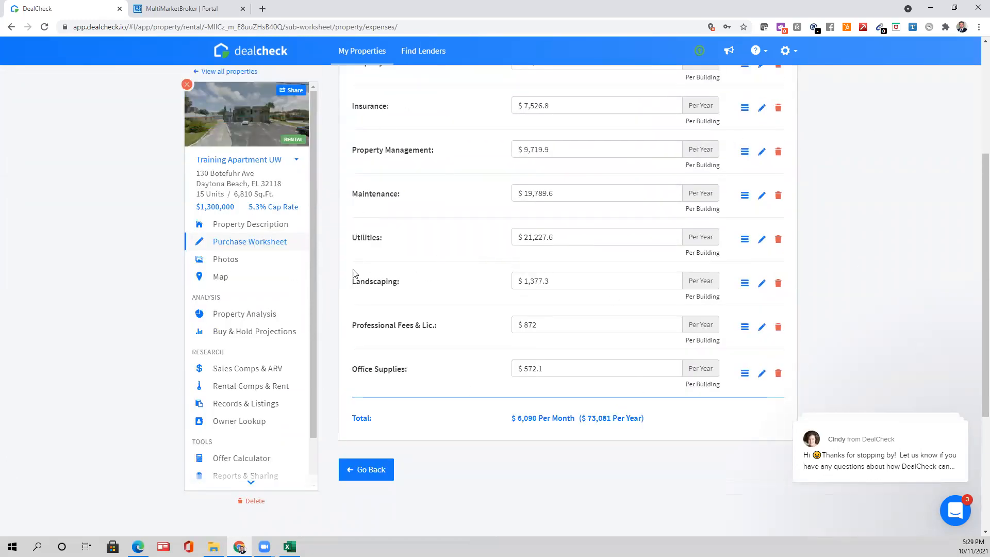
scroll(812, 308, "up", 1)
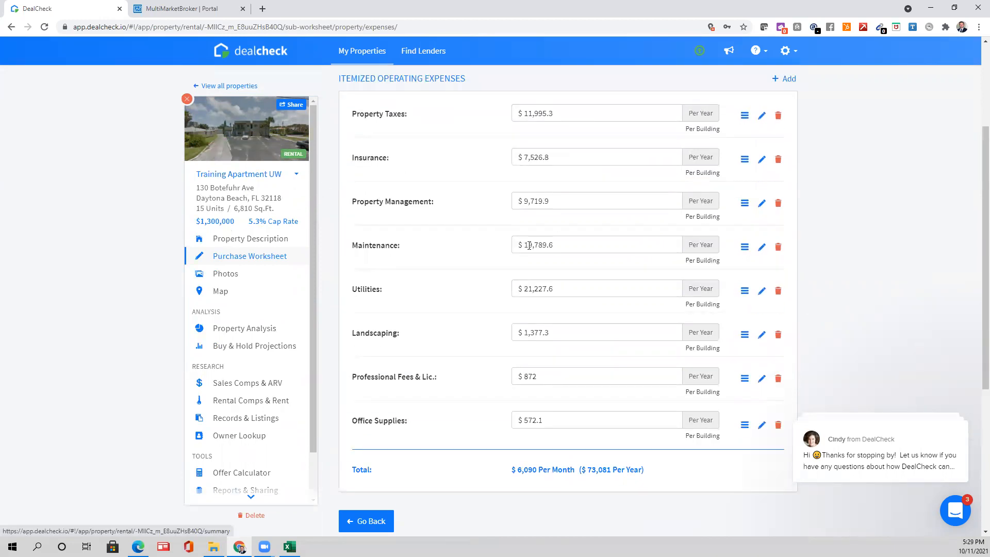
scroll(604, 247, "up", 2)
scroll(602, 281, "down", 5)
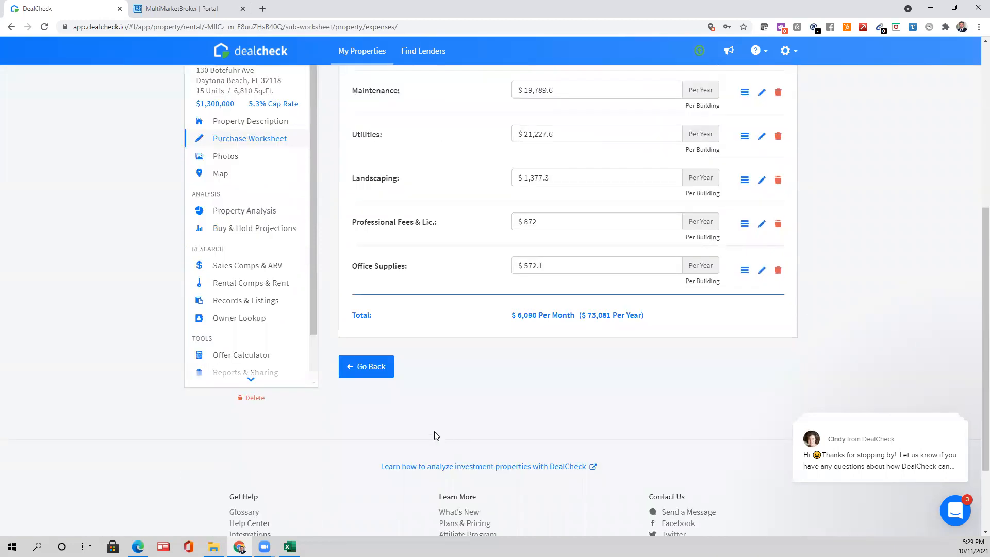
scroll(461, 391, "up", 6)
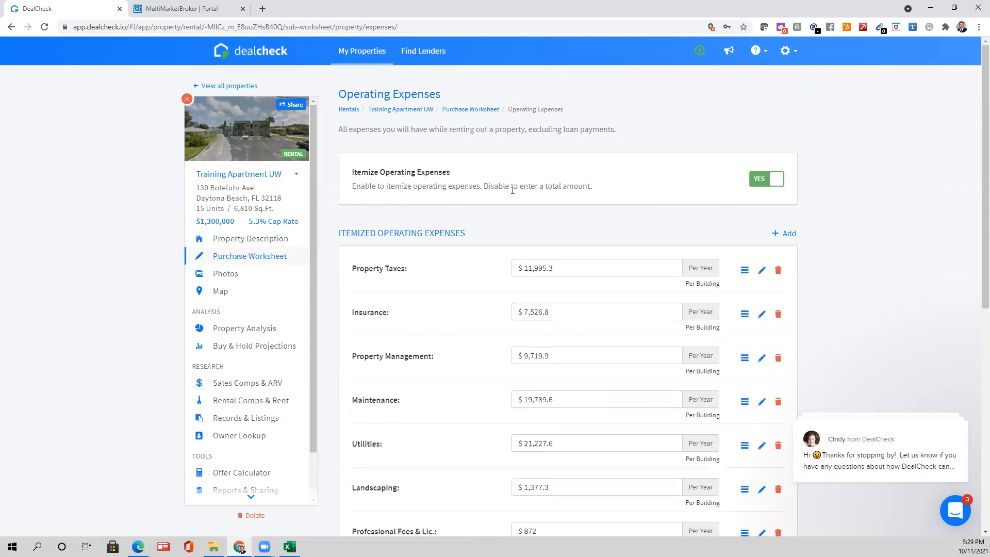
scroll(500, 283, "down", 5)
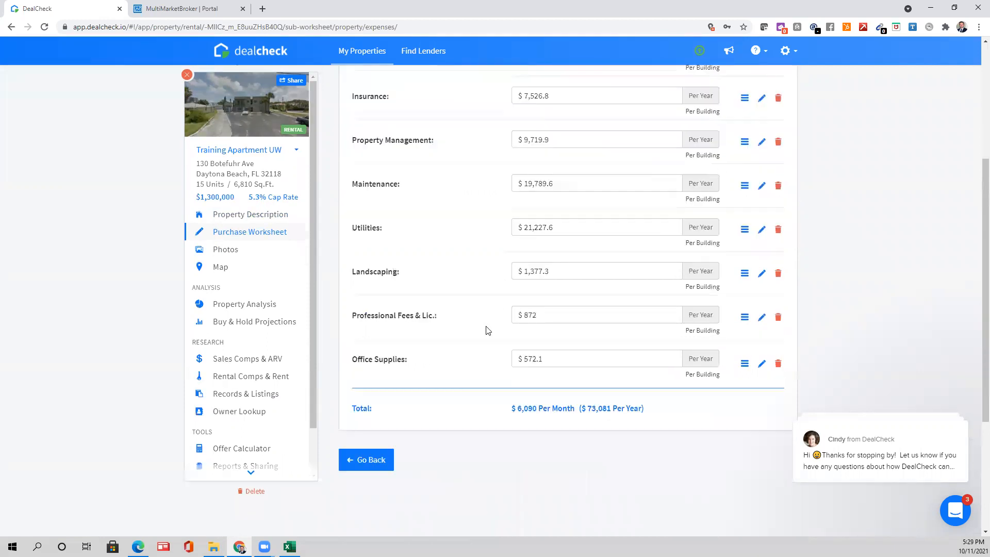
scroll(472, 413, "up", 5)
scroll(431, 469, "down", 8)
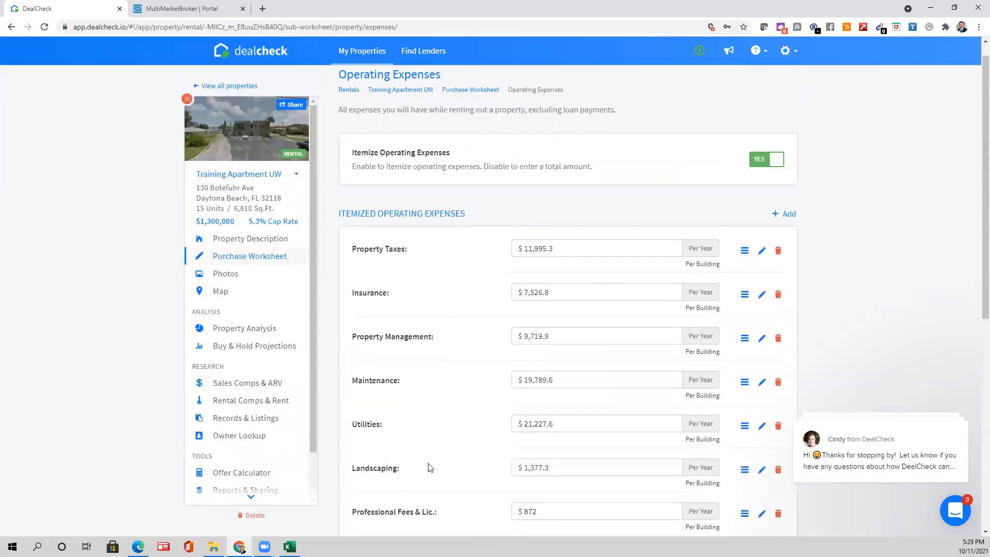
- Return to the Purchase Worksheet and set the vacancy rate to 0
left_click(363, 265)
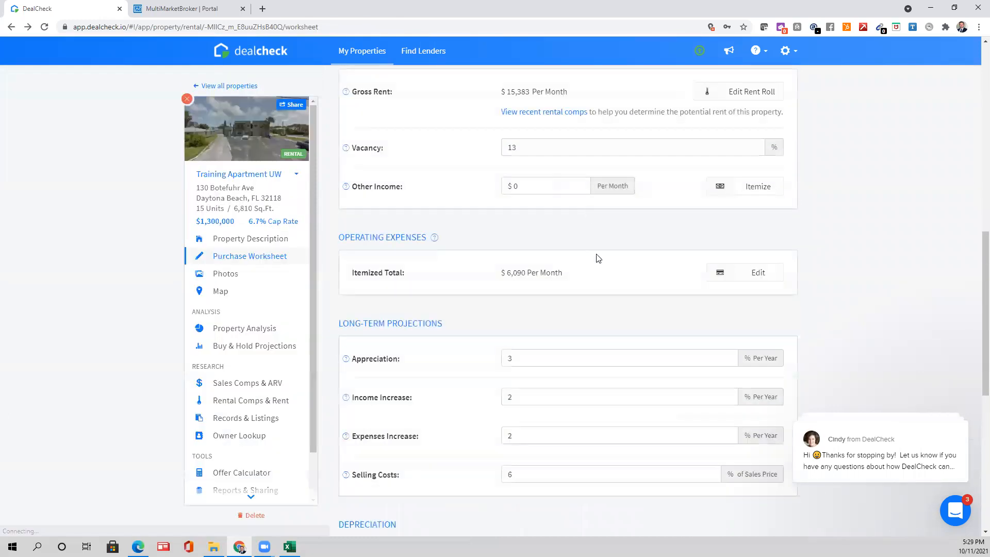
scroll(561, 293, "up", 4)
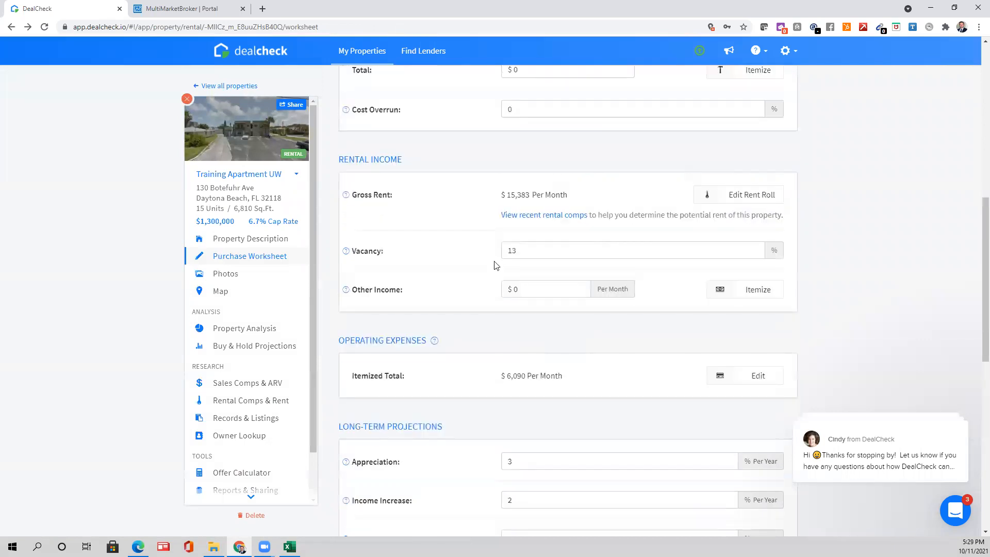
scroll(549, 251, "up", 1)
scroll(588, 266, "up", 3)
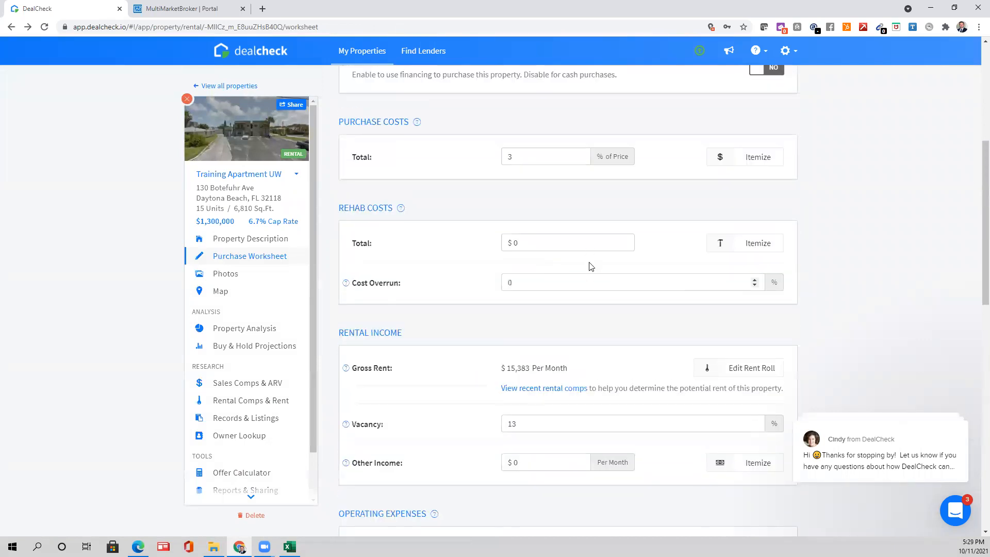
scroll(588, 281, "down", 4)
scroll(474, 294, "down", 1)
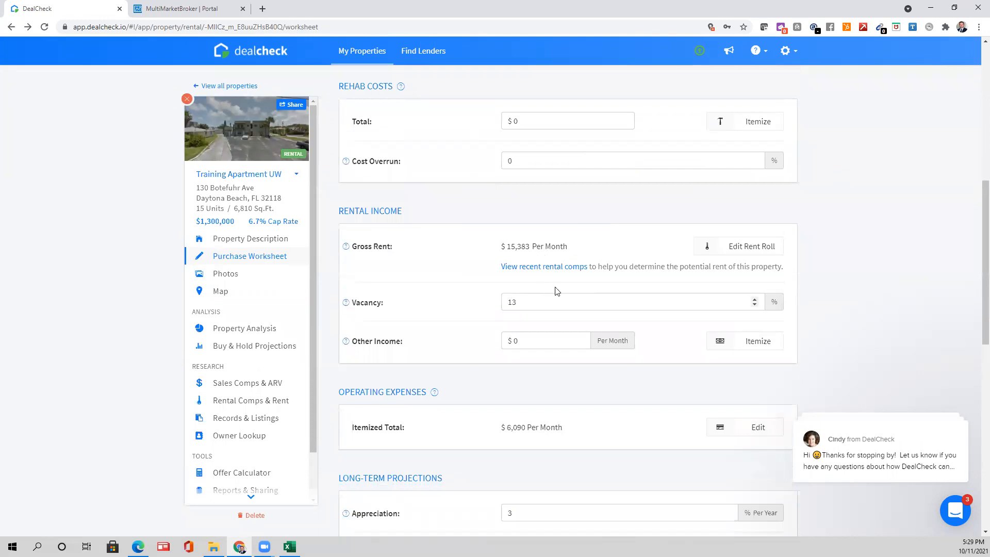
left_click(532, 304)
type("0")
- Open the support chat and browse its home view
left_click(838, 316)
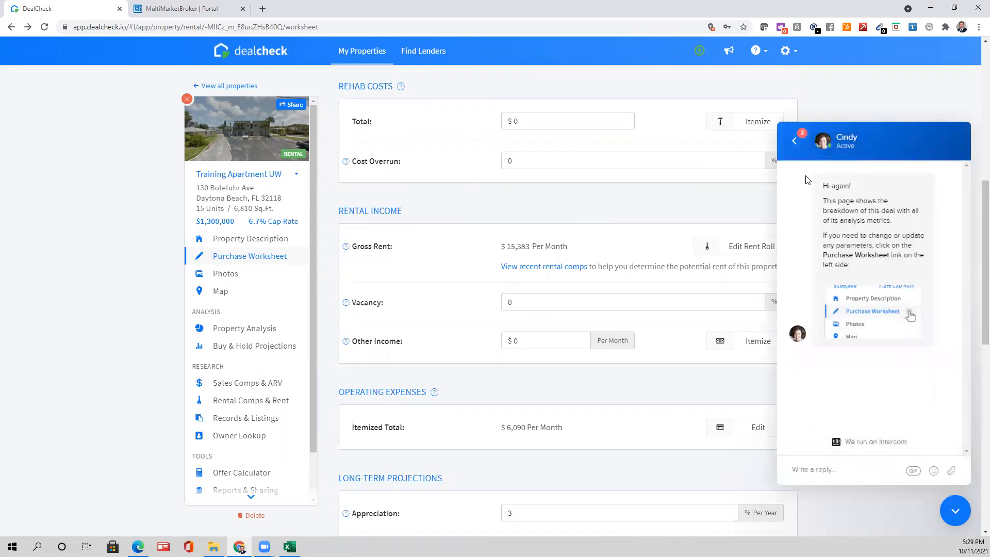
left_click(794, 138)
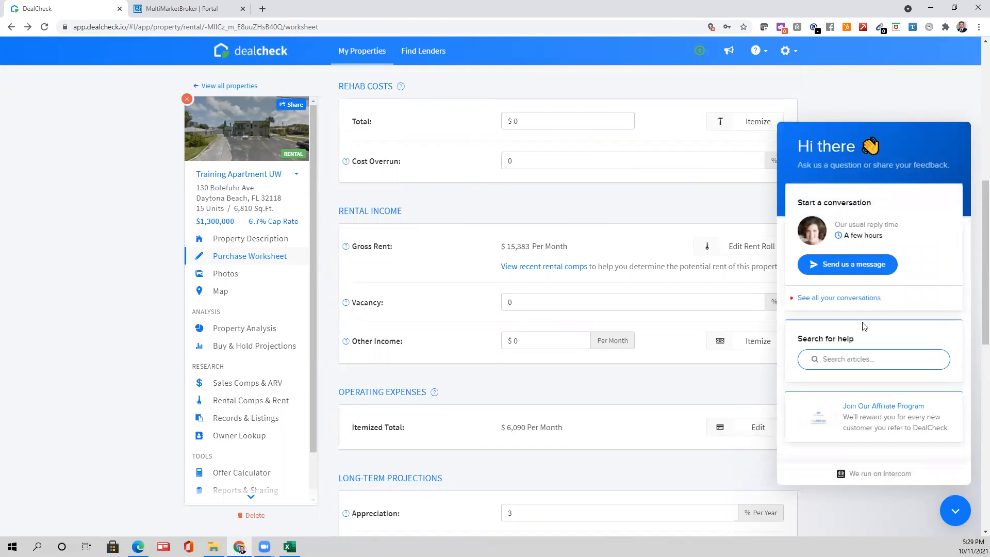
scroll(563, 349, "down", 4)
scroll(413, 330, "up", 2)
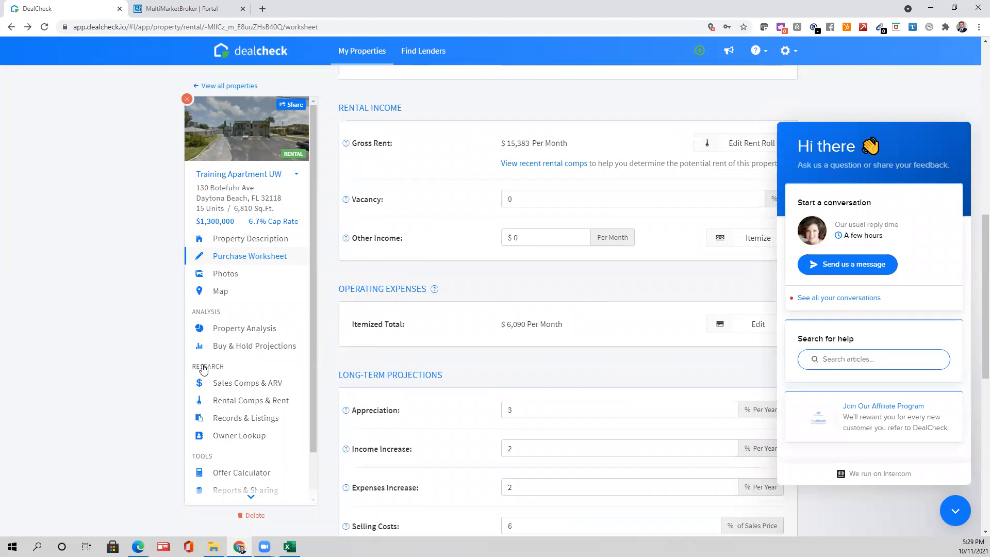
scroll(248, 429, "down", 1)
scroll(252, 467, "down", 1)
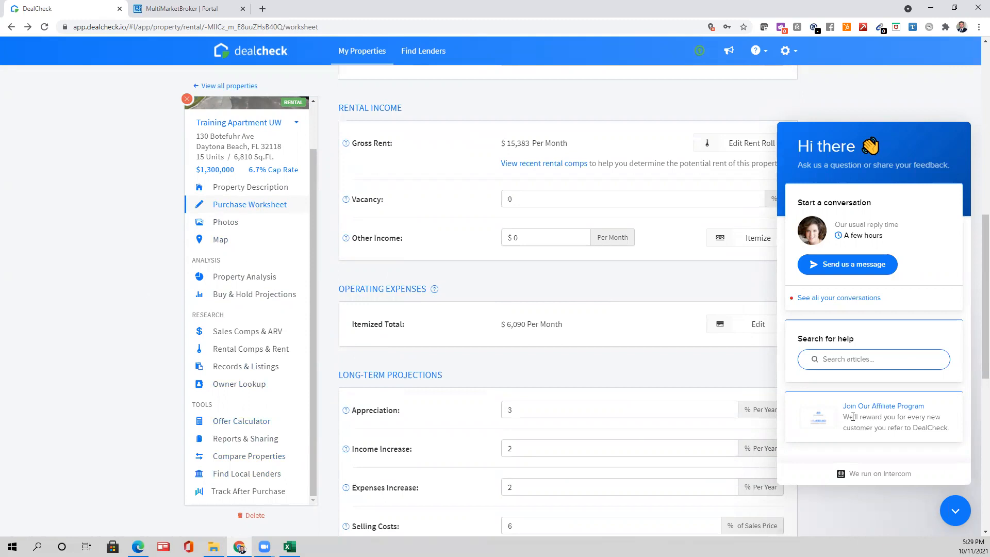
- Open the Intercom page in a new tab, then close the help chat and scroll the worksheet to the top
left_click(883, 474)
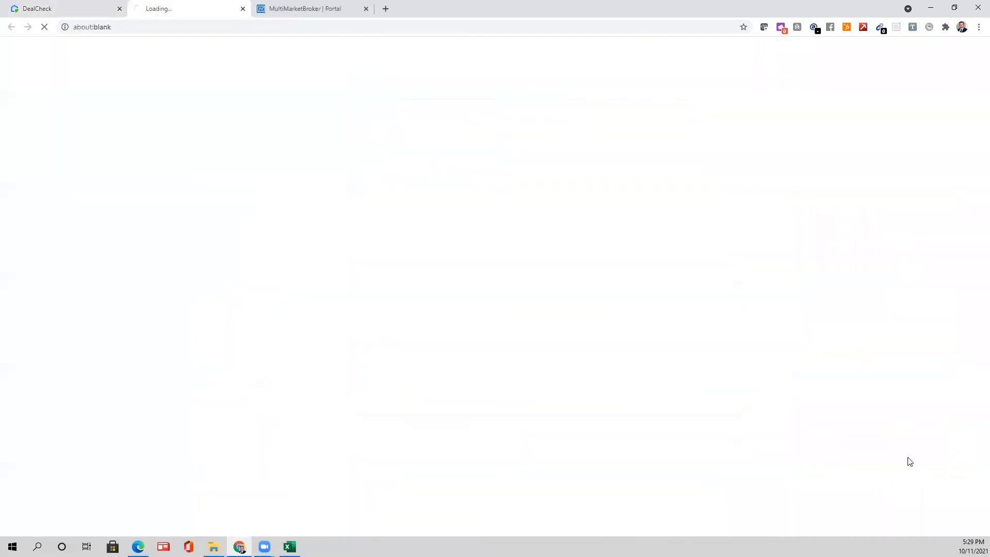
left_click(33, 6)
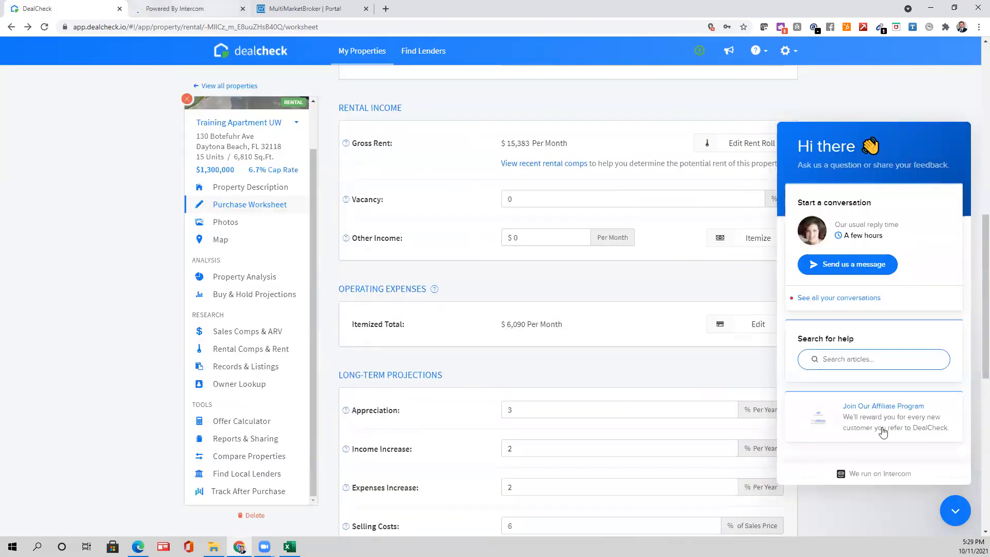
left_click(955, 510)
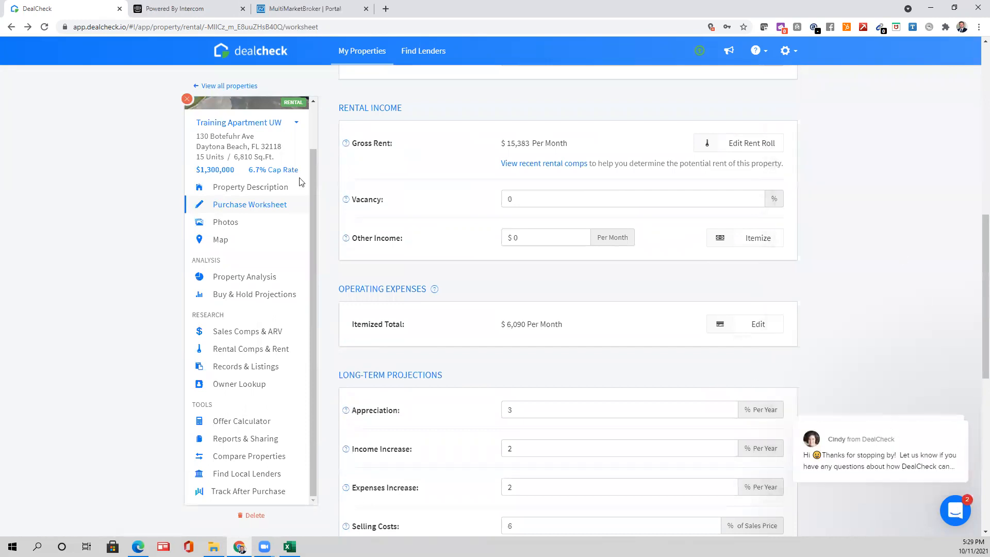
scroll(557, 338, "down", 7)
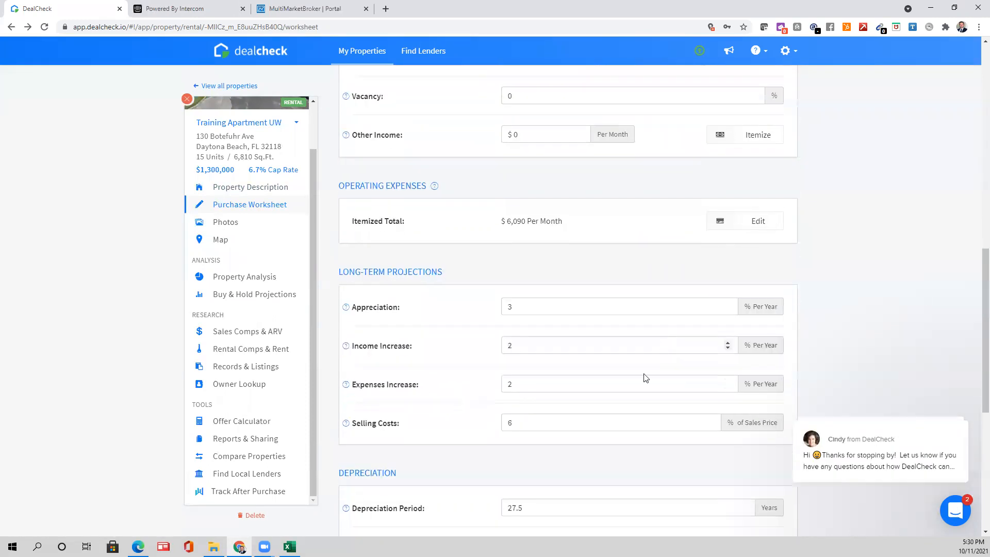
scroll(416, 371, "up", 7)
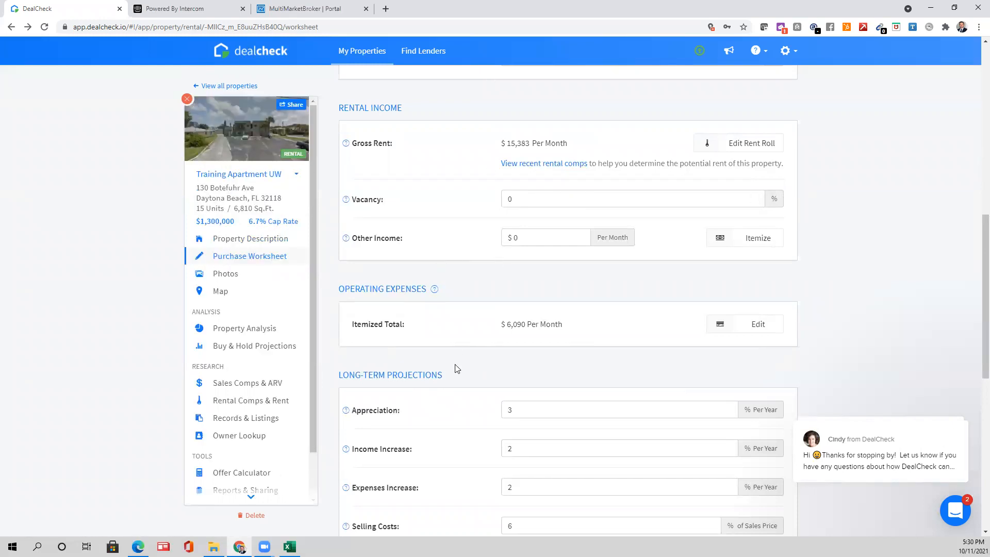
scroll(419, 170, "up", 4)
scroll(564, 197, "up", 6)
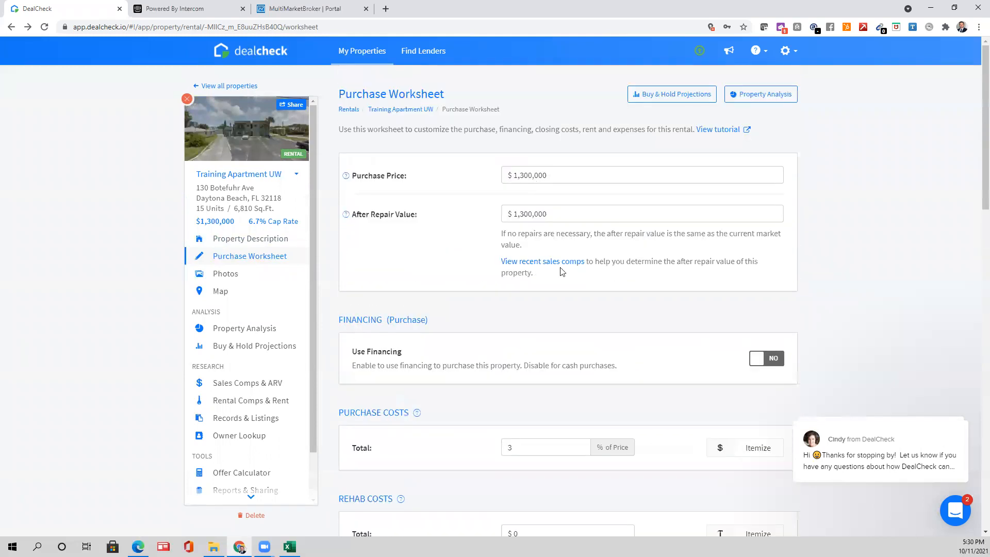
- Change the Purchase Price to $1,160,000
left_click(565, 172)
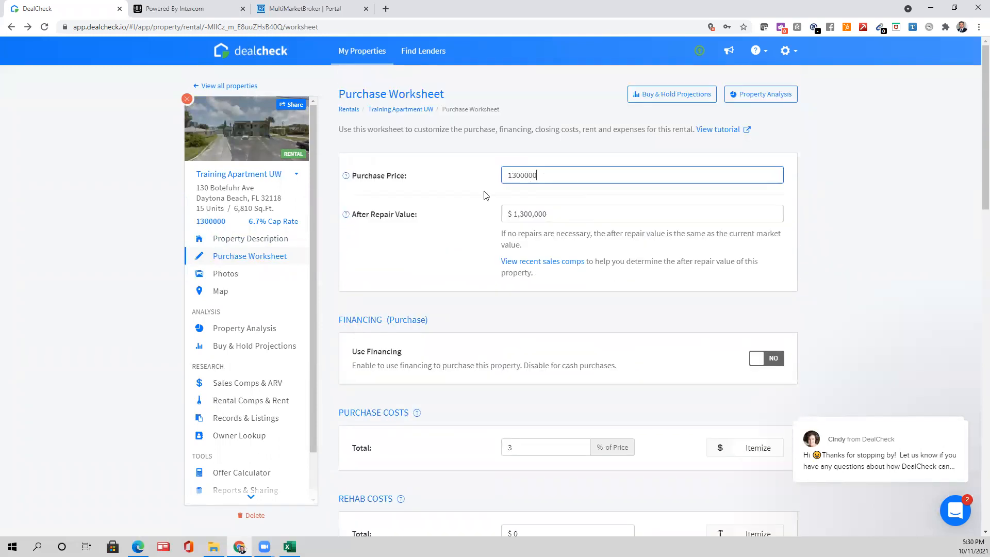
type("11")
right_click(445, 213)
left_click(851, 212)
left_click(580, 174)
left_click(460, 197)
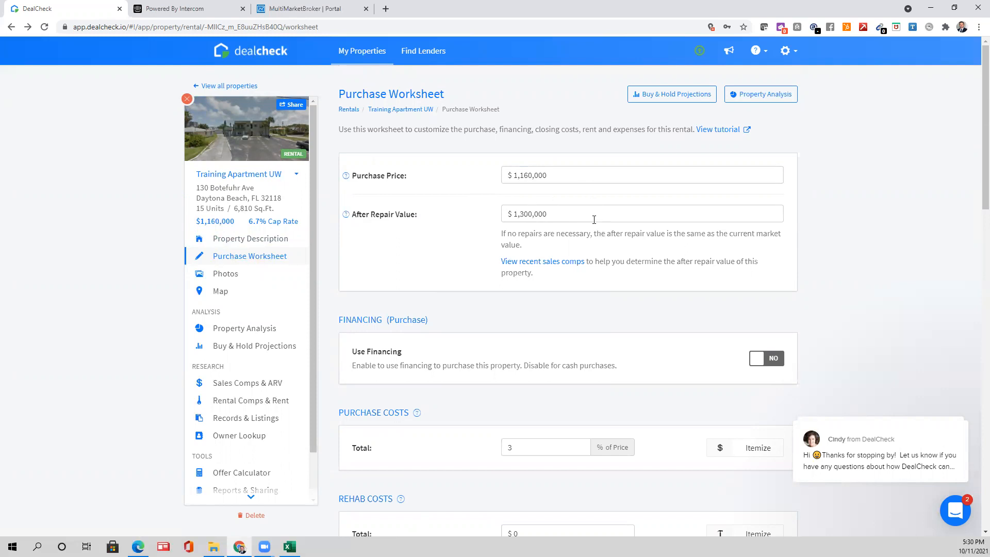
- Set the After Repair Value to $1,160,000 and go to Reports & Sharing
left_click_drag(594, 219, 475, 230)
key("BackSpace")
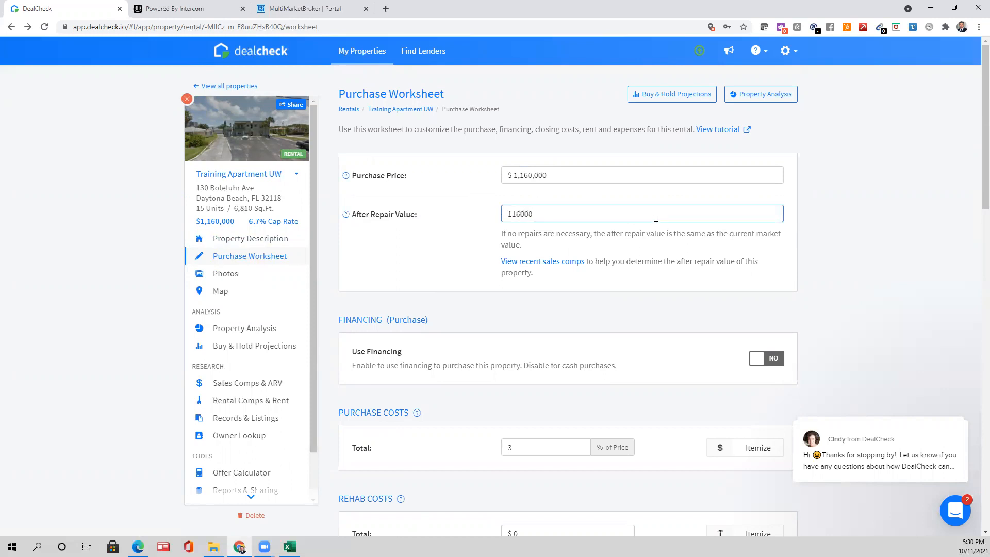
left_click(922, 243)
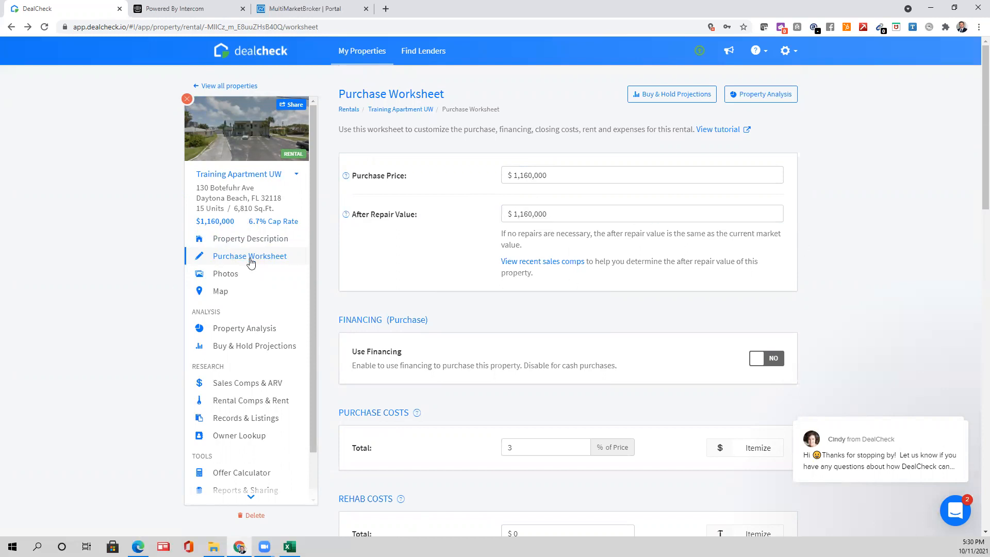
scroll(283, 241, "down", 1)
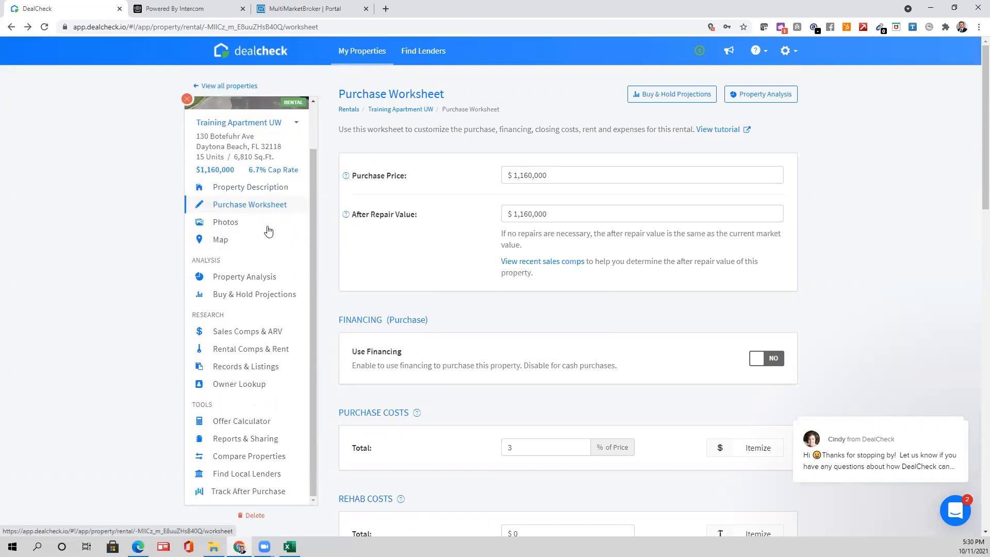
scroll(264, 203, "down", 3)
scroll(258, 392, "down", 2)
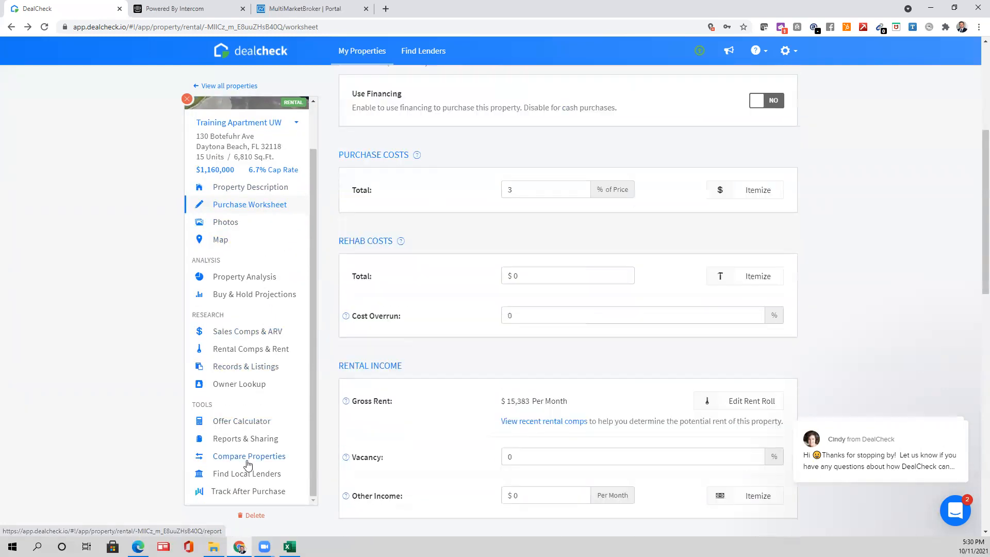
left_click(229, 442)
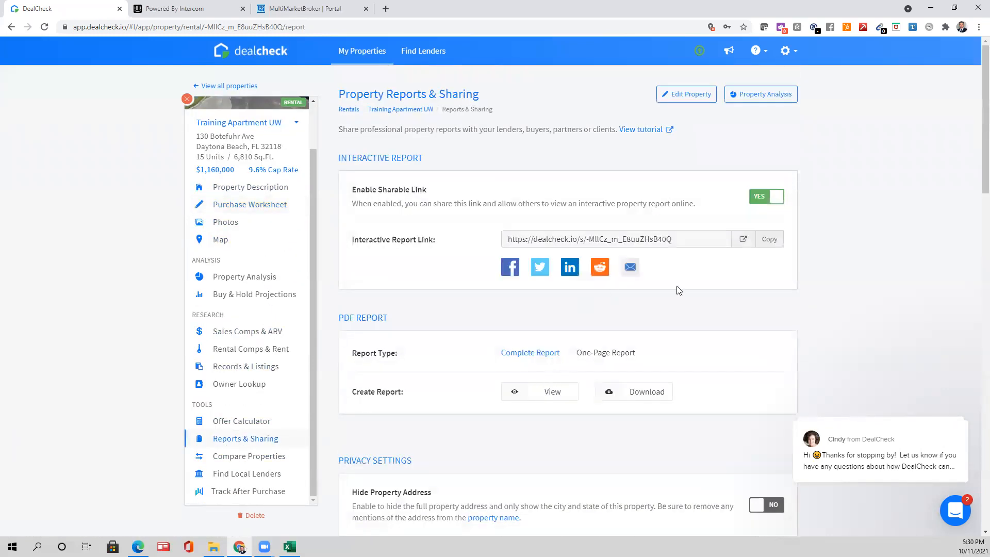
- Download the Complete Report PDF for Training Apartment UW and open the file
scroll(503, 356, "down", 4)
scroll(512, 349, "up", 1)
scroll(552, 351, "down", 10)
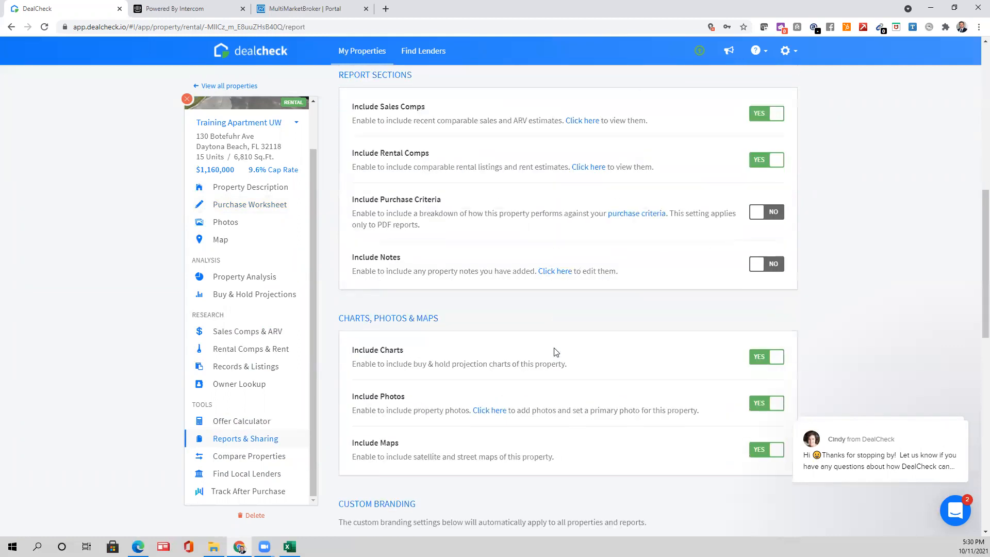
scroll(742, 281, "up", 8)
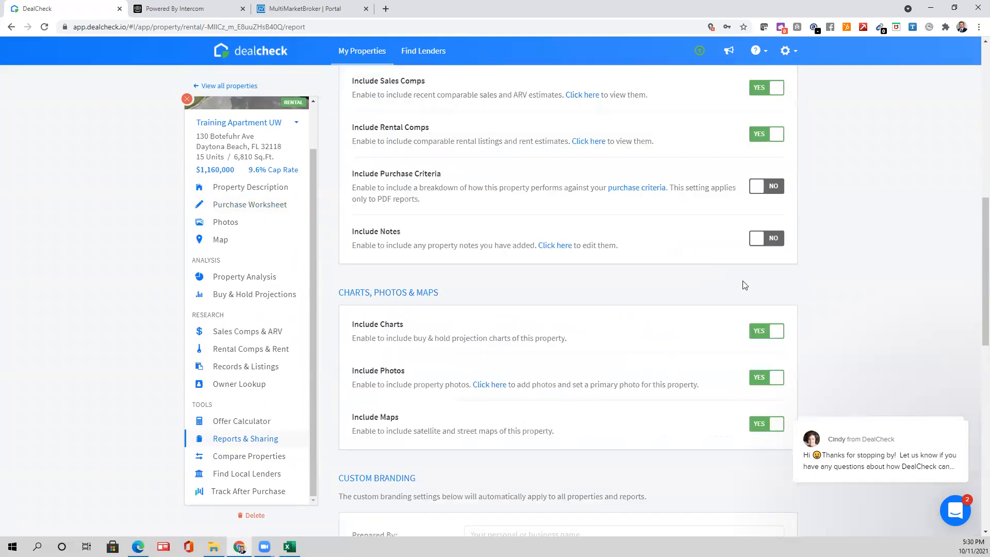
scroll(649, 361, "down", 4)
scroll(614, 379, "down", 4)
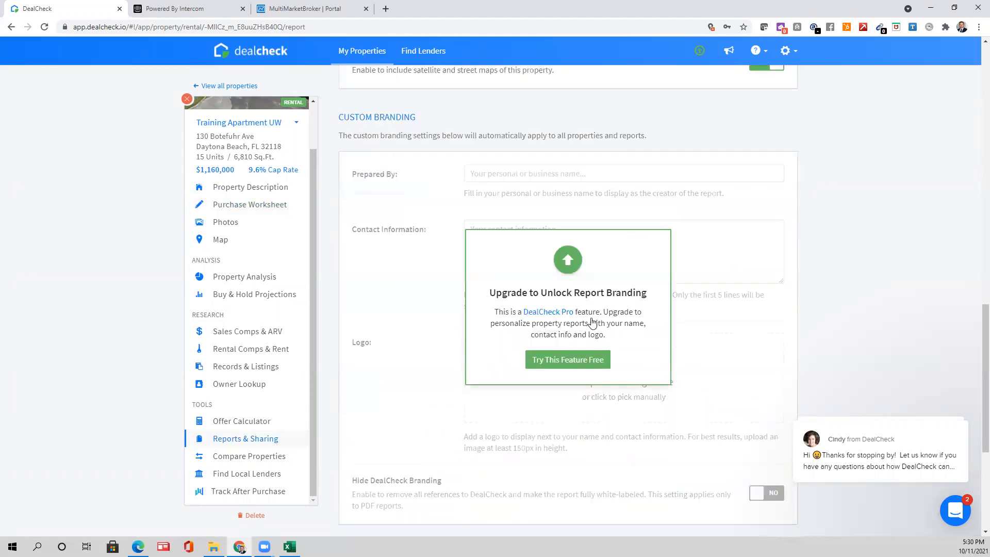
scroll(583, 375, "up", 7)
scroll(567, 294, "up", 2)
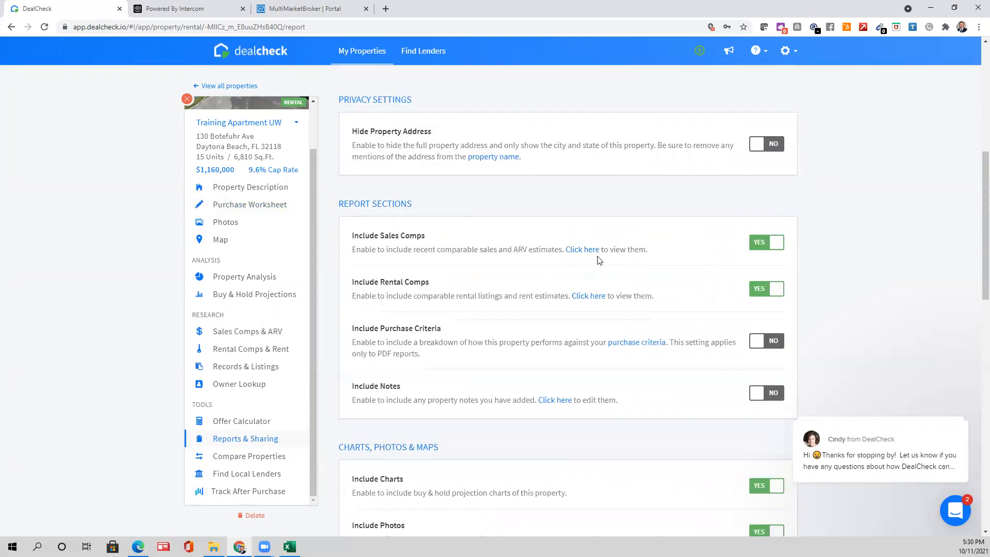
scroll(556, 272, "up", 3)
scroll(557, 273, "up", 2)
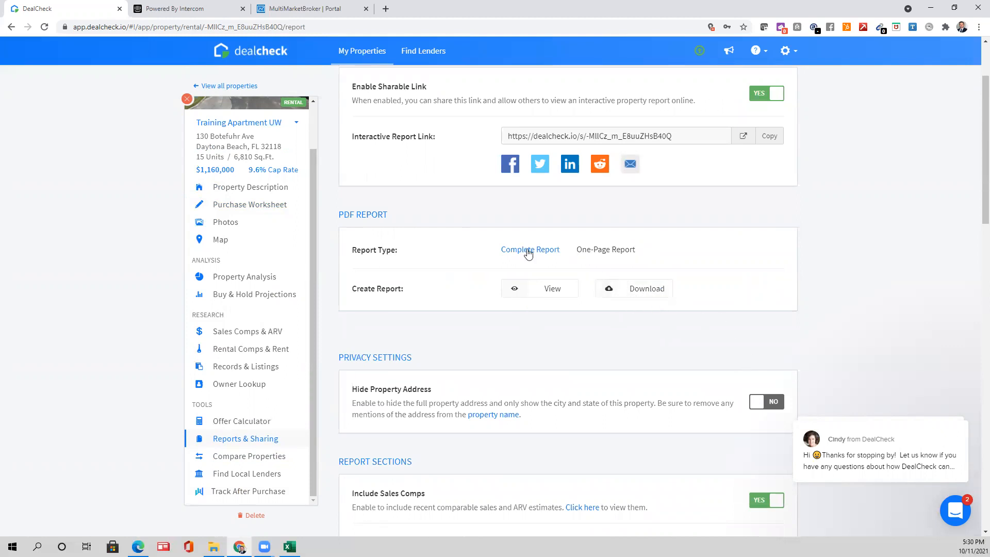
left_click(647, 291)
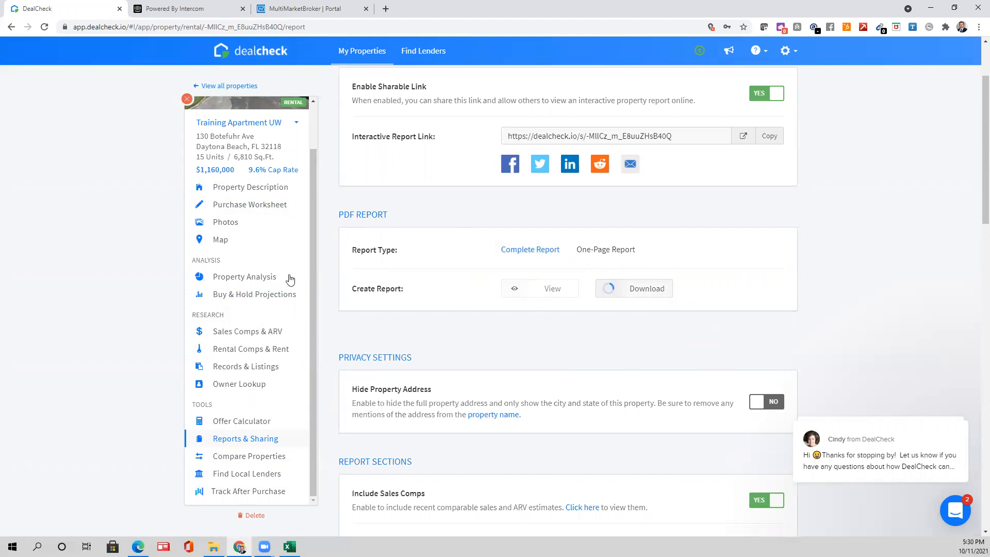
scroll(683, 343, "down", 2)
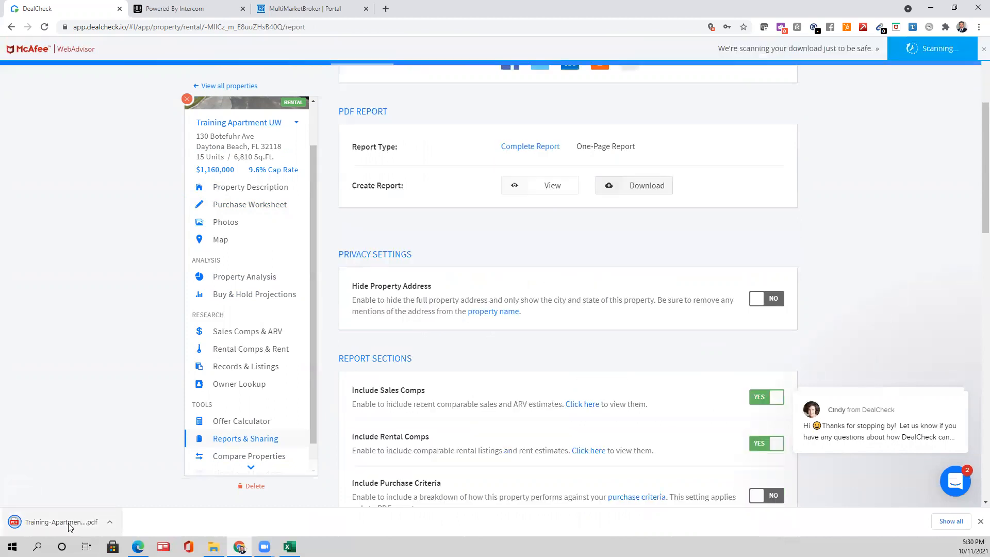
left_click(70, 525)
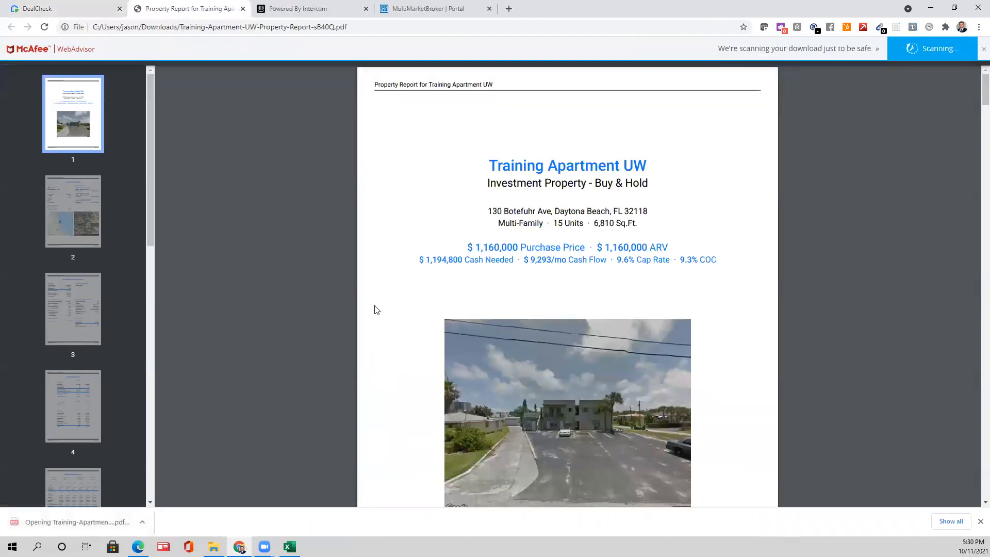
- Review the report's opening pages, highlighting the 9.6% cap rate and COC figures
left_click_drag(670, 260, 617, 262)
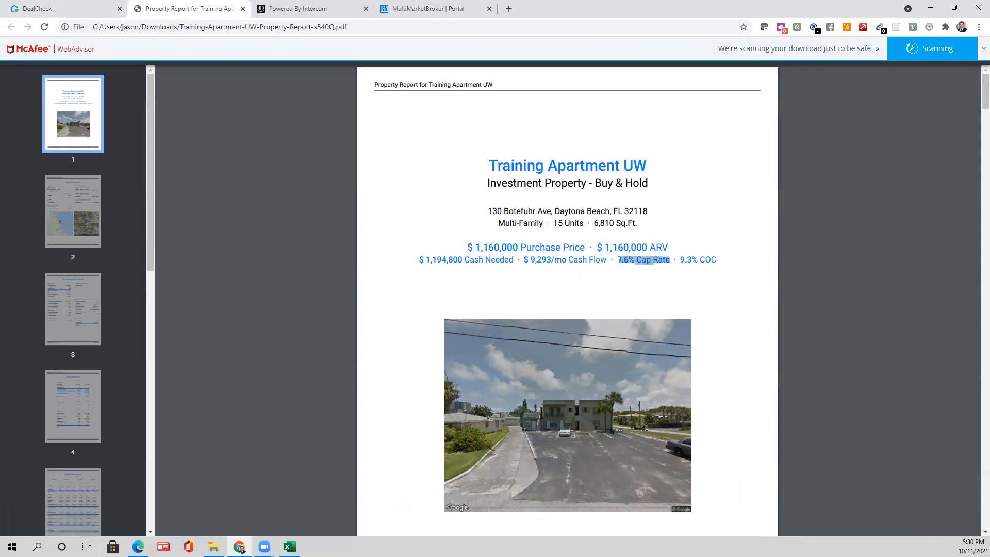
left_click(609, 279)
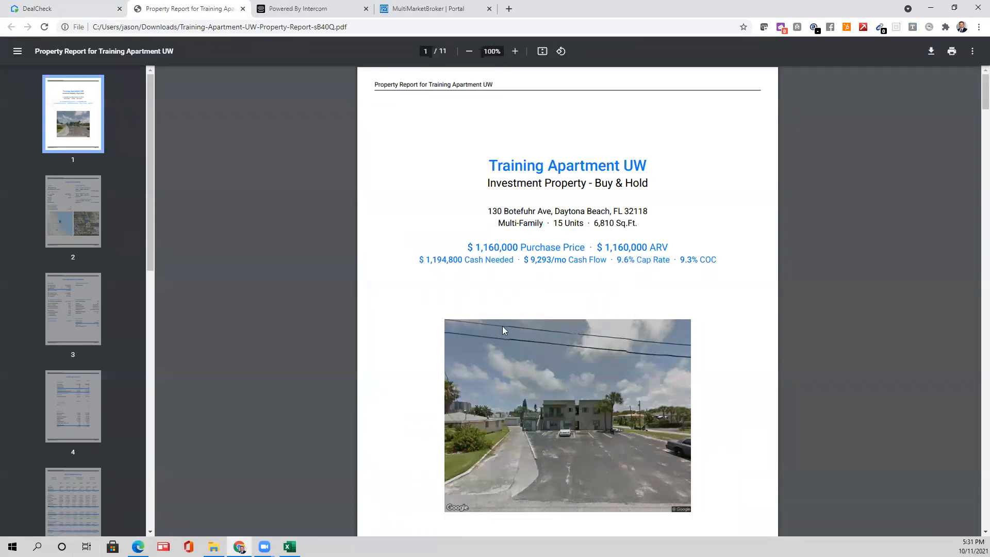
scroll(428, 330, "down", 1)
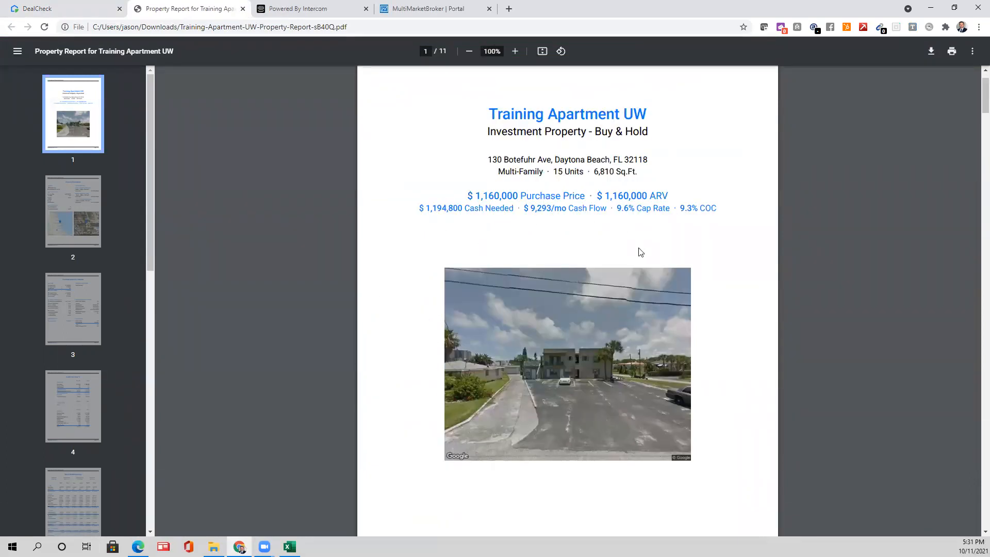
left_click_drag(716, 207, 618, 209)
left_click(699, 209)
scroll(629, 225, "down", 8)
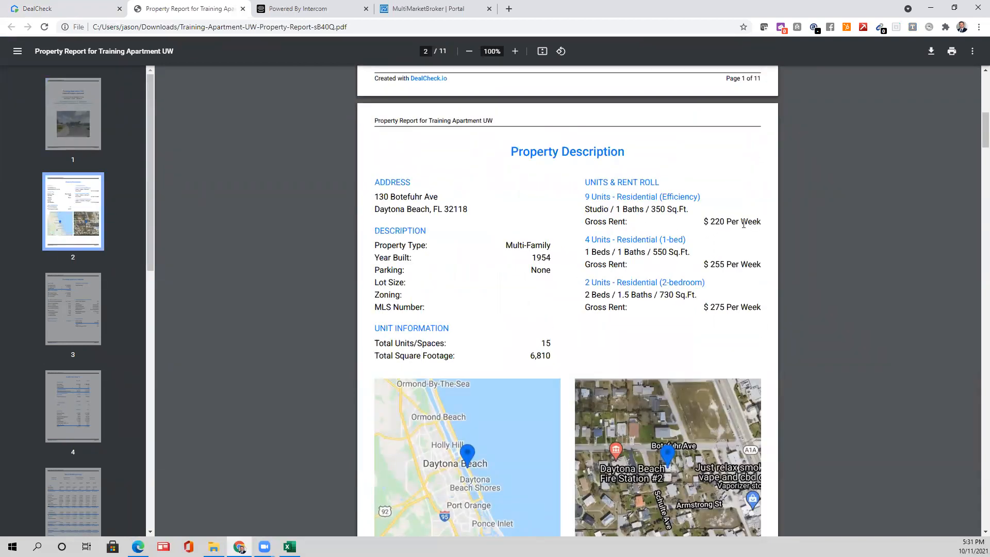
scroll(567, 311, "down", 2)
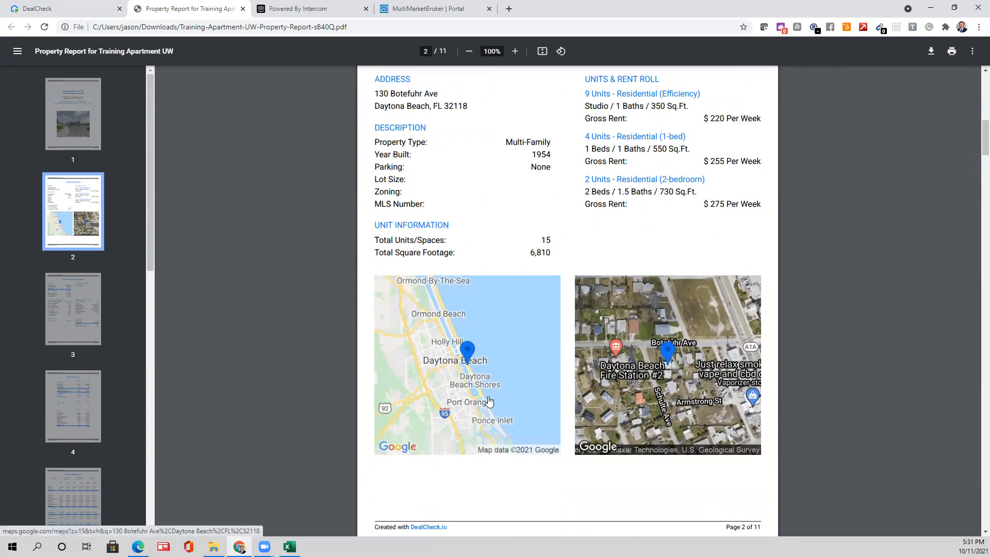
scroll(531, 421, "up", 1)
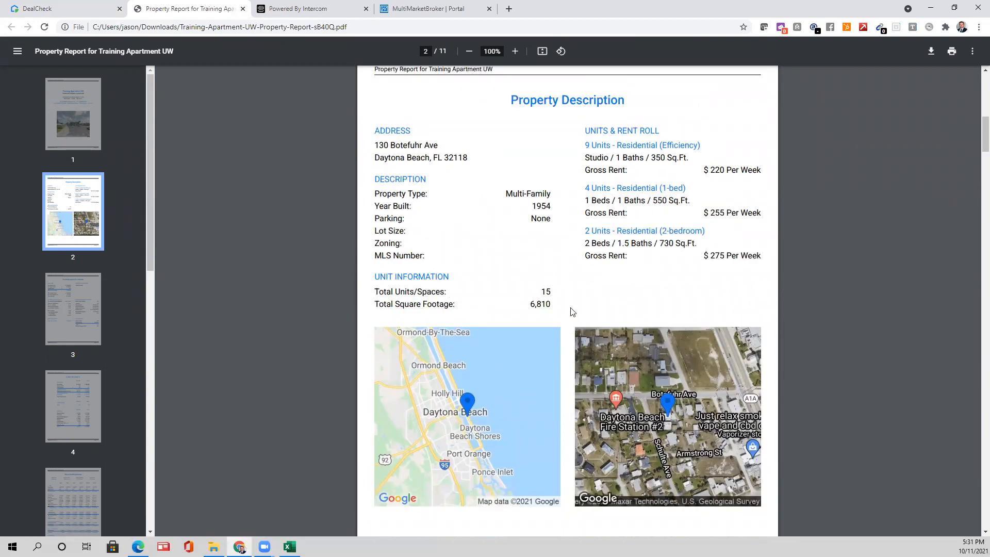
scroll(572, 311, "down", 8)
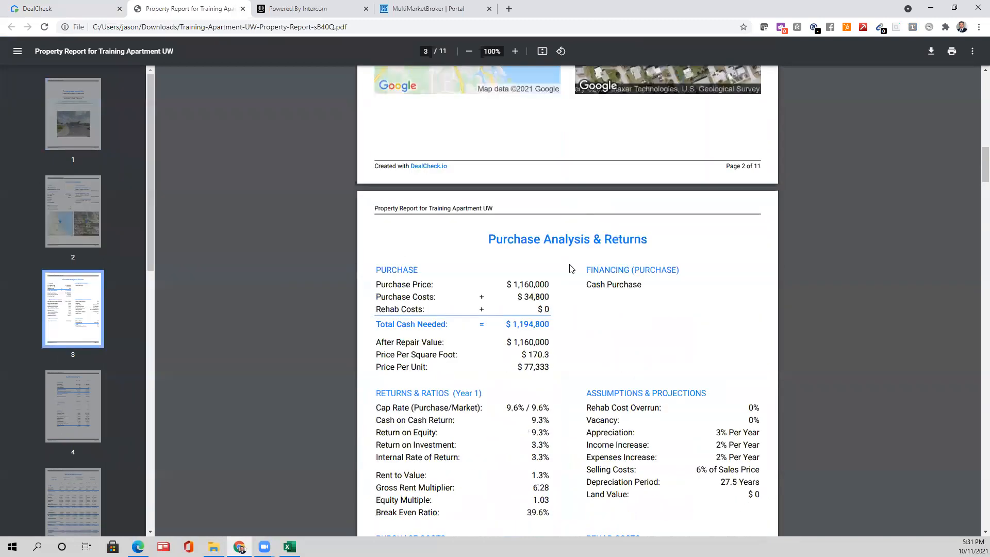
- Review the Year 1 Cash Flow page, marking the 39.6% expense ratio and expense rows
scroll(544, 257, "down", 2)
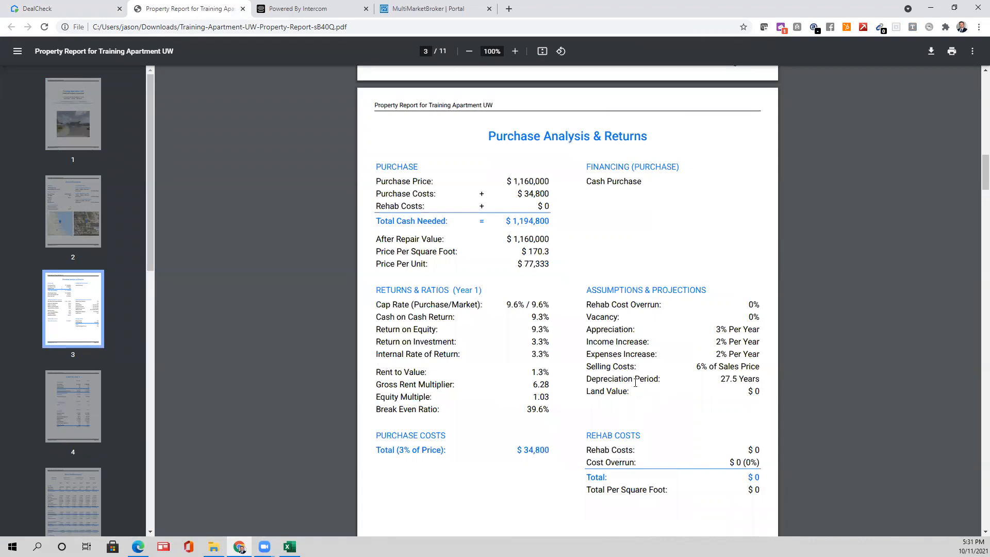
scroll(594, 395, "down", 4)
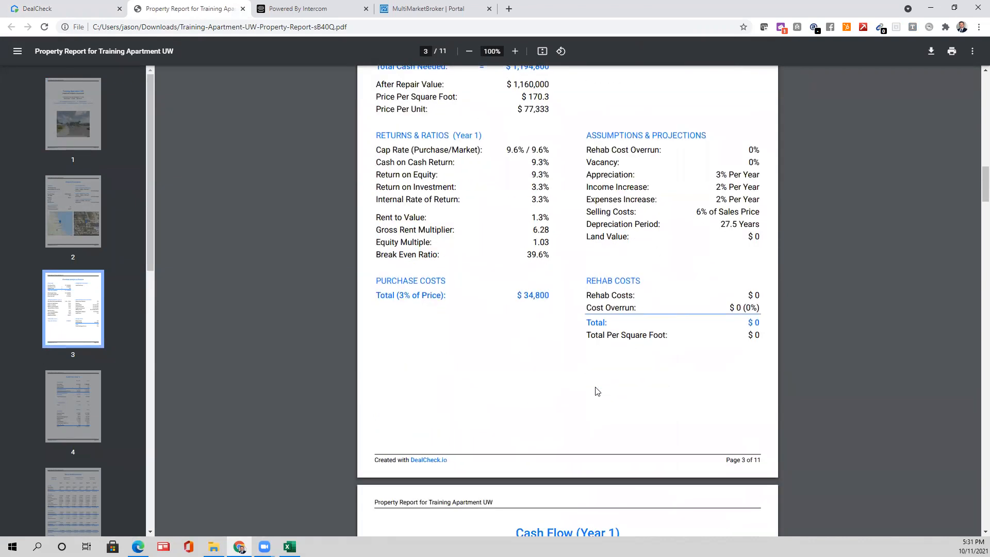
scroll(588, 392, "down", 5)
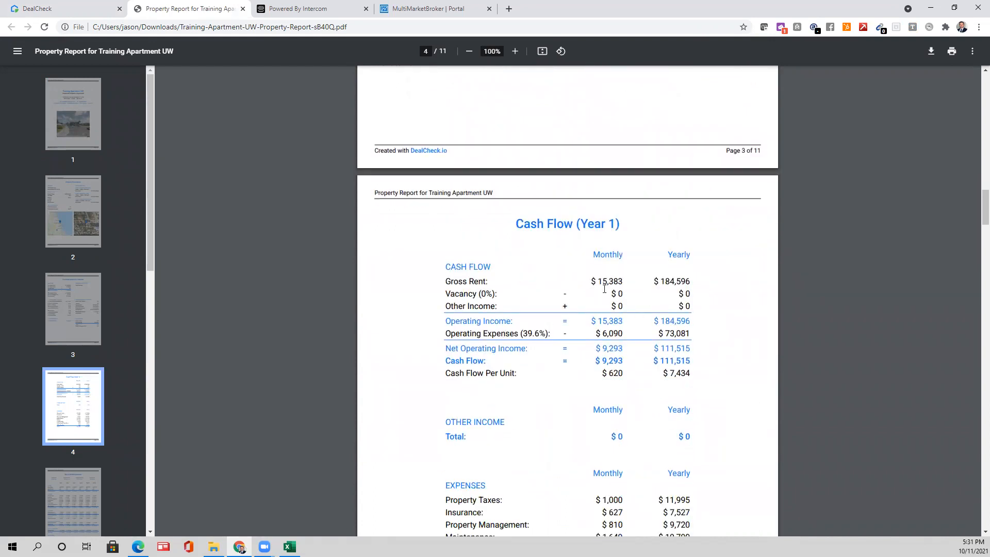
scroll(567, 320, "down", 1)
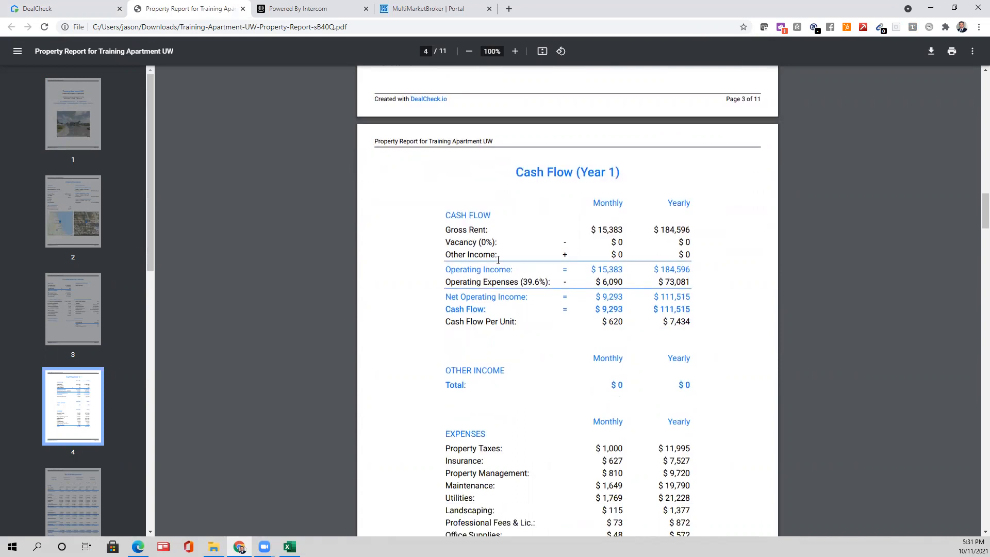
left_click_drag(524, 284, 545, 284)
left_click(542, 284)
scroll(637, 364, "down", 1)
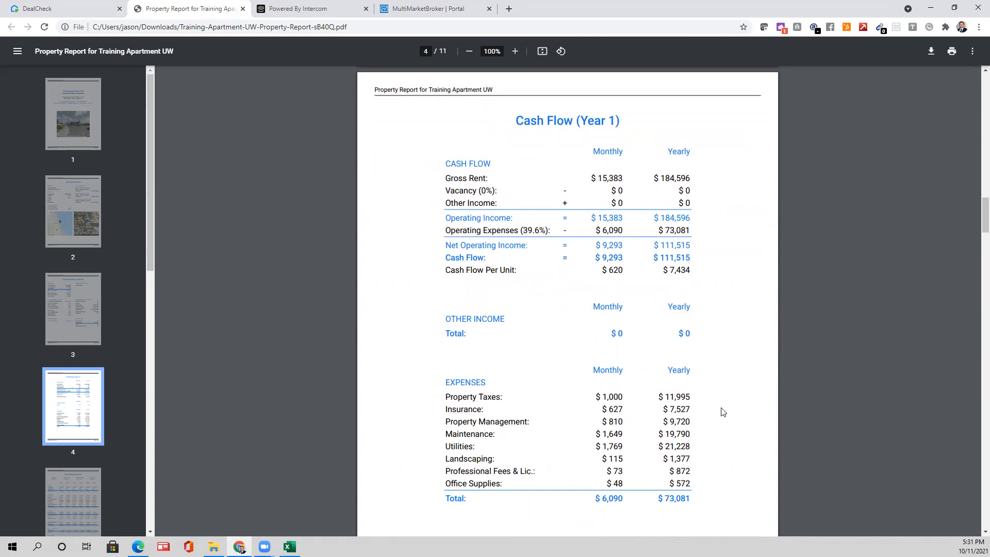
scroll(772, 385, "down", 1)
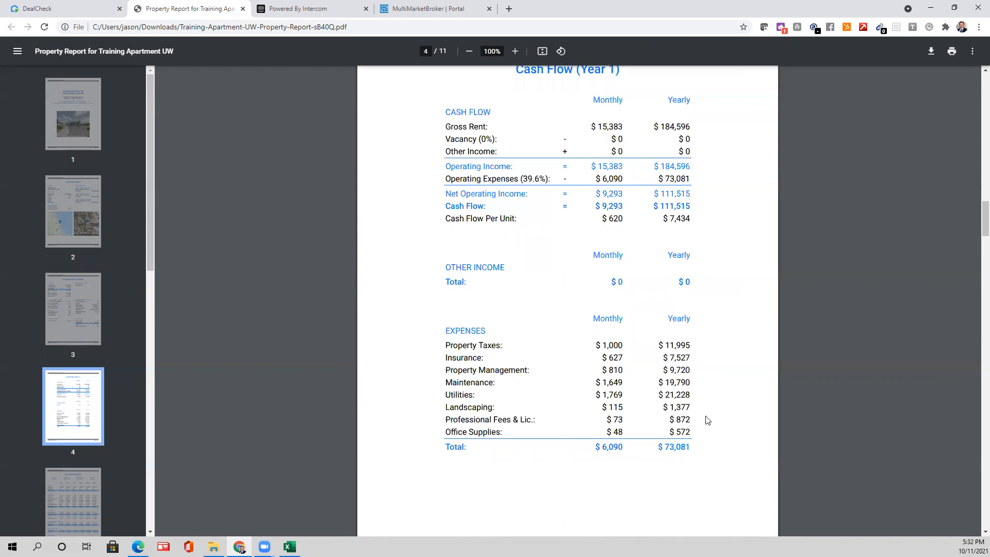
scroll(626, 279, "down", 1)
left_click_drag(479, 297, 689, 376)
left_click(634, 432)
scroll(634, 432, "down", 9)
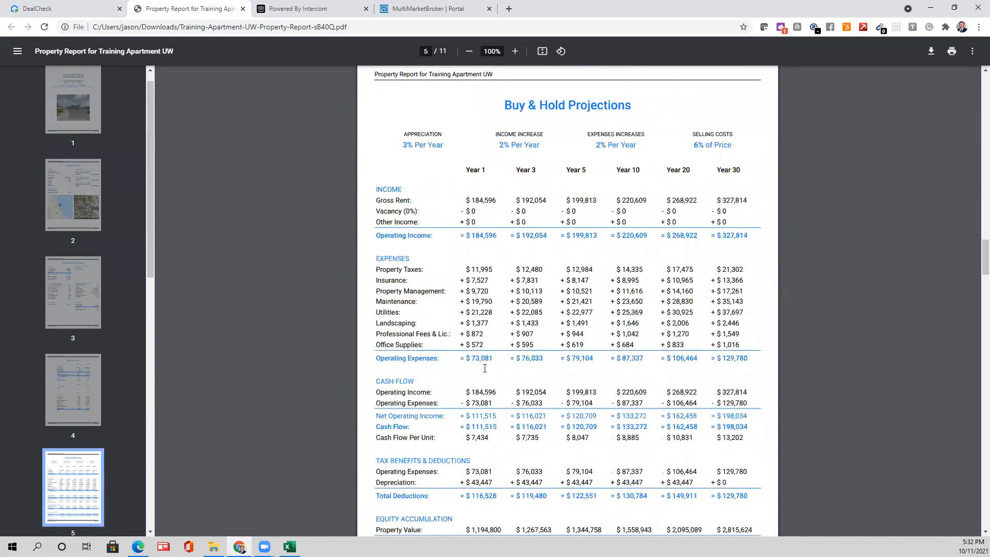
- Scroll through report pages 5–8 to page 9, Recent Comparable Rental Listings, averaging $1,299 listed rent
scroll(537, 279, "down", 5)
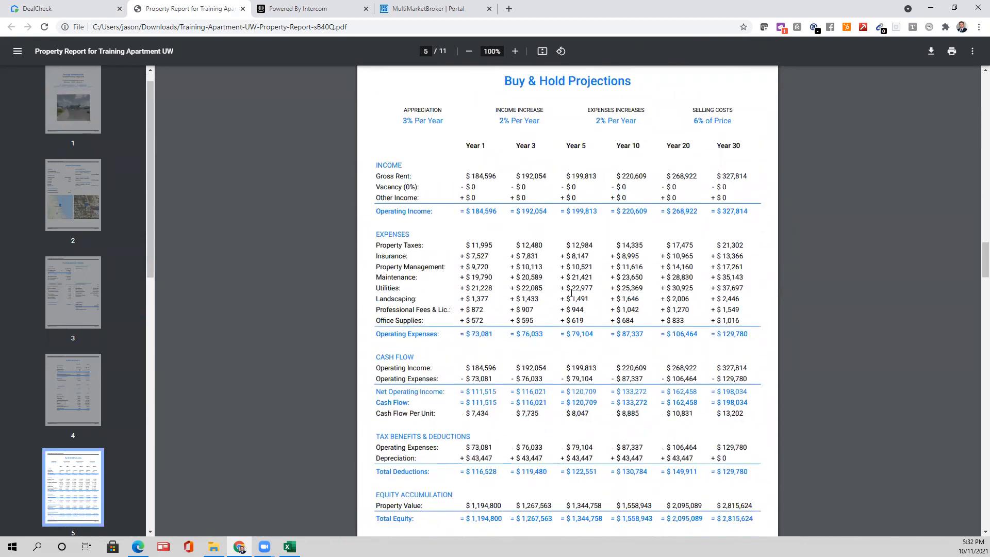
scroll(562, 333, "down", 2)
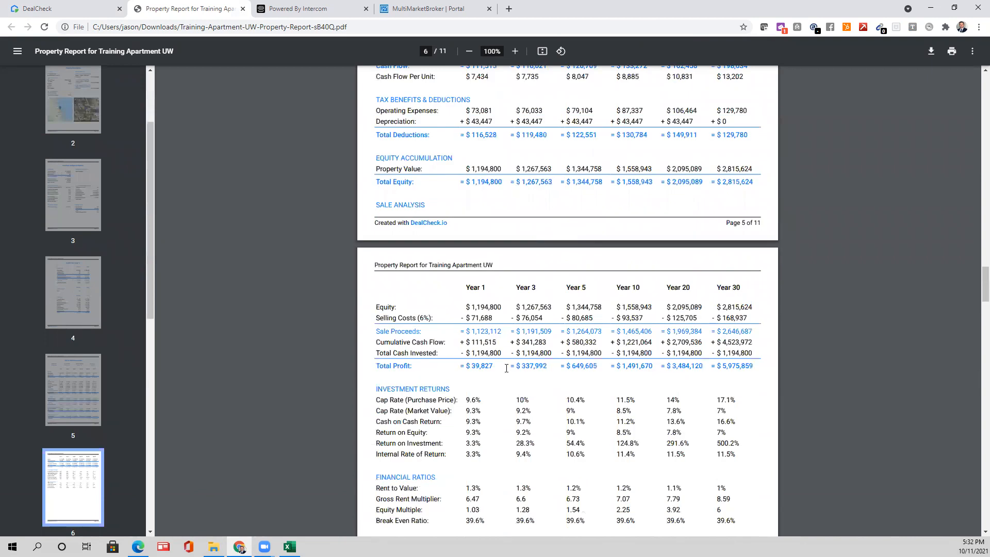
scroll(468, 411, "down", 1)
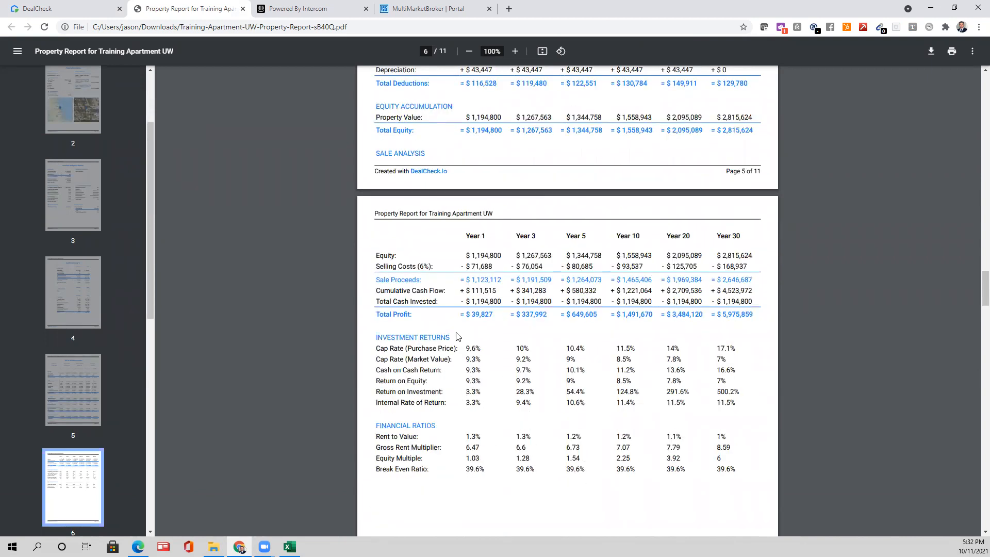
scroll(682, 288, "down", 1)
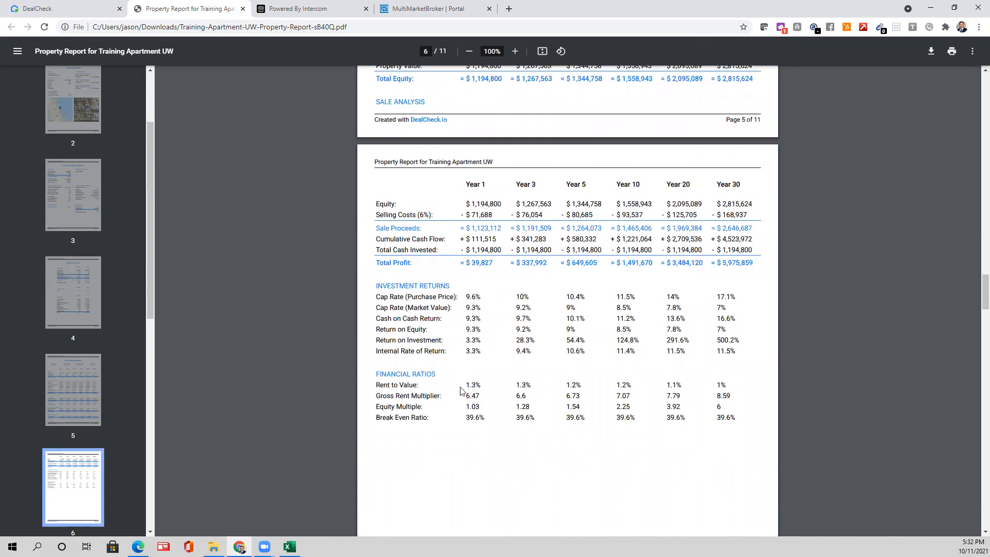
scroll(536, 307, "down", 5)
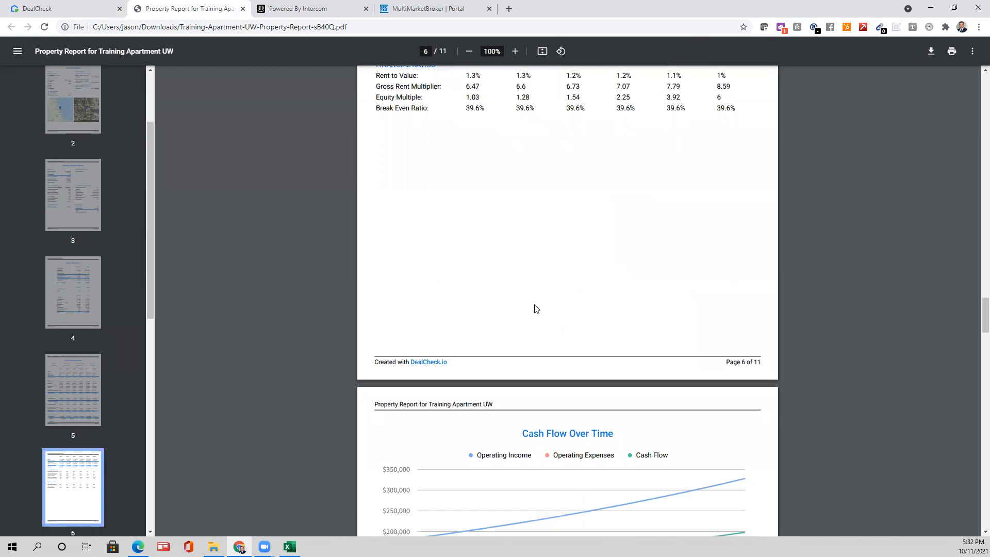
scroll(533, 308, "down", 5)
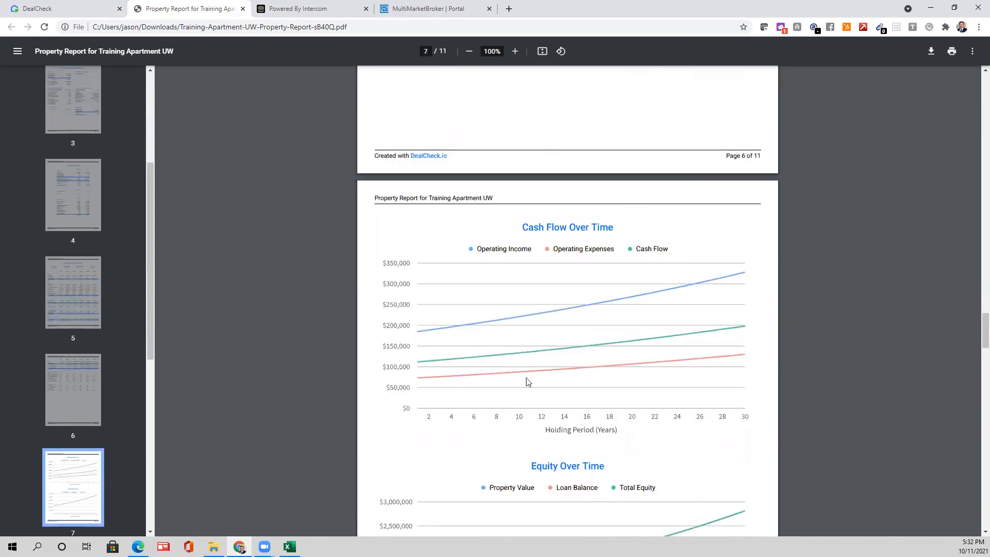
scroll(551, 375, "down", 3)
scroll(662, 343, "down", 10)
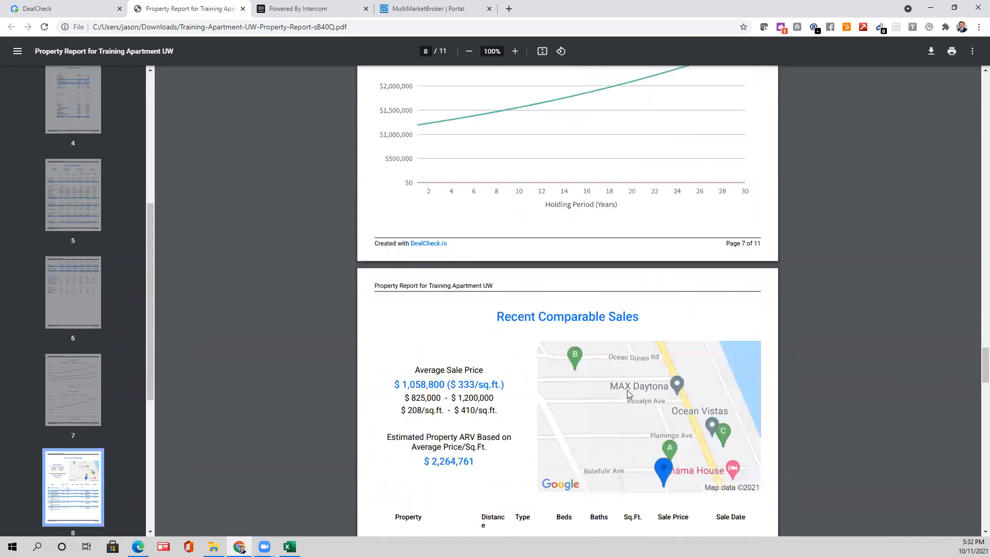
scroll(661, 344, "down", 1)
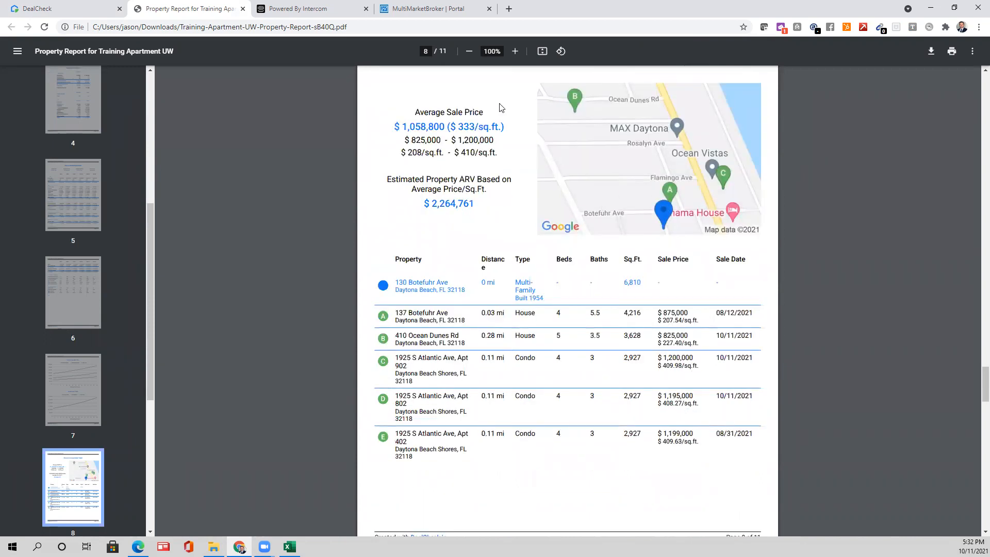
scroll(604, 284, "down", 1)
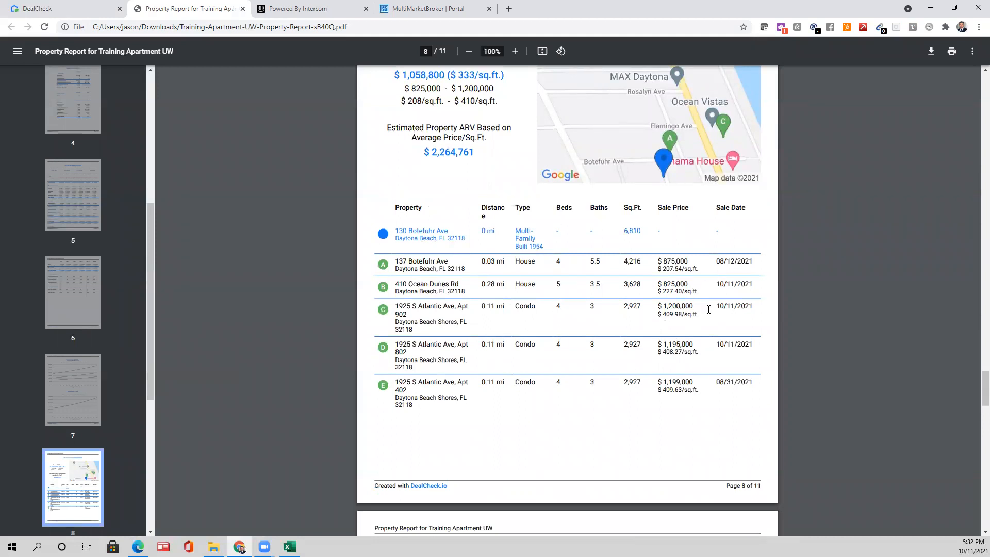
scroll(638, 325, "down", 7)
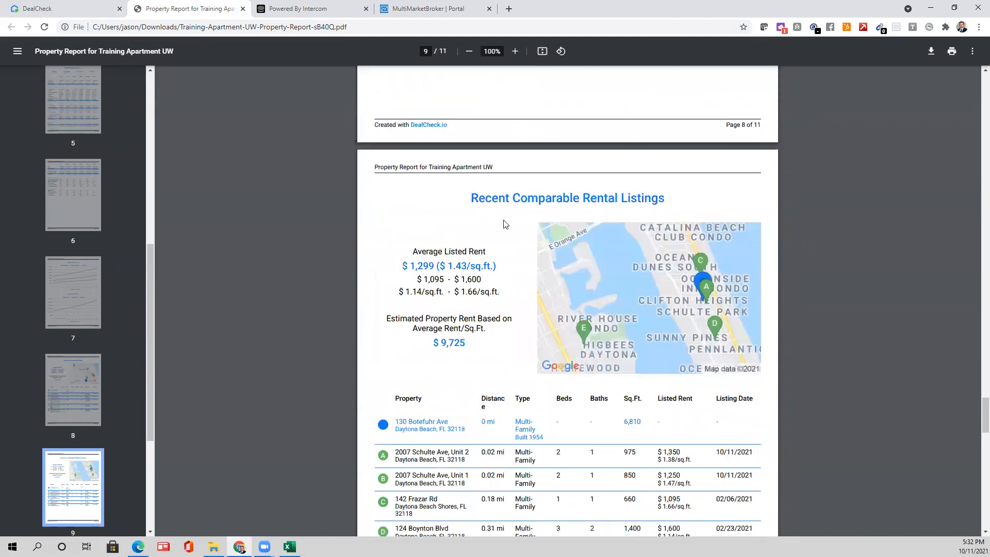
- Scroll through page 9's rental comps table toward the estimated $9,725 property rent
scroll(505, 224, "down", 3)
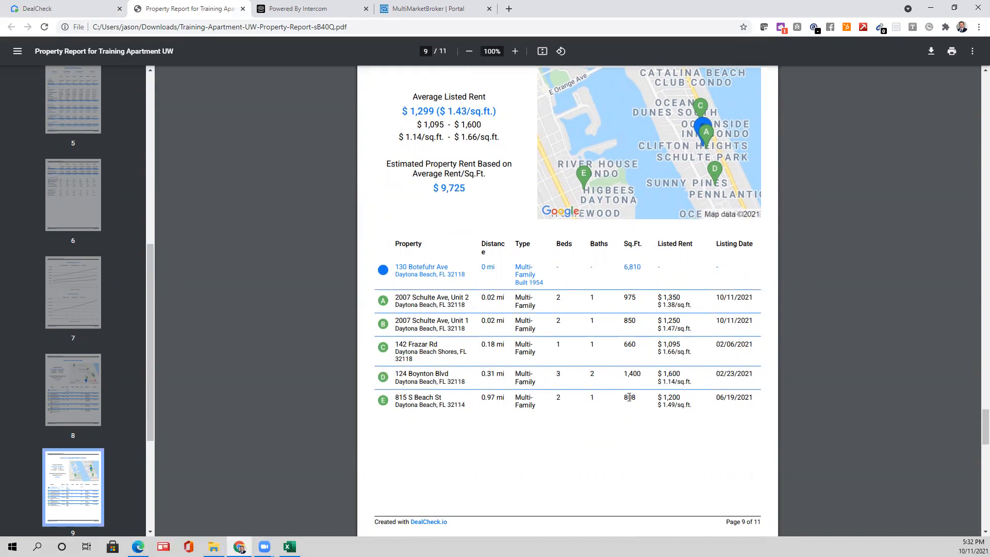
scroll(686, 401, "down", 3)
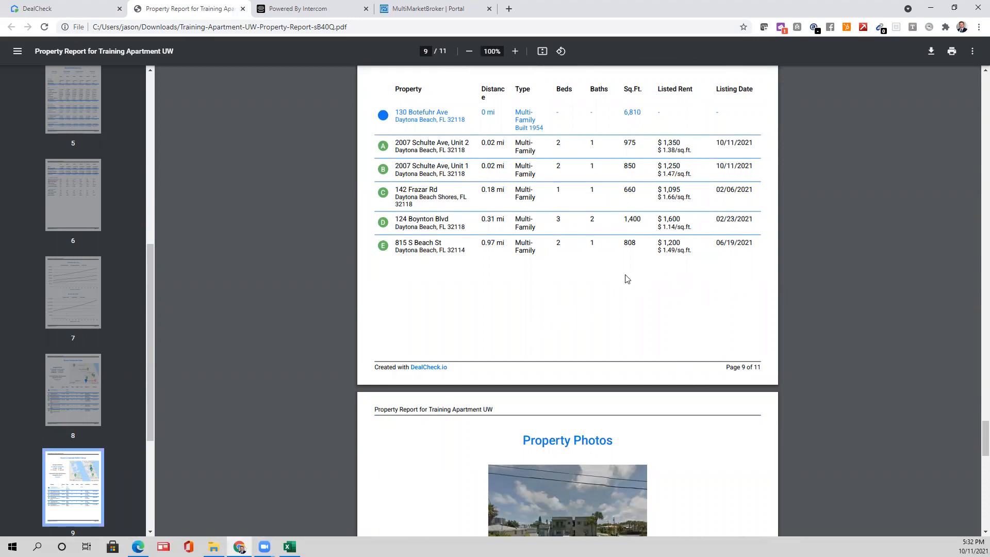
scroll(645, 227, "down", 3)
scroll(652, 249, "up", 7)
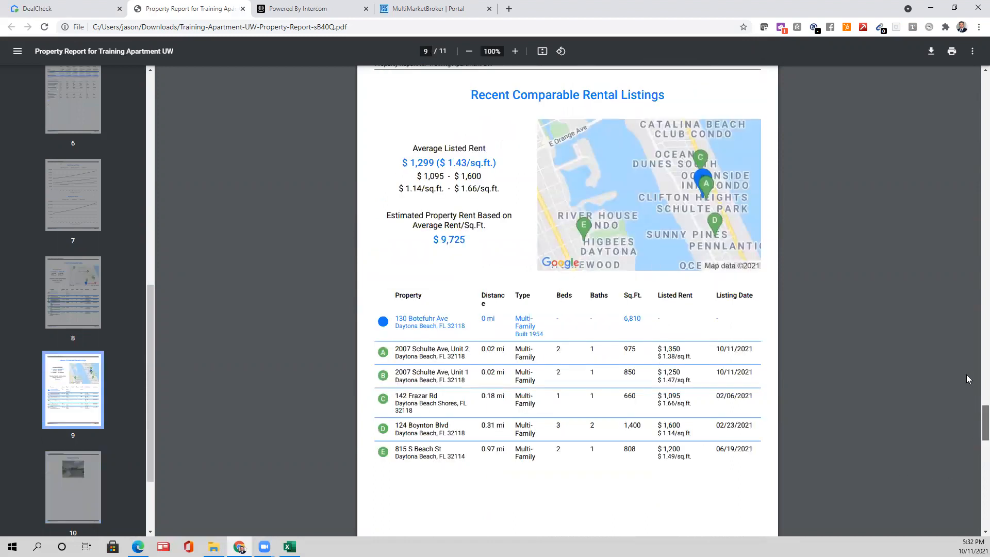
- Return the report to page 1, the Training Apartment UW cover with $1,160,000 purchase price
left_click_drag(985, 408, 939, 270)
left_click_drag(955, 139, 967, 110)
scroll(536, 251, "up", 3)
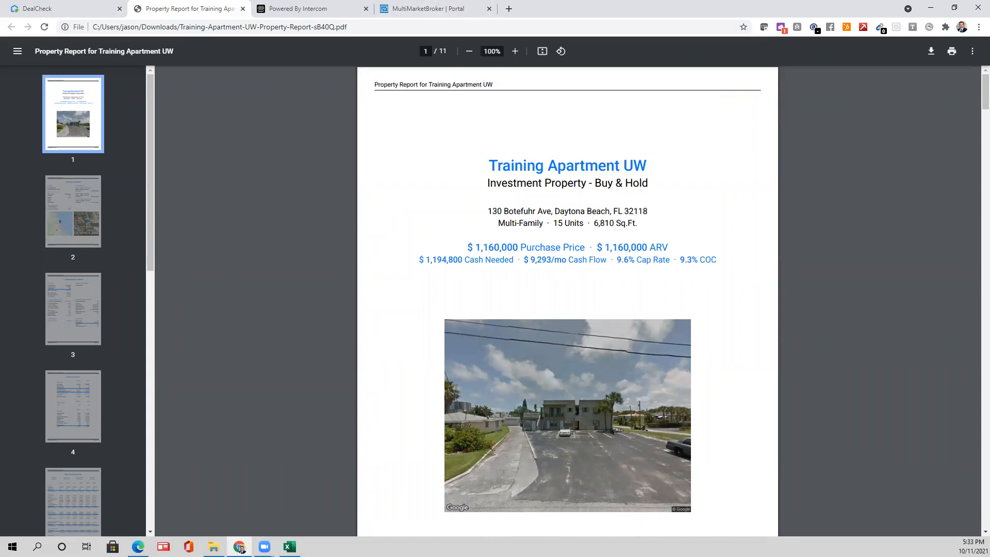
- Maximize the 2020 operating statement, highlight its Taxation and Utilities rows, then minimize it again
left_click_drag(622, 1, 622, 114)
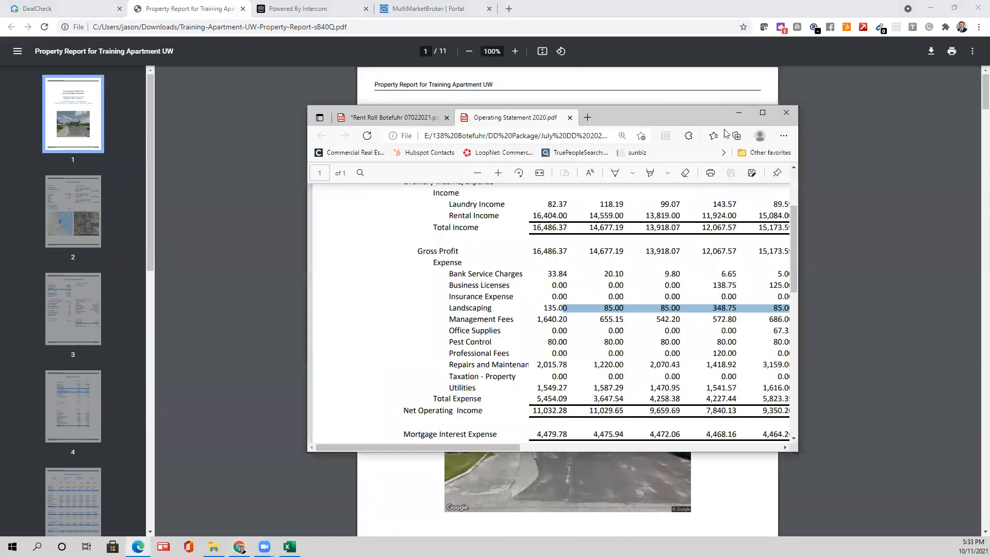
left_click(763, 112)
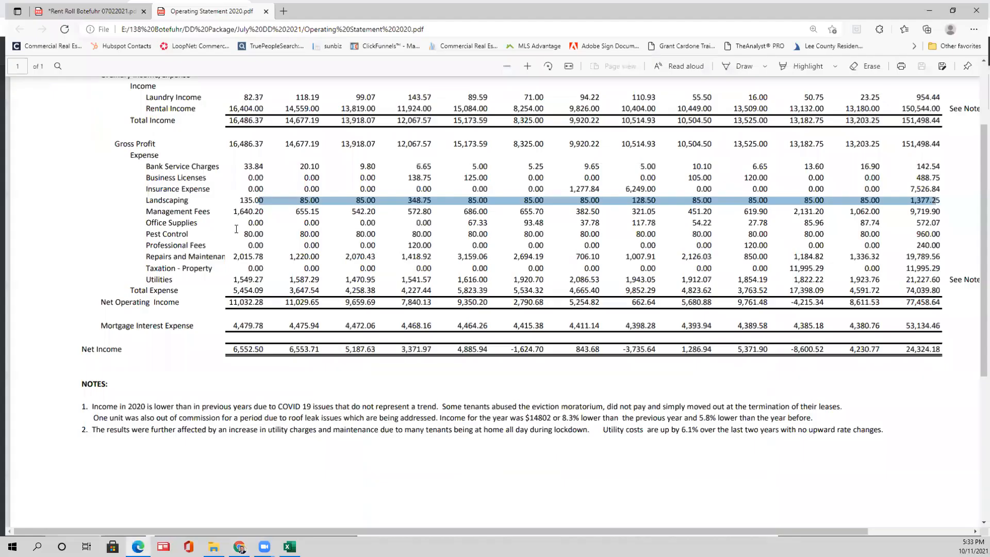
left_click_drag(248, 268, 249, 279)
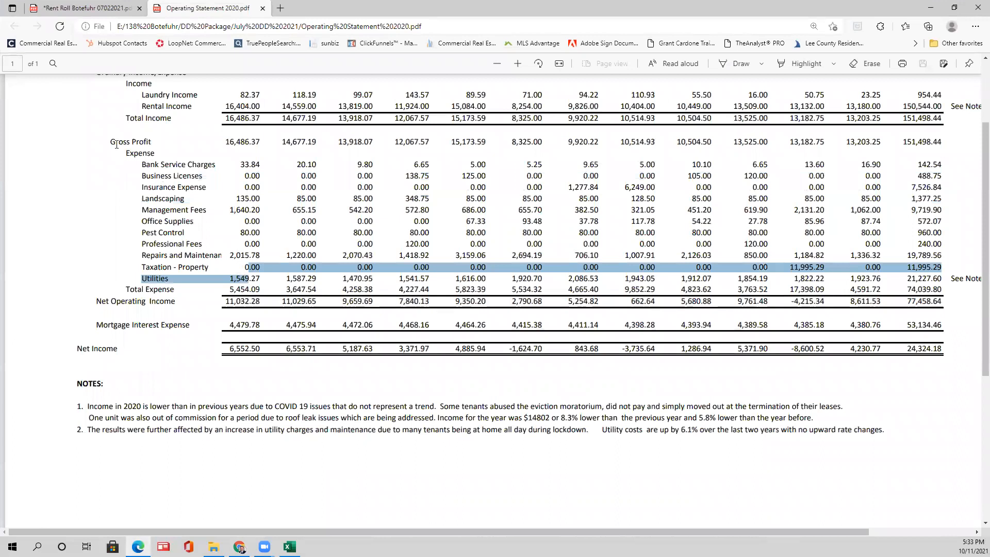
left_click_drag(116, 145, 119, 143)
scroll(258, 180, "up", 3)
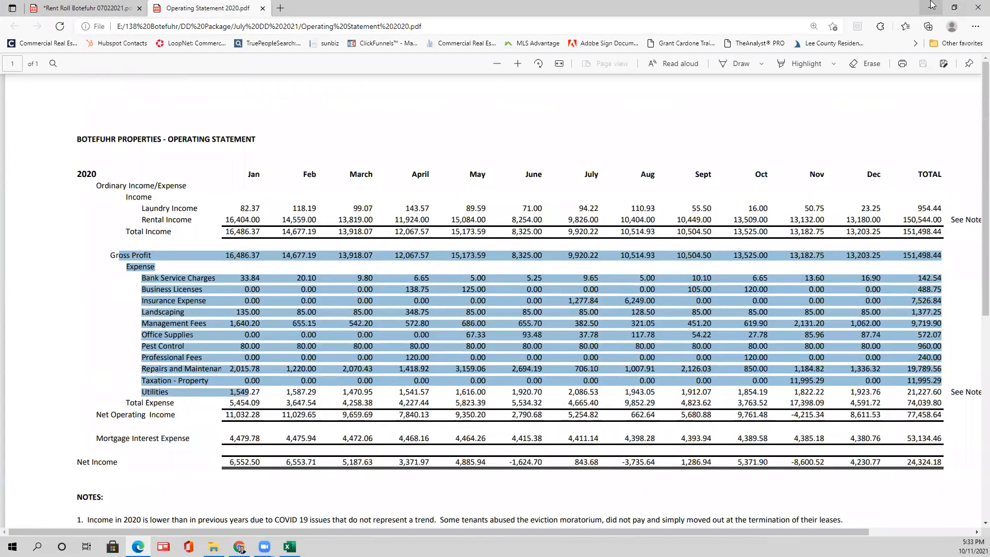
left_click(931, 6)
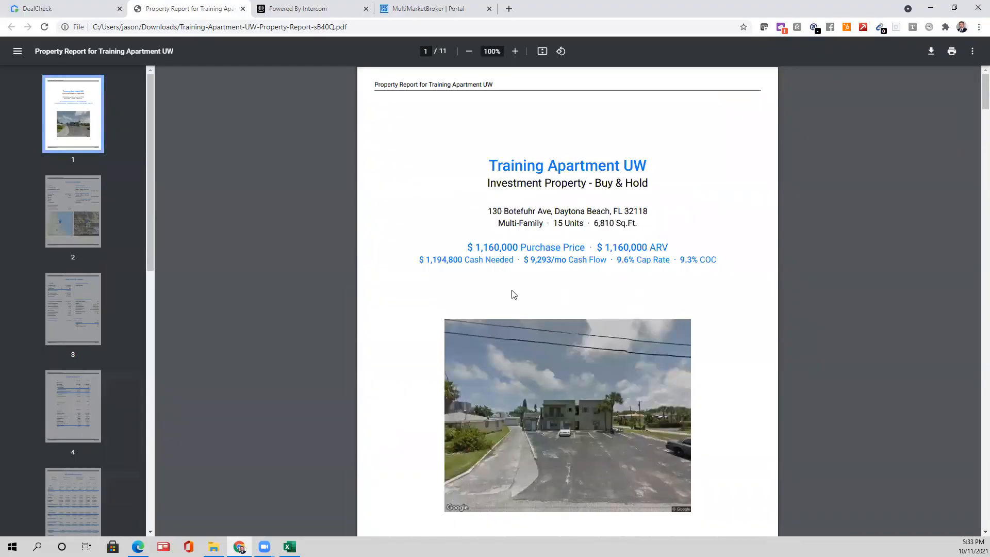
scroll(658, 254, "down", 10)
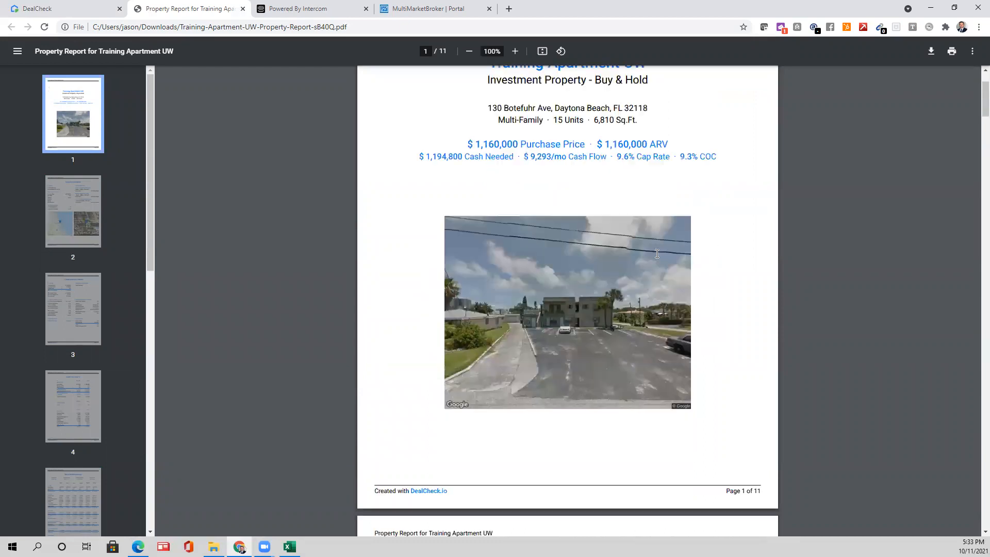